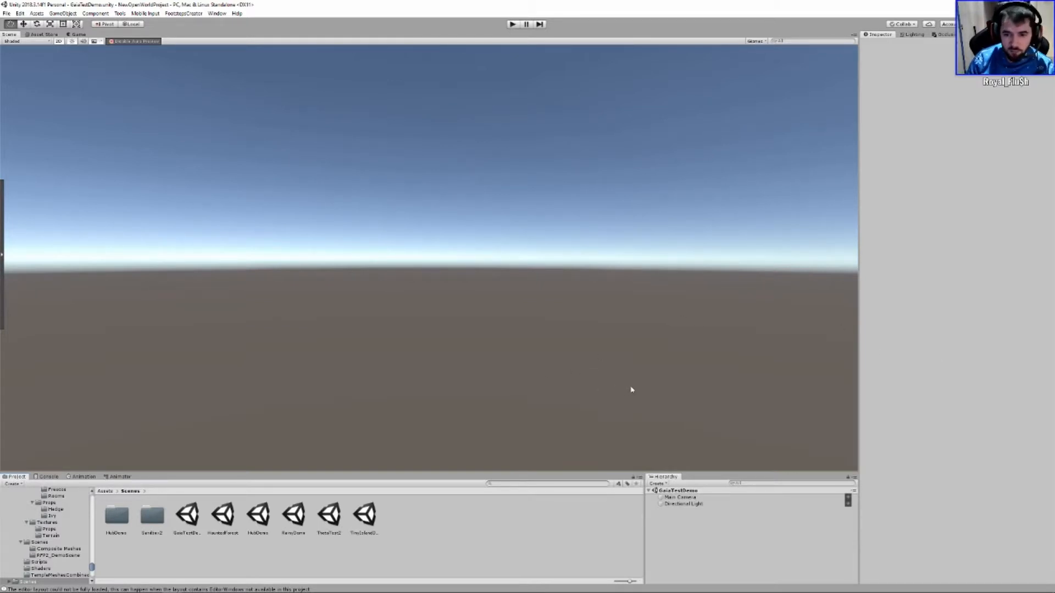
Open the Gaia Manager and move its window clear of the middle of the scene view.
key(t)
key(ctrl+g)
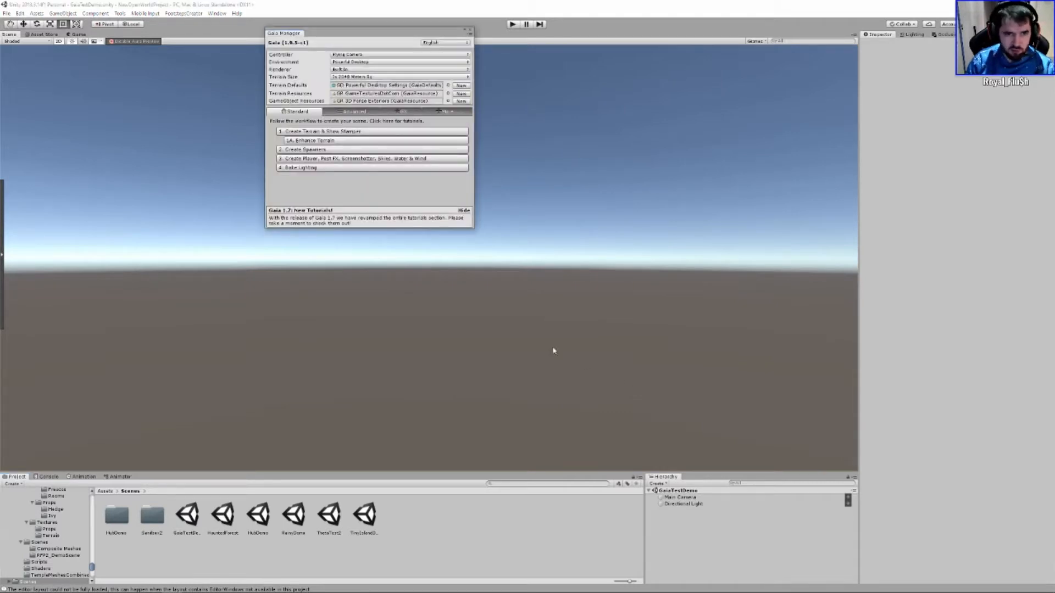
drag(356, 35, 642, 163)
Look through the available controller, environment, renderer and terrain size options in the Gaia Manager.
click(652, 184)
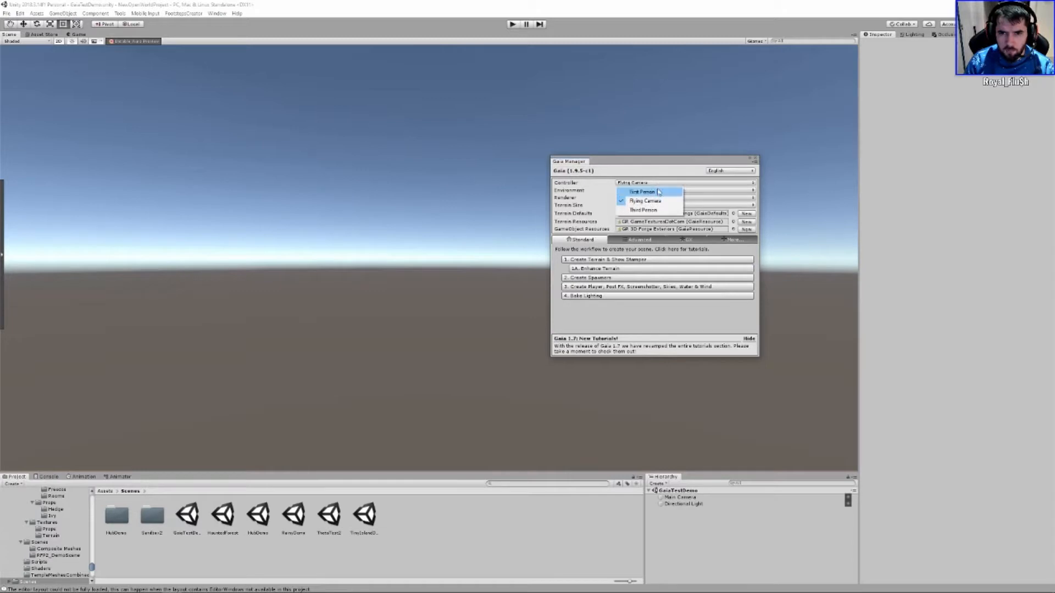
click(658, 185)
click(661, 184)
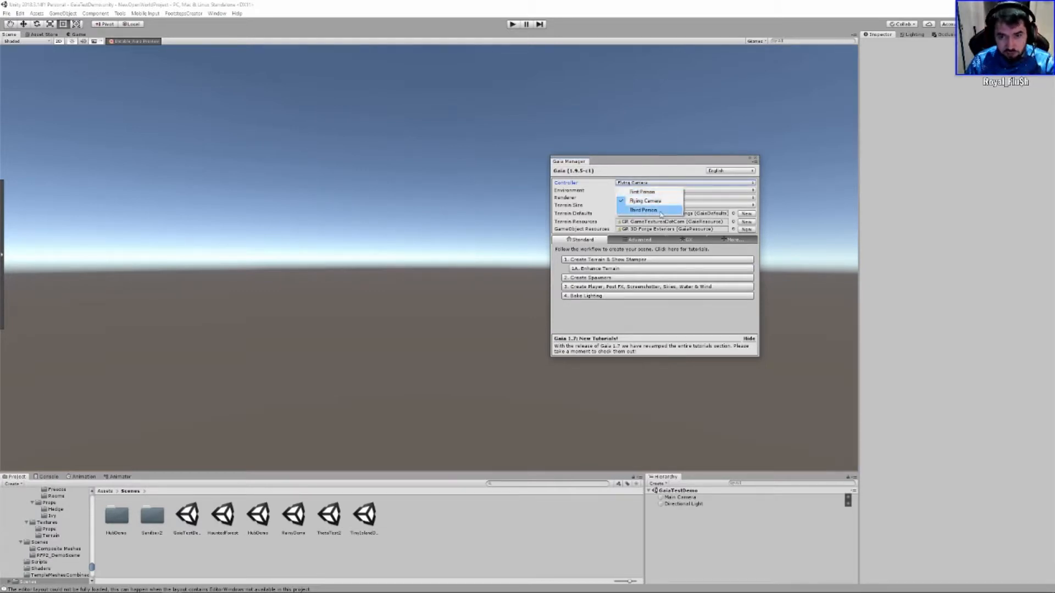
click(663, 185)
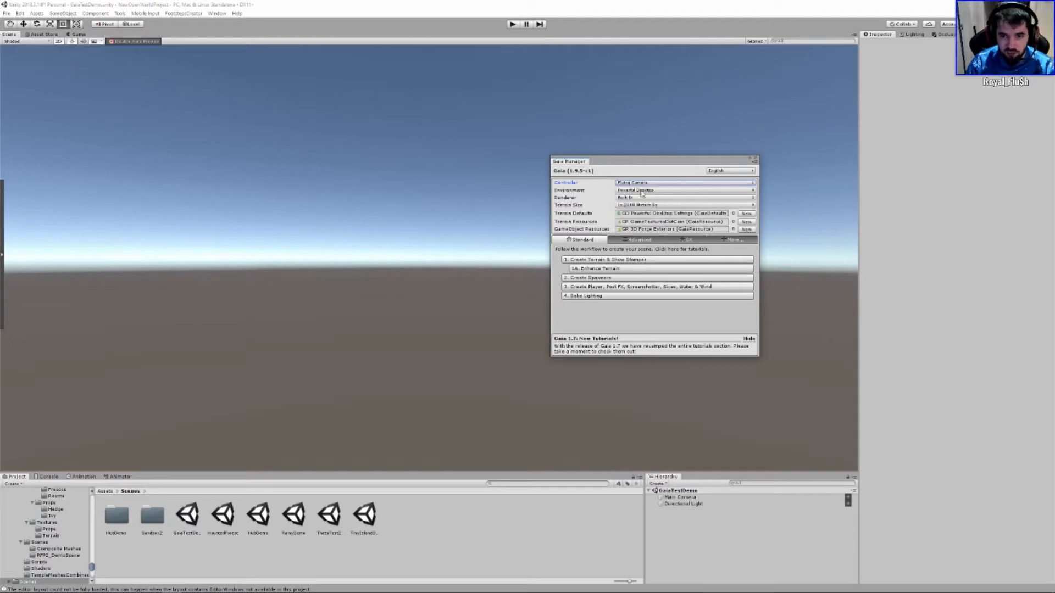
click(645, 191)
click(660, 194)
click(644, 199)
click(645, 201)
click(650, 198)
click(652, 201)
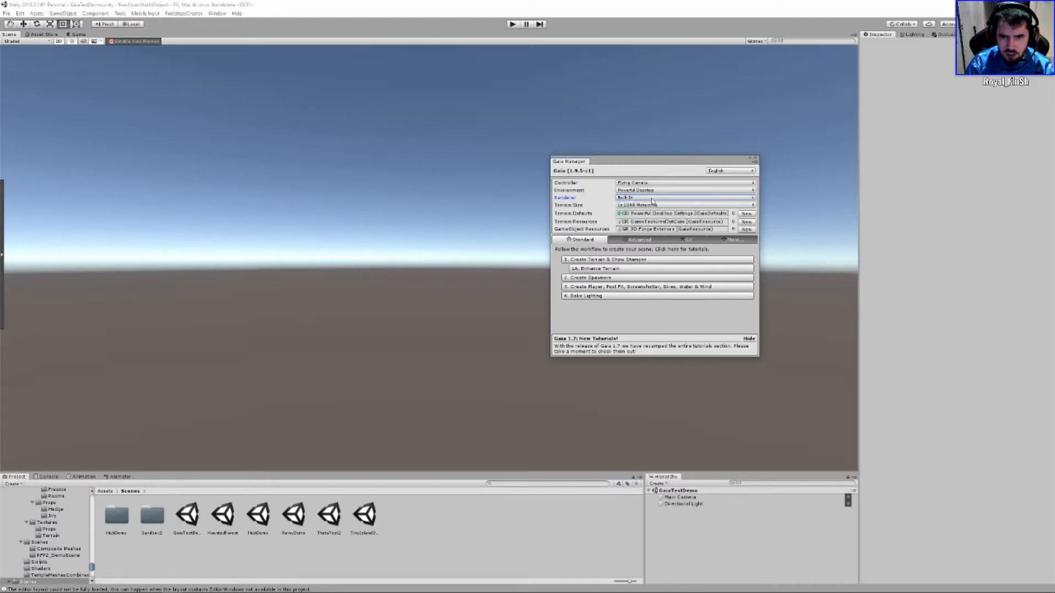
click(653, 206)
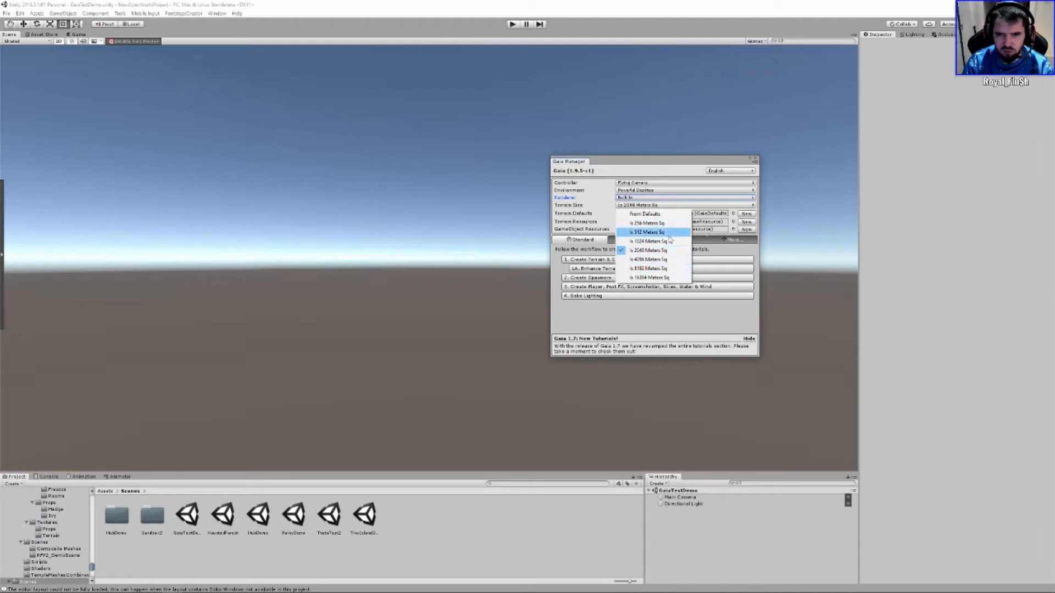
click(663, 202)
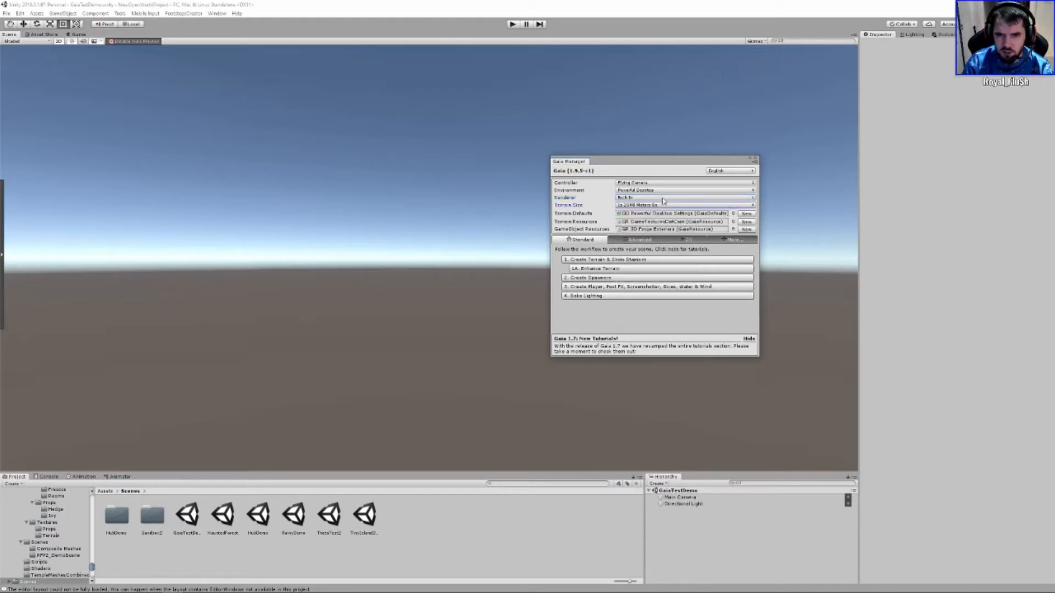
Review the available Terrain Defaults presets and locate the GameObject Resources asset, then return to the root Assets folder.
click(734, 213)
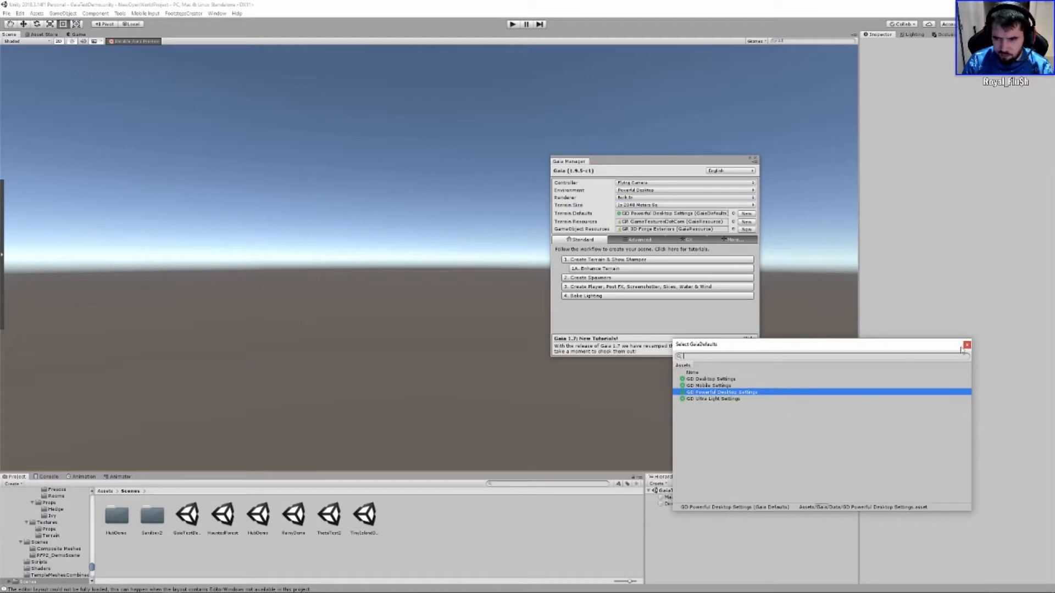
click(967, 345)
click(679, 229)
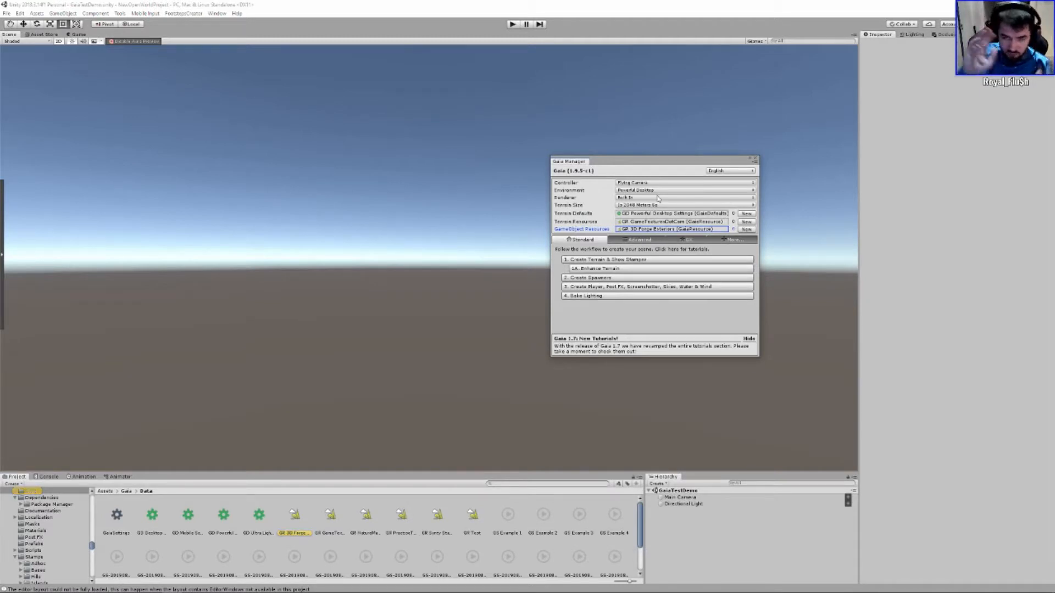
click(105, 491)
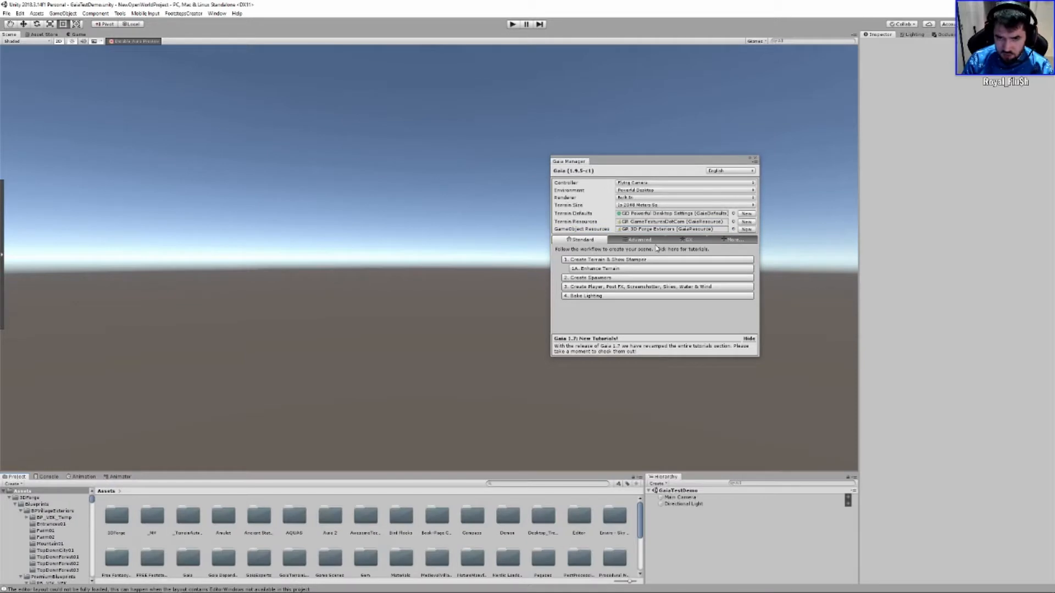
Create the Gaia terrain with its stamper, and dock the Gaia Manager alongside the Hierarchy.
click(649, 261)
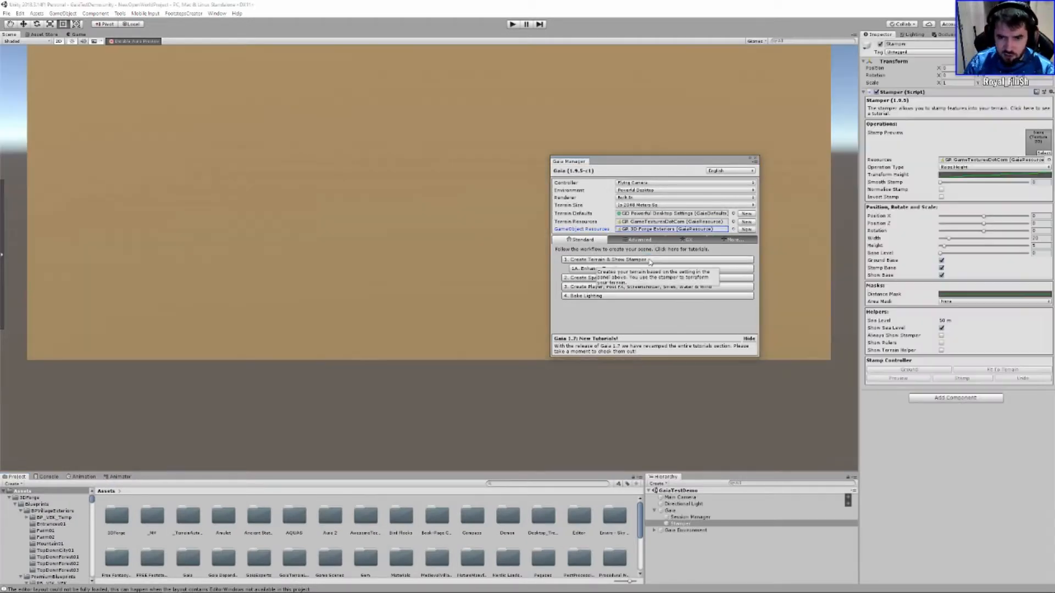
click(58, 42)
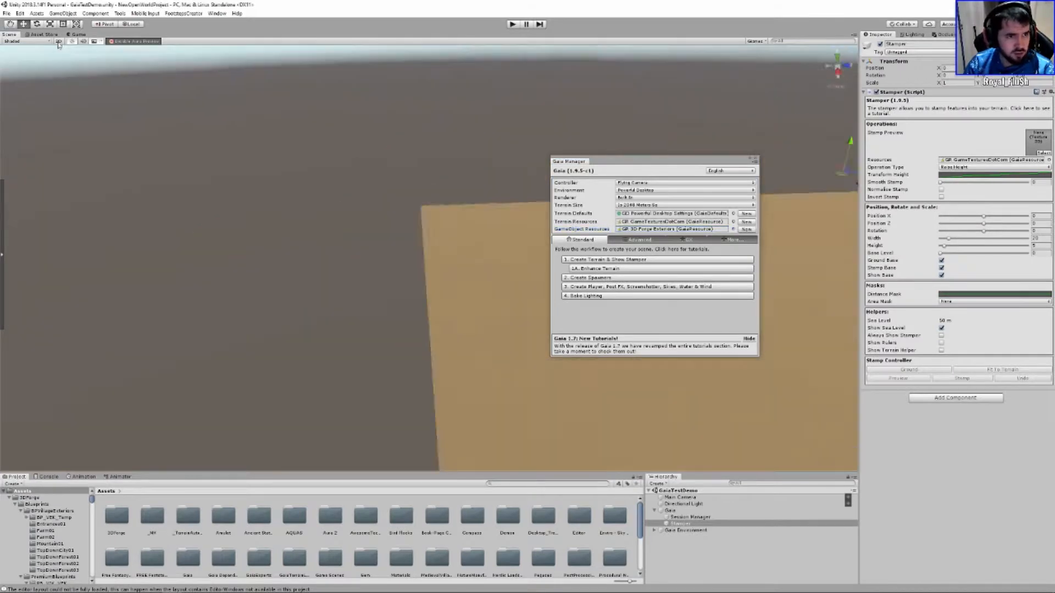
right_drag(582, 384, 683, 418)
drag(582, 166, 779, 439)
mouse_move(743, 353)
right_down()
mouse_move(721, 341)
mouse_move(836, 358)
mouse_move(764, 391)
mouse_move(733, 362)
right_up()
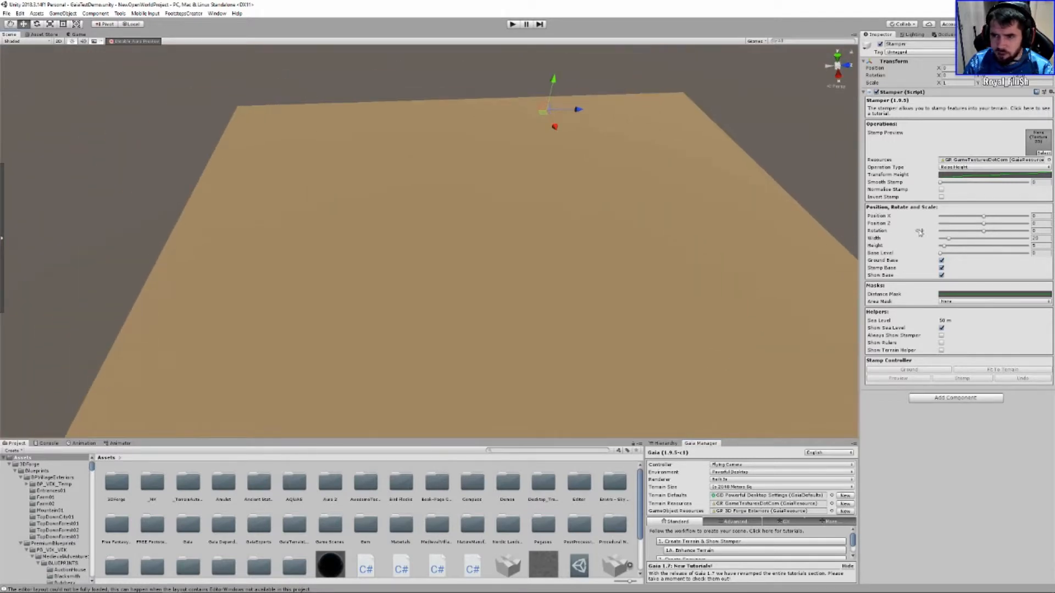
Open the Islands folder inside Gaia's Stamps assets, with the whole terrain in view.
double_click(199, 530)
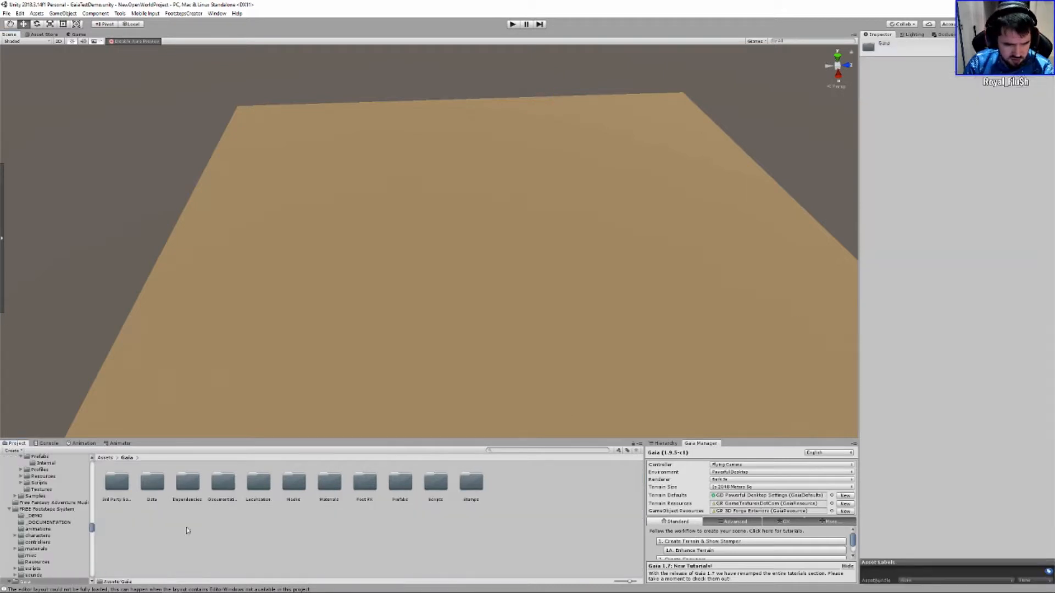
double_click(471, 482)
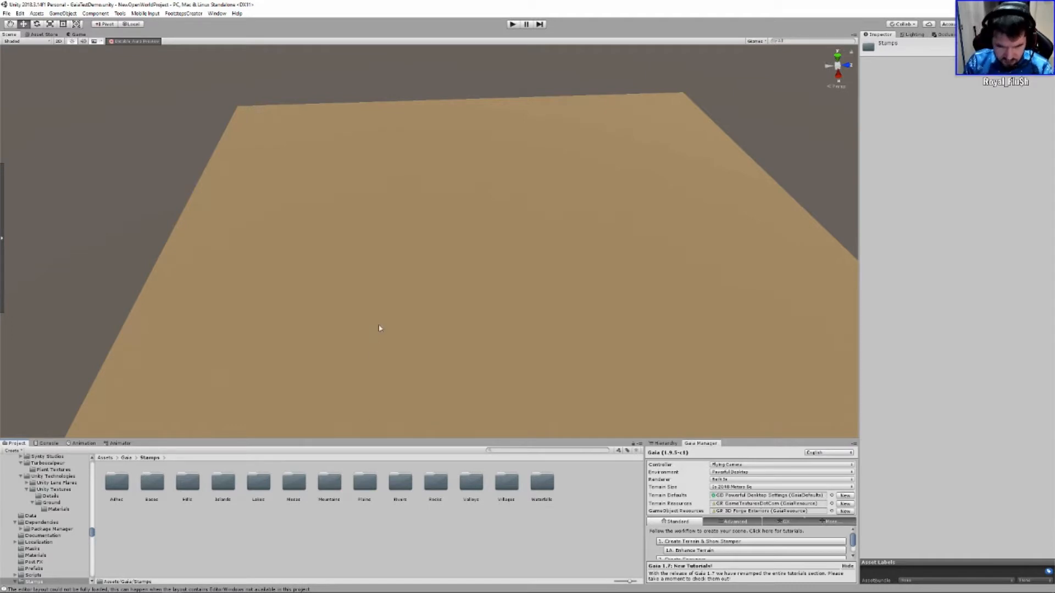
right_drag(394, 329, 377, 299)
key(s)
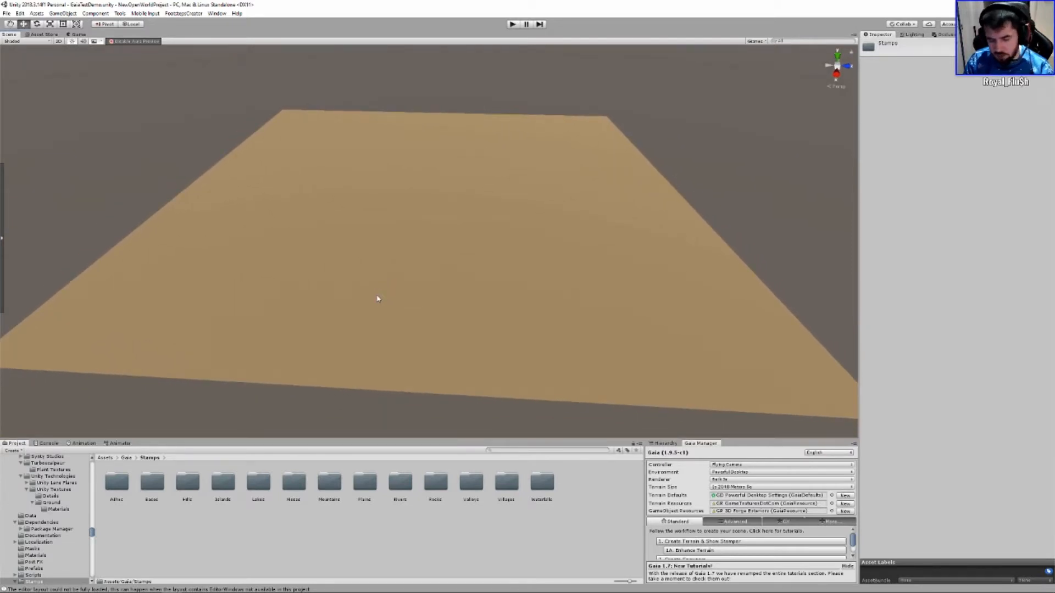
mouse_move(377, 299)
right_down()
mouse_move(407, 300)
mouse_move(391, 287)
mouse_move(383, 301)
right_up()
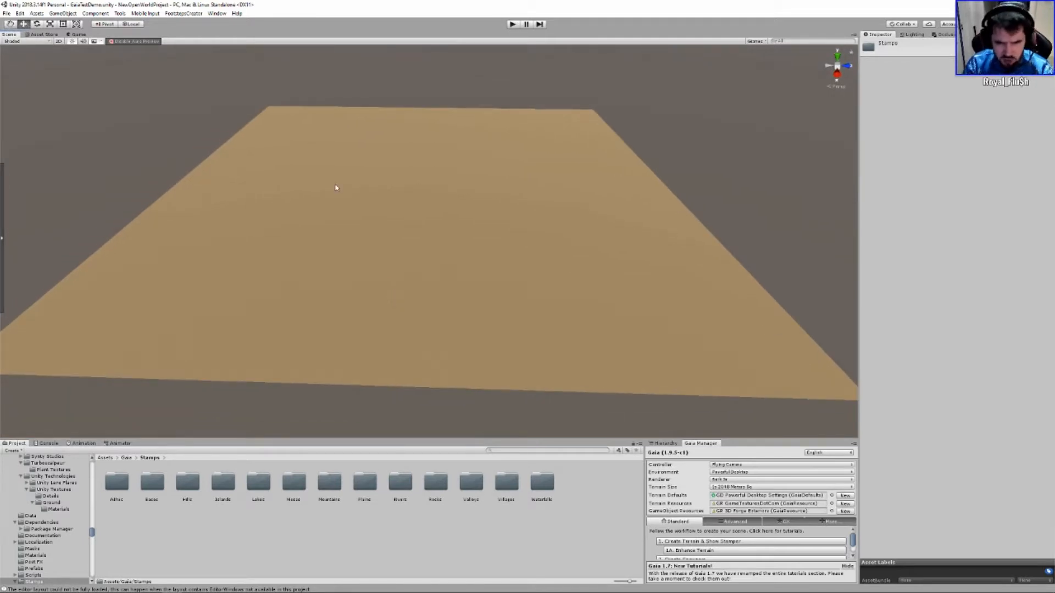
drag(763, 440, 763, 437)
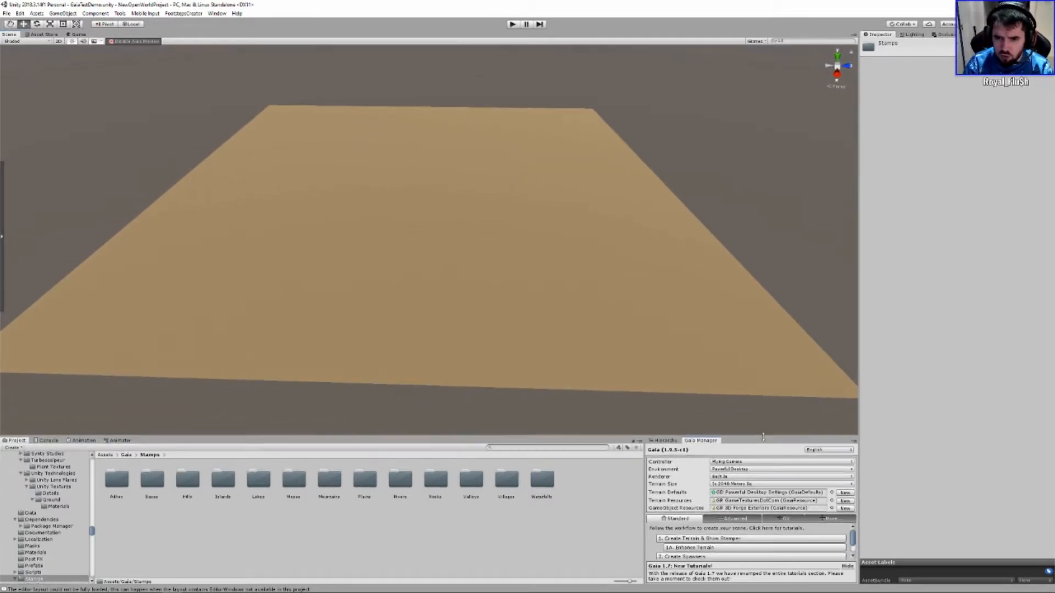
right_drag(632, 358, 639, 360)
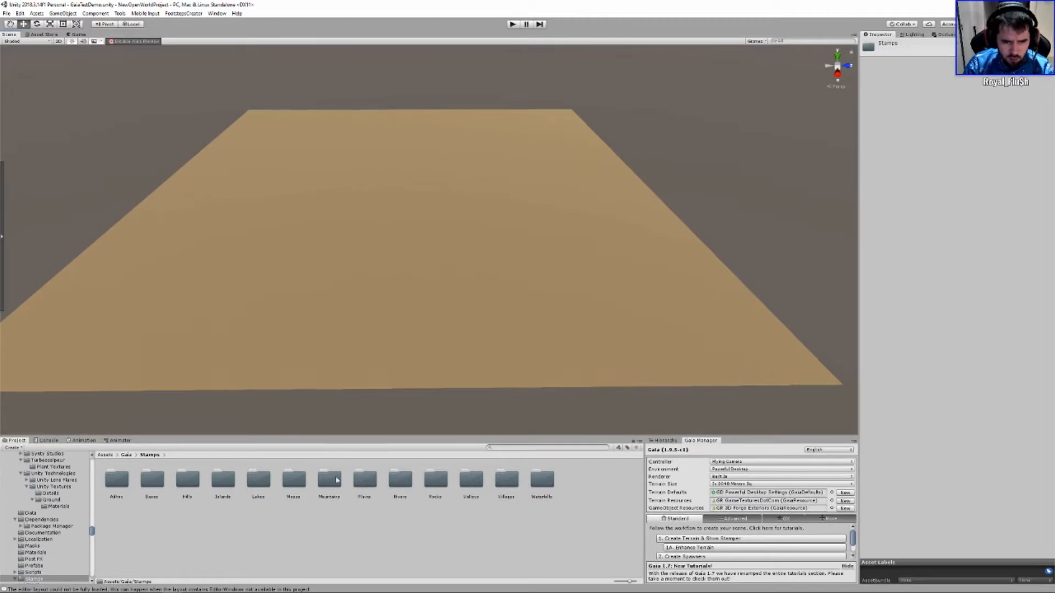
double_click(225, 480)
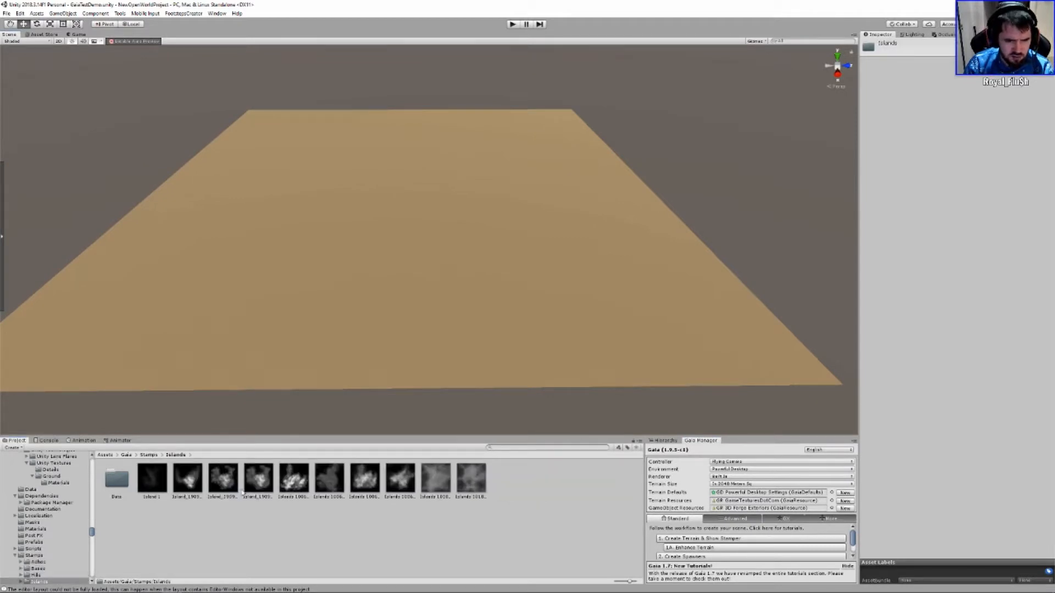
Select the Stamper object and assign an island image from the Islands folder as its stamp preview.
click(665, 441)
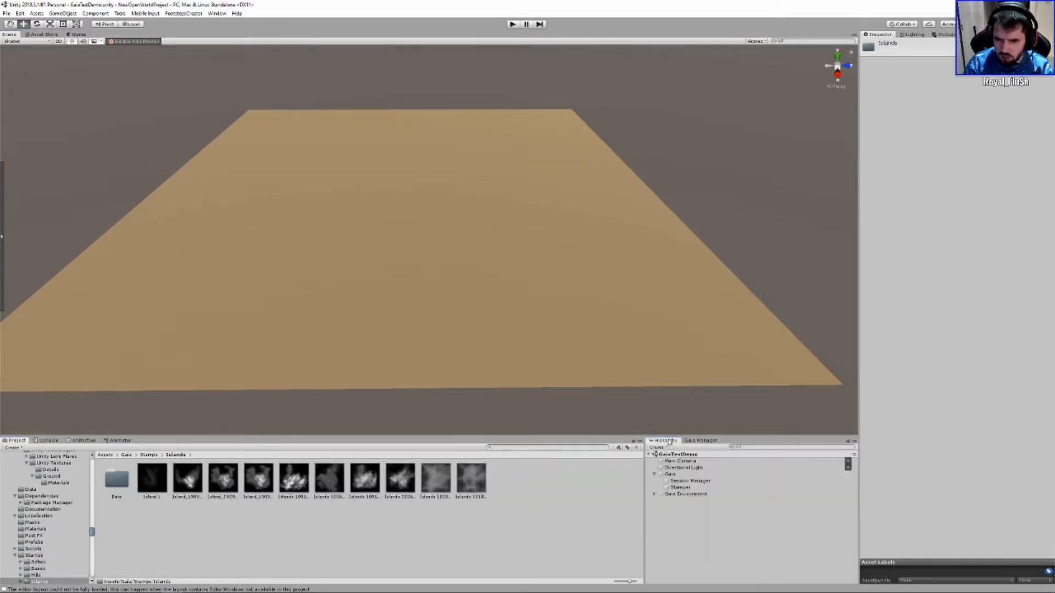
click(690, 481)
click(681, 487)
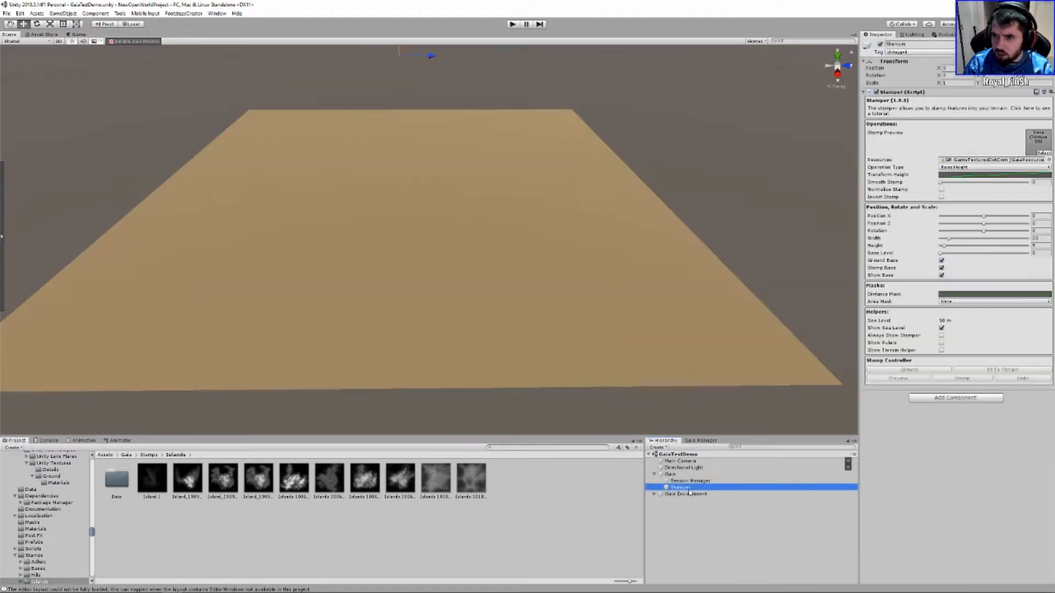
click(901, 231)
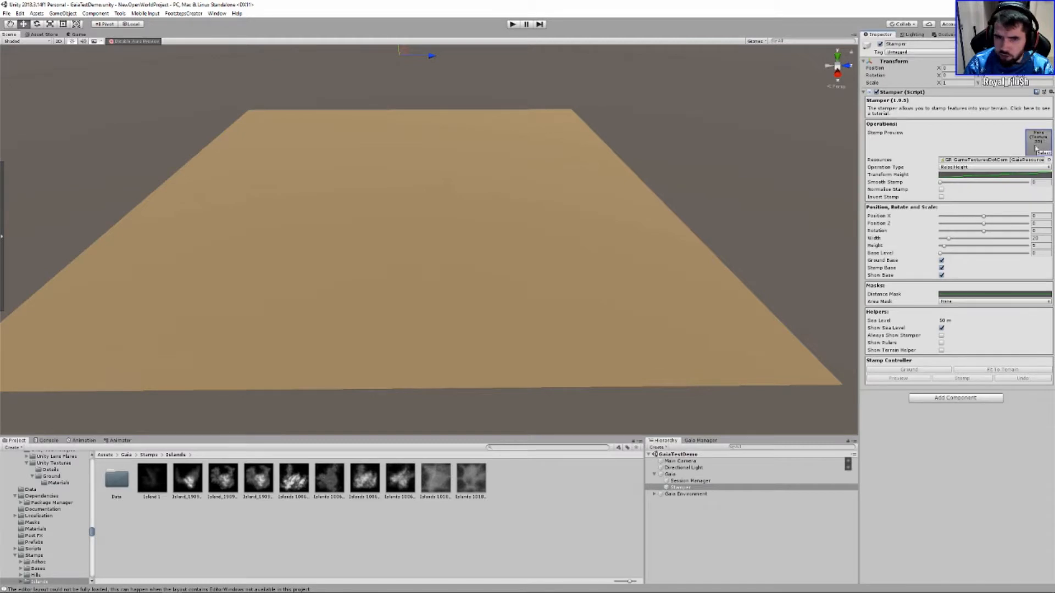
right_drag(446, 293, 432, 269)
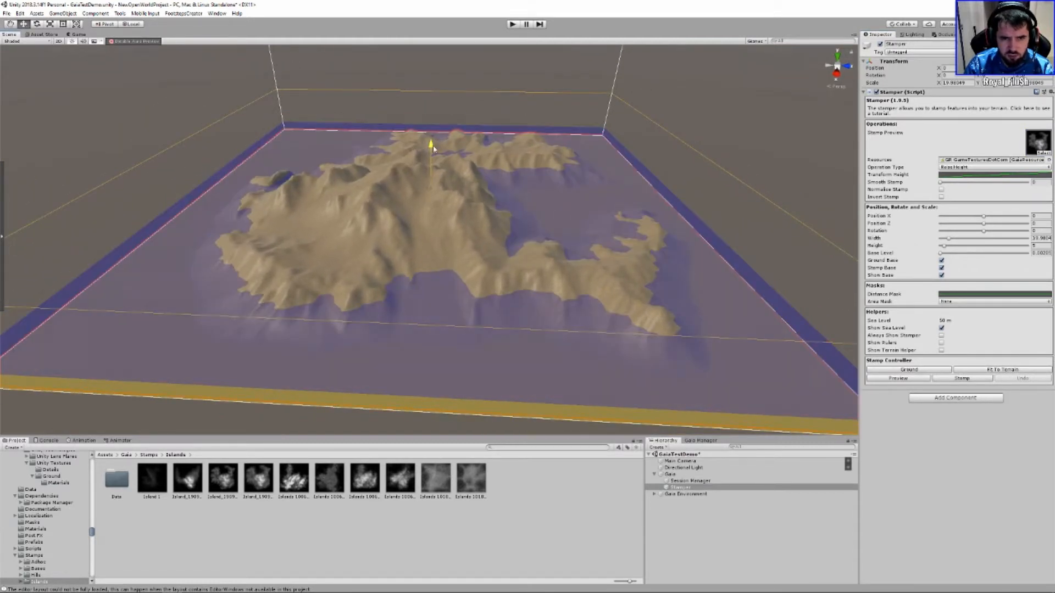
Flatten the island stamp to a height of about 2.33, turn off Ground Base and adjust its vertical position.
key(r)
drag(432, 146, 461, 169)
click(941, 260)
key(w)
drag(431, 163, 431, 151)
Apply the falling curve preset to the stamp's Distance Mask.
click(993, 301)
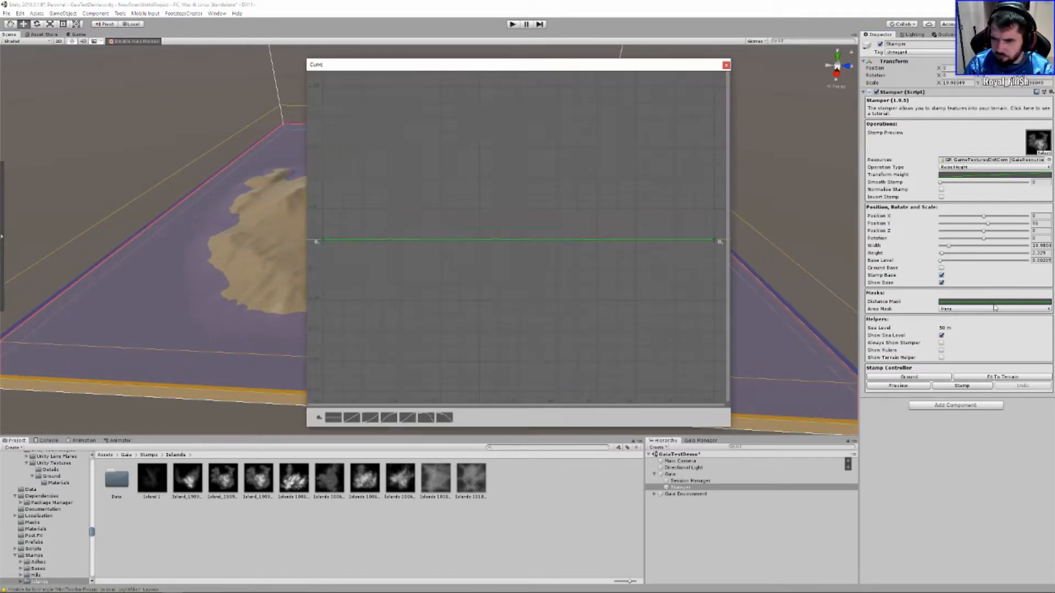
click(443, 420)
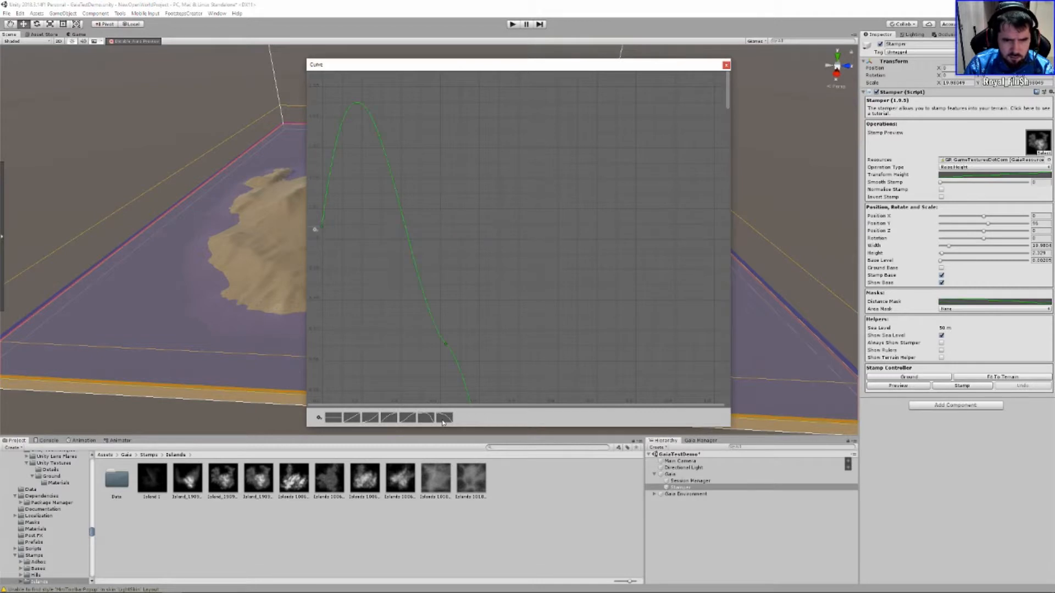
scroll(552, 365, down, 10)
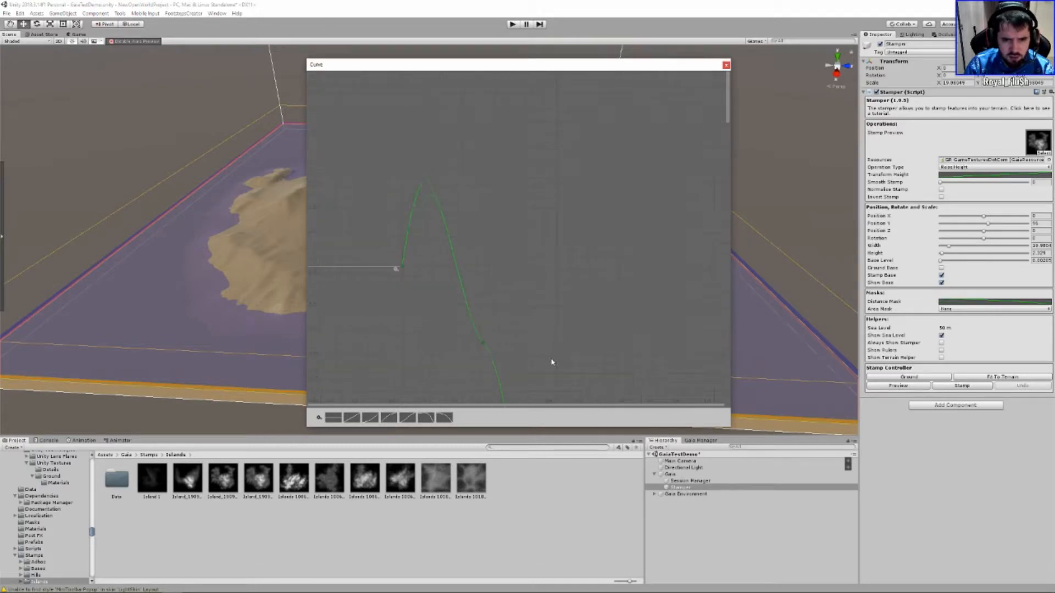
middle_drag(551, 373, 521, 74)
scroll(533, 240, down, 15)
click(583, 531)
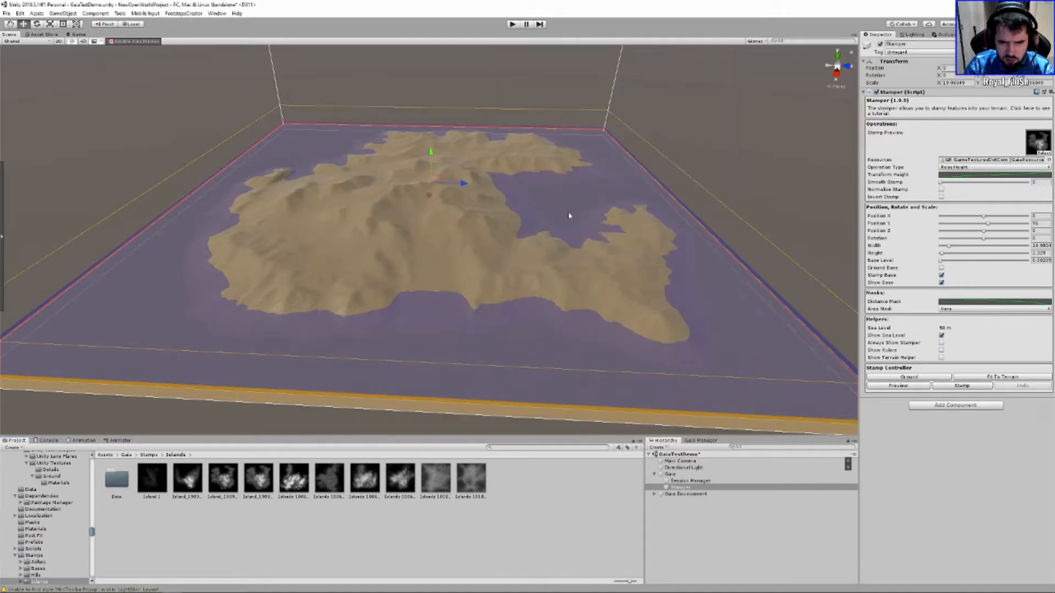
Stamp the island onto the terrain and hide the stamp preview.
click(962, 386)
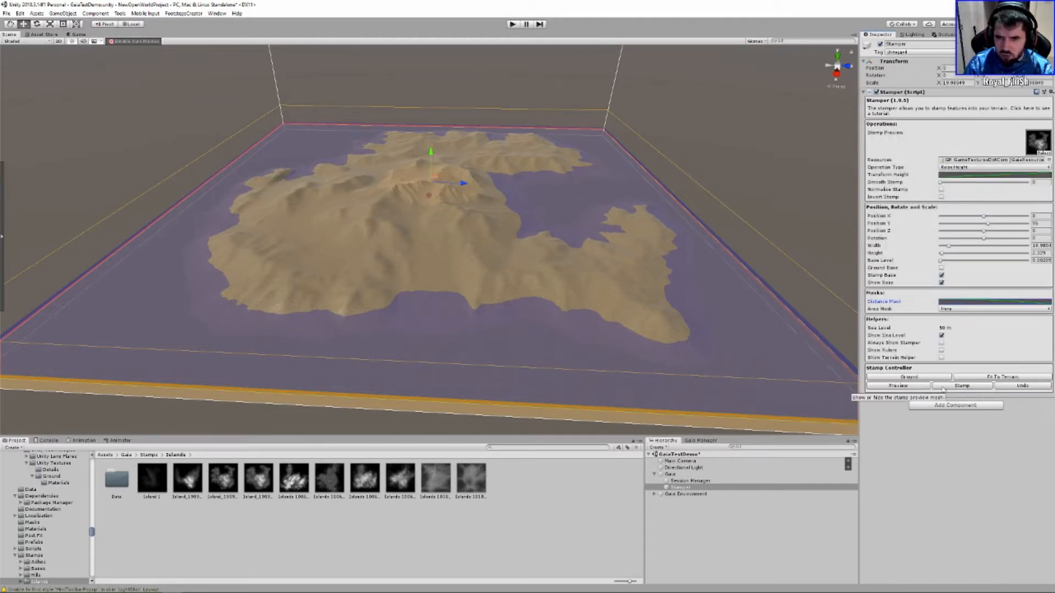
click(911, 386)
mouse_move(557, 290)
right_down()
mouse_move(566, 295)
mouse_move(557, 290)
right_up()
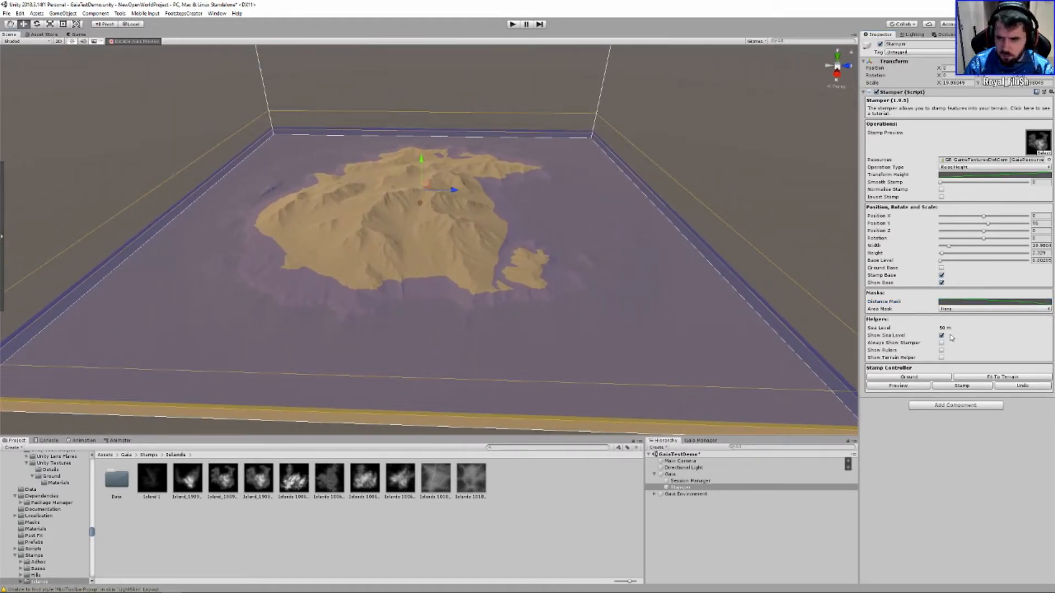
Show the stamp preview again, and resize, rotate and shift the stamp towards the island's near shore.
click(899, 385)
key(r)
key(e)
key(w)
drag(422, 204, 385, 295)
key(e)
right_drag(386, 295, 395, 293)
Position the stamp, about 10 wide and 1.16 high, over the island's near-right shore and stamp it onto the terrain.
key(w)
drag(362, 251, 494, 242)
key(e)
key(r)
key(w)
click(970, 386)
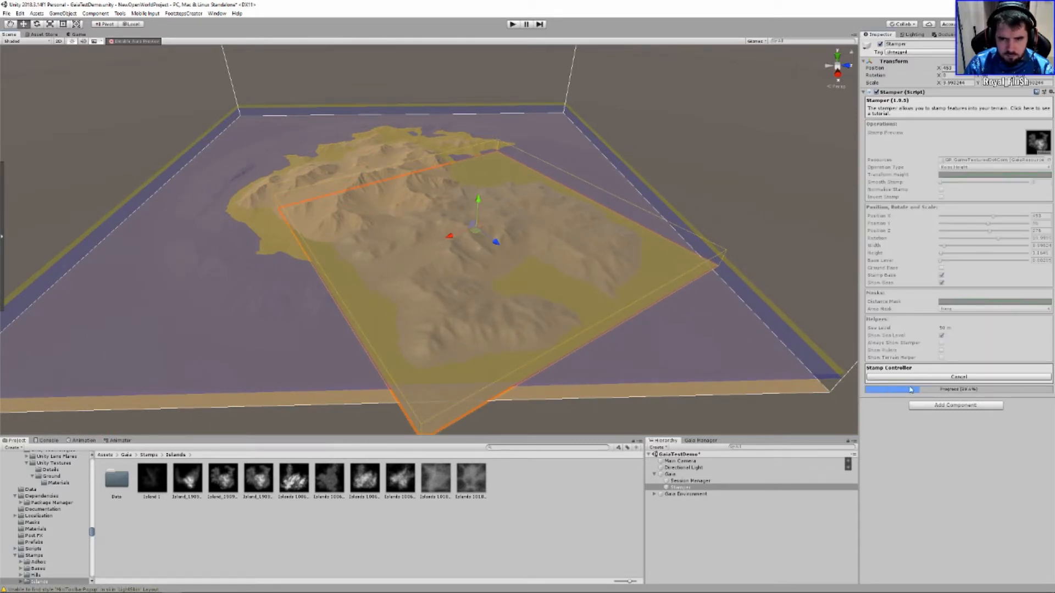
alt+drag(534, 266, 517, 263)
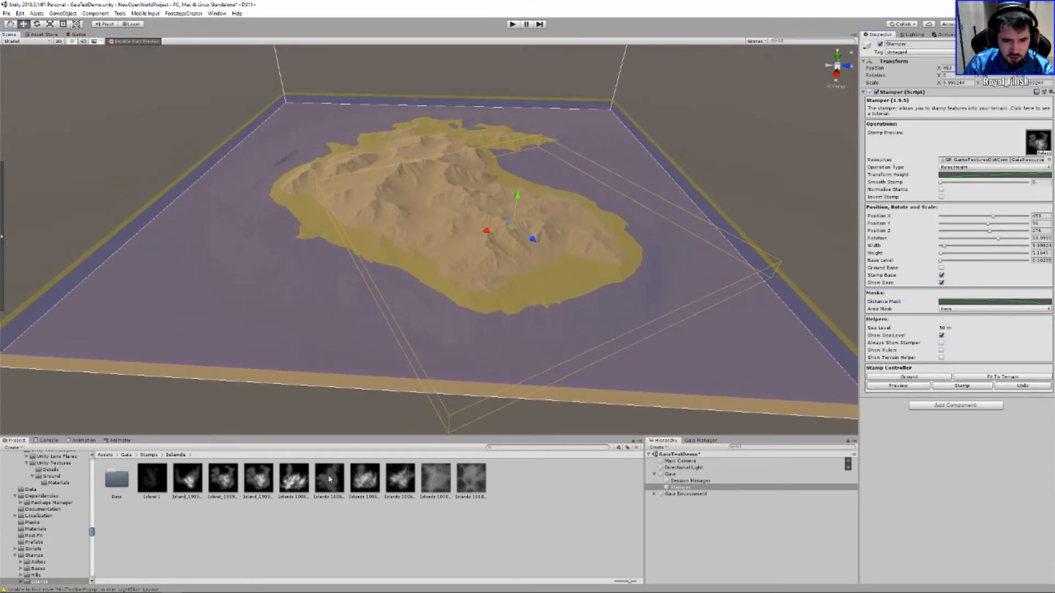
Load another Islands image into the Stamper, move it to the island's left shore, raise its height to about 2.02 and stamp it.
drag(401, 484, 1039, 142)
drag(498, 236, 314, 234)
key(e)
key(r)
drag(301, 192, 299, 157)
key(w)
click(897, 386)
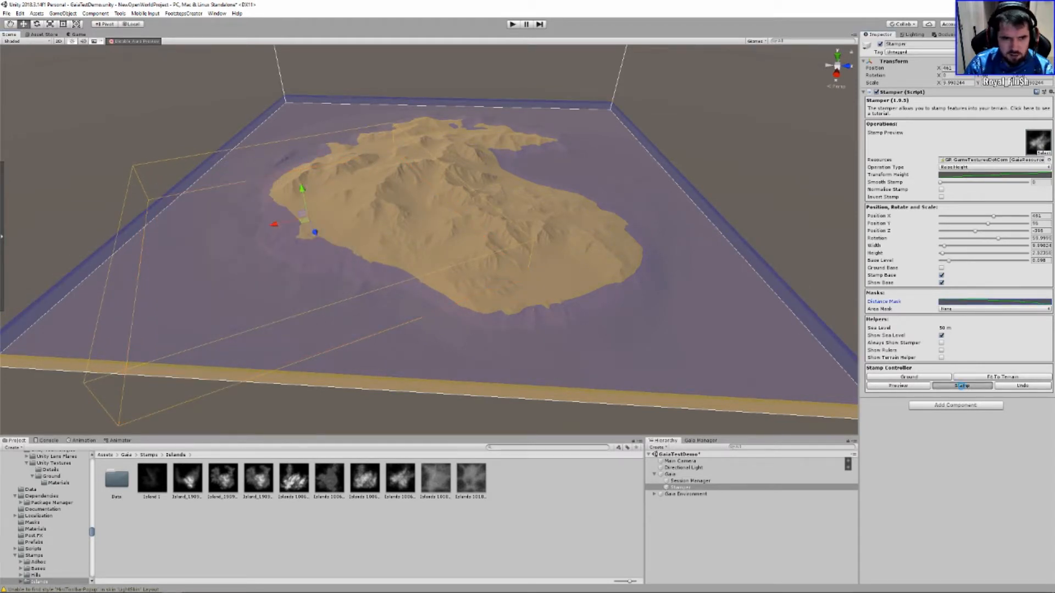
click(962, 386)
right_drag(404, 332, 394, 302)
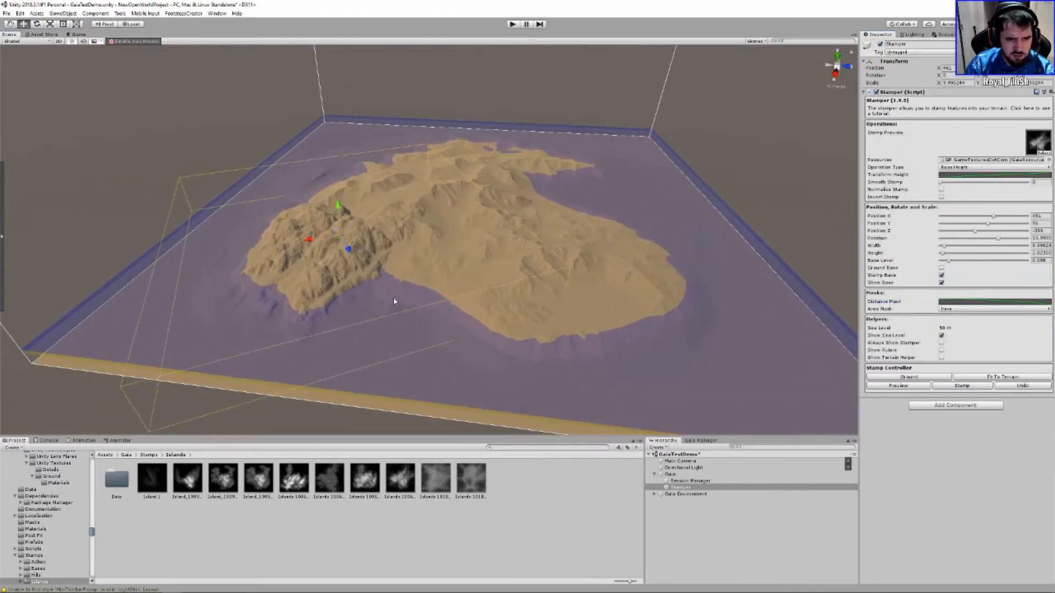
Load the Mountain 5 stamp from the Mountains folder into the Stamper, preview it and move it towards the island's far-right shore.
click(150, 455)
double_click(338, 488)
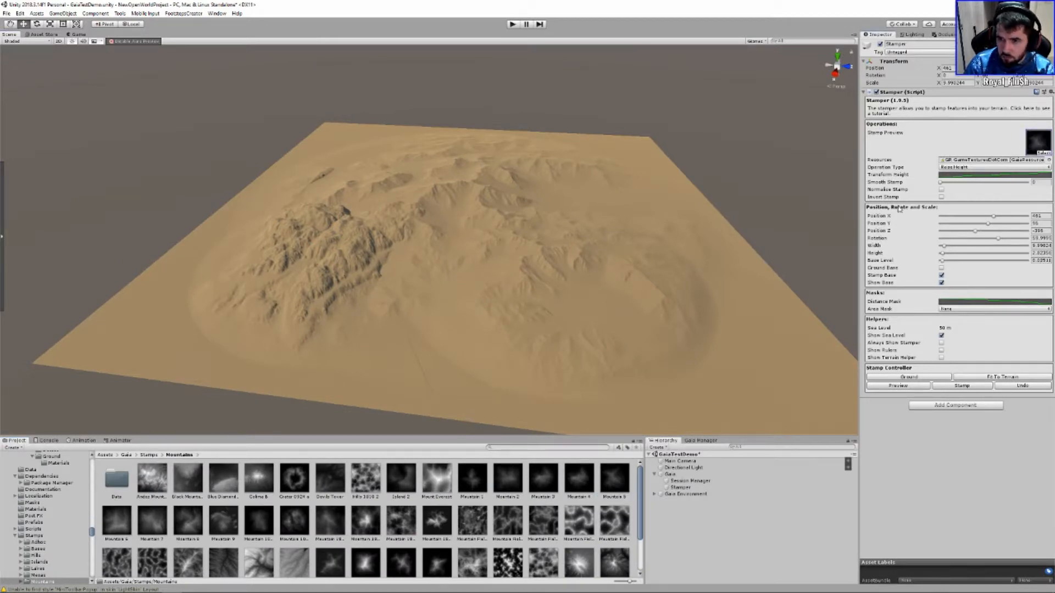
click(899, 386)
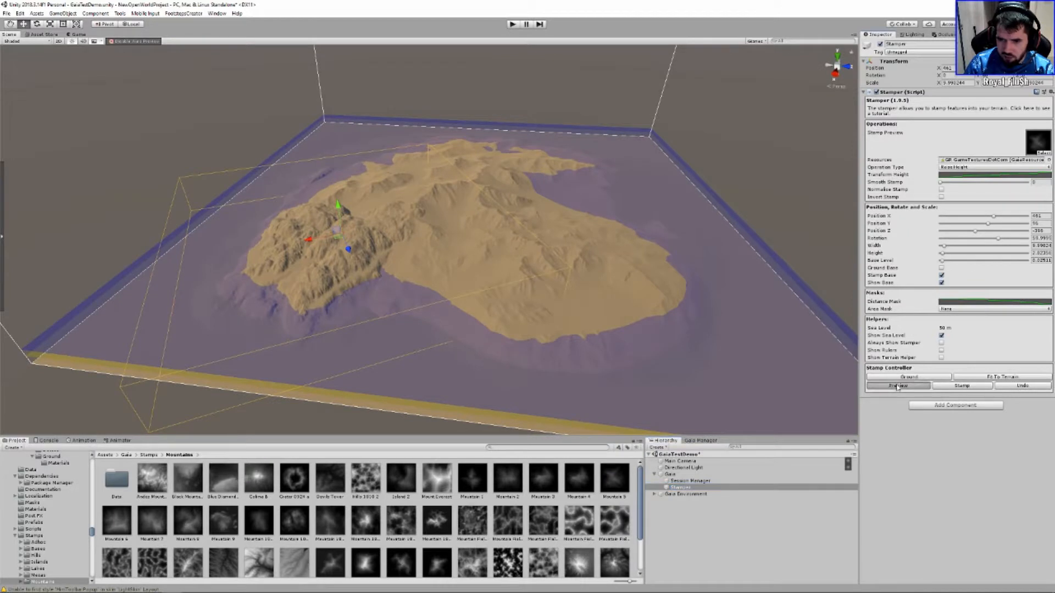
drag(311, 240, 550, 181)
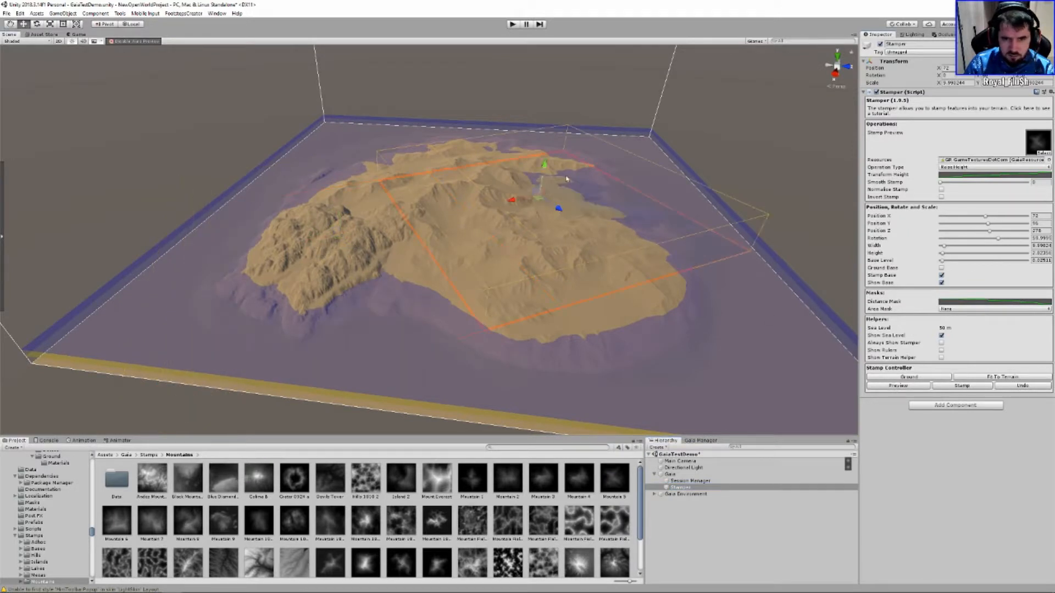
Raise the Mountain 5 stamp's height to about 20.6, position it over the far-right shore and stamp it onto the terrain.
key(r)
drag(548, 142, 583, 90)
key(w)
key(r)
key(w)
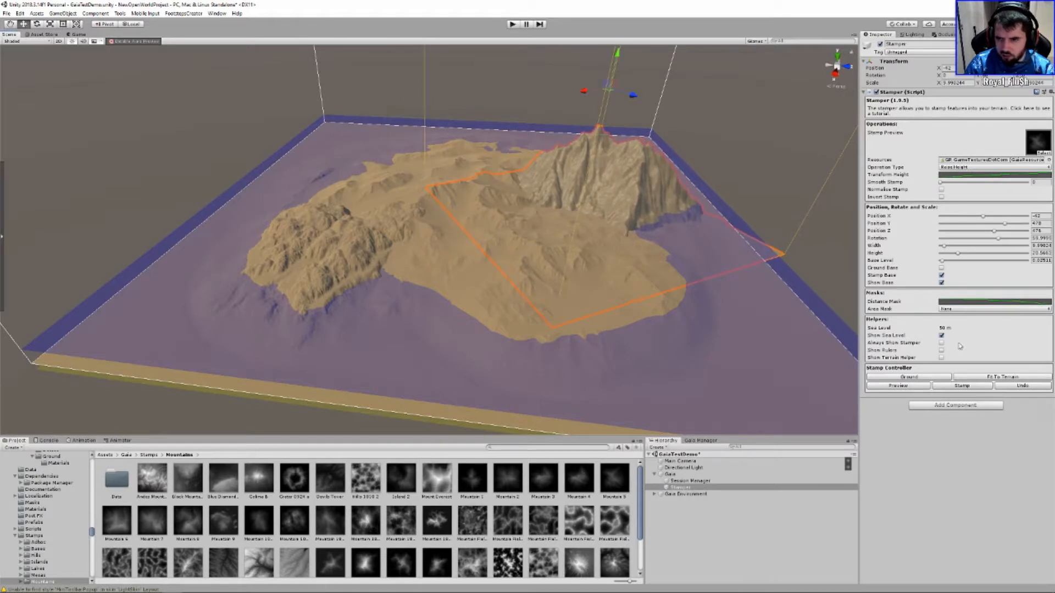
click(897, 387)
click(972, 387)
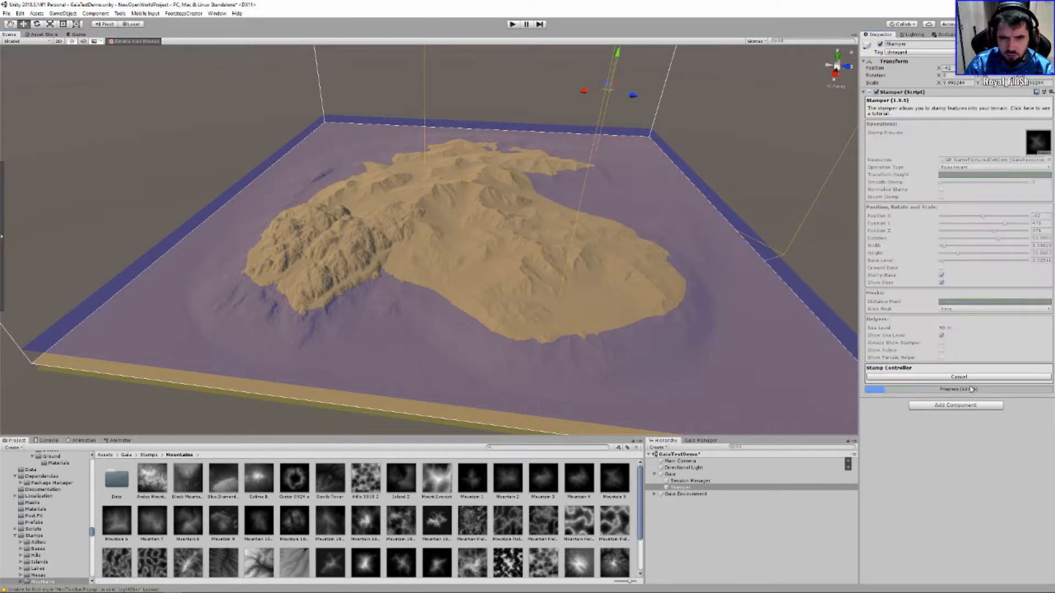
Load the Mountain 7 stamp into the Stamper, move it to the terrain's near side and show its preview.
alt+drag(539, 221, 758, 214)
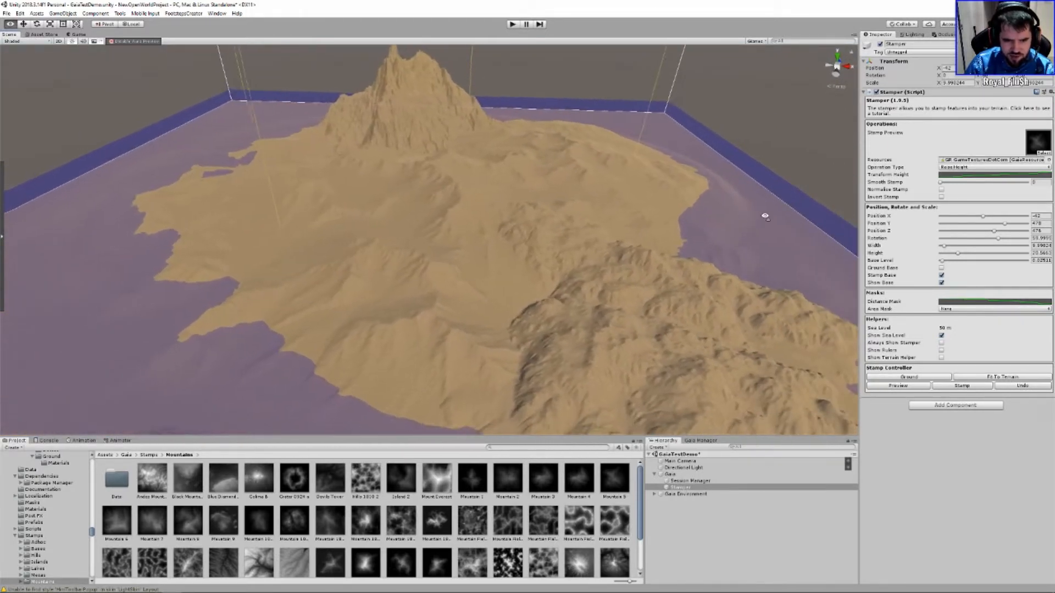
drag(156, 523, 1039, 150)
scroll(506, 222, down, 5)
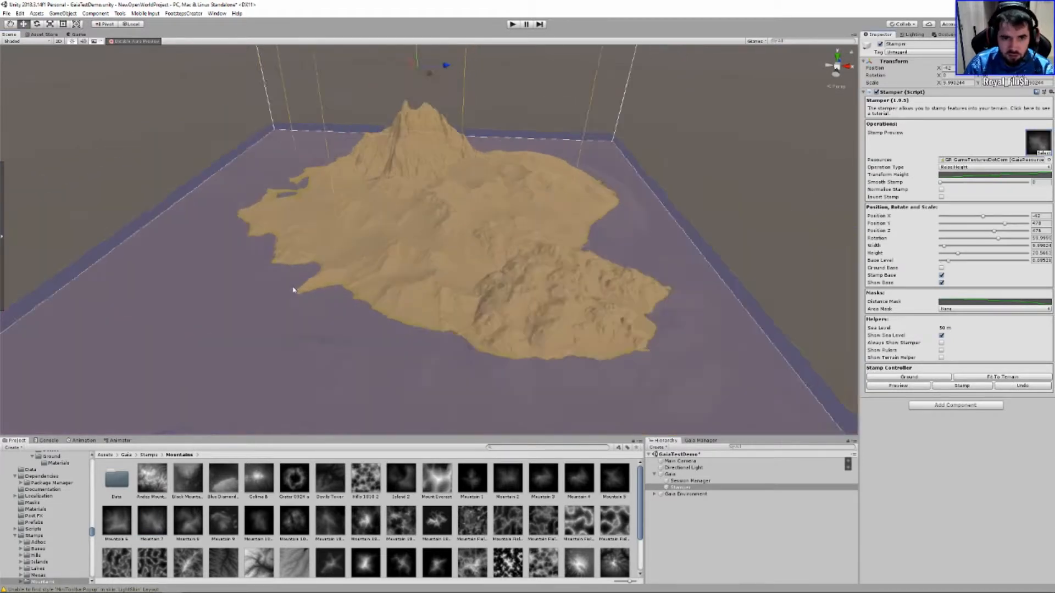
drag(431, 101, 425, 190)
click(891, 386)
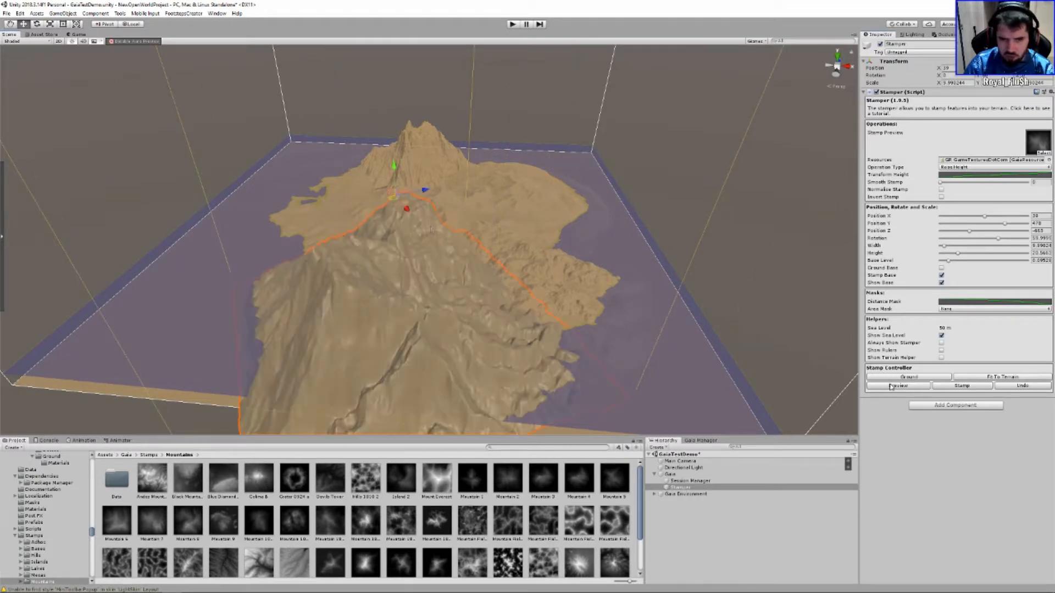
Lower the Mountain 7 stamp's height to about 0.79, rotate it and place it just off the island's left shore.
key(r)
drag(397, 169, 280, 234)
key(w)
key(e)
key(w)
drag(241, 199, 224, 229)
key(e)
key(r)
key(w)
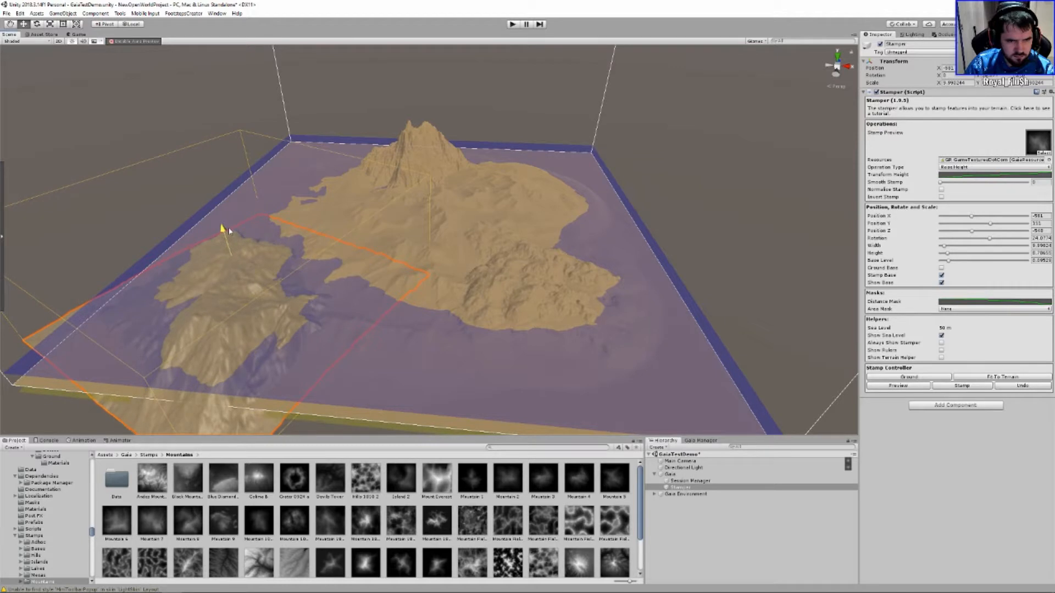
Hide the preview and stamp Mountain 7 onto the terrain as a second landmass beside the island.
click(899, 385)
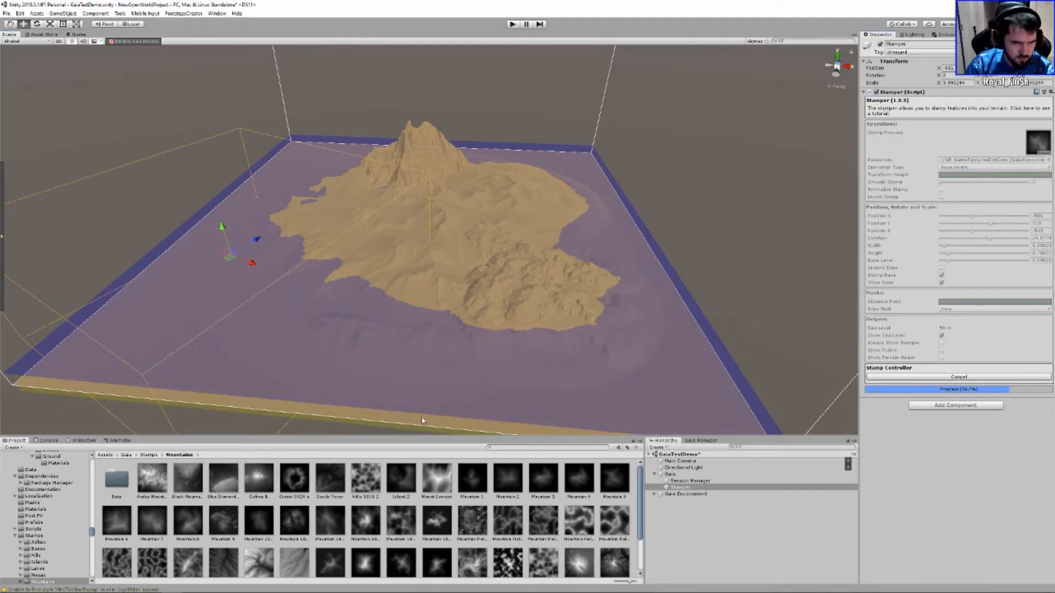
right_drag(343, 367, 287, 388)
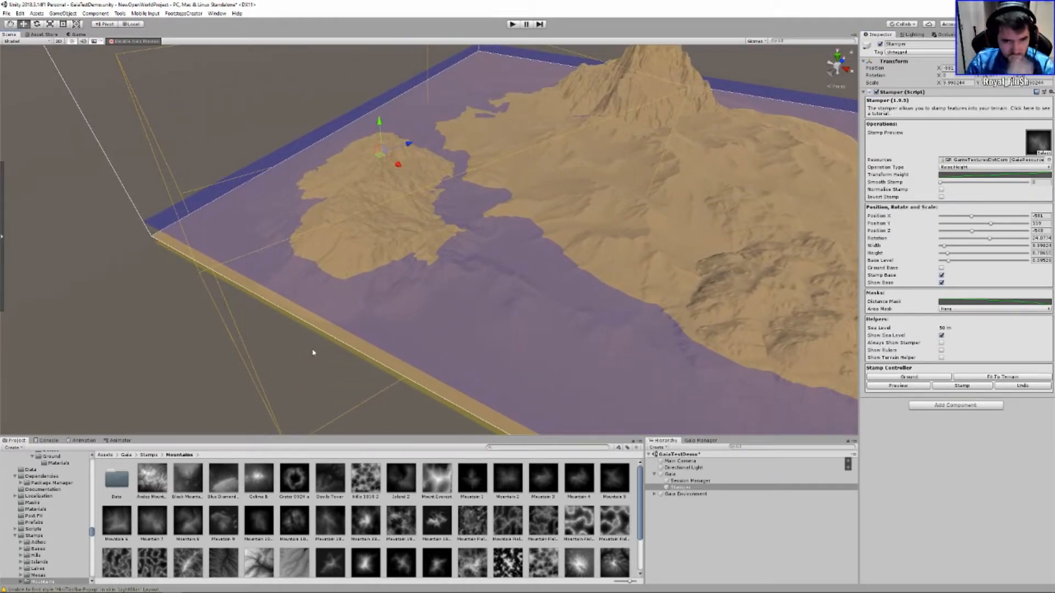
right_drag(361, 307, 417, 286)
Load the River 11 stamp from the Rivers folder into the Stamper and set the operation type to Lower Height.
click(147, 456)
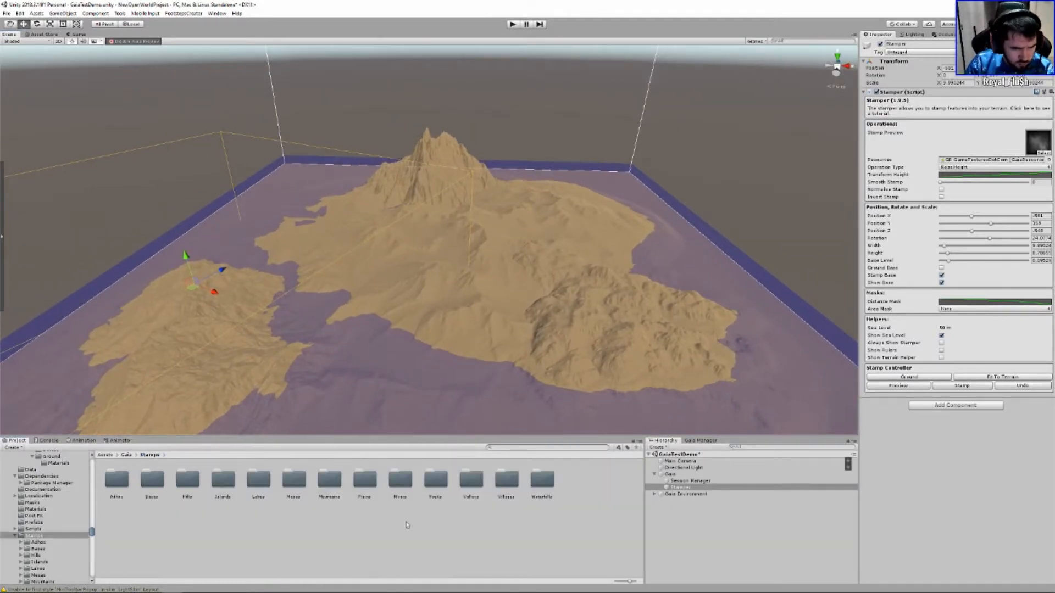
double_click(400, 481)
drag(369, 484, 1043, 151)
click(965, 167)
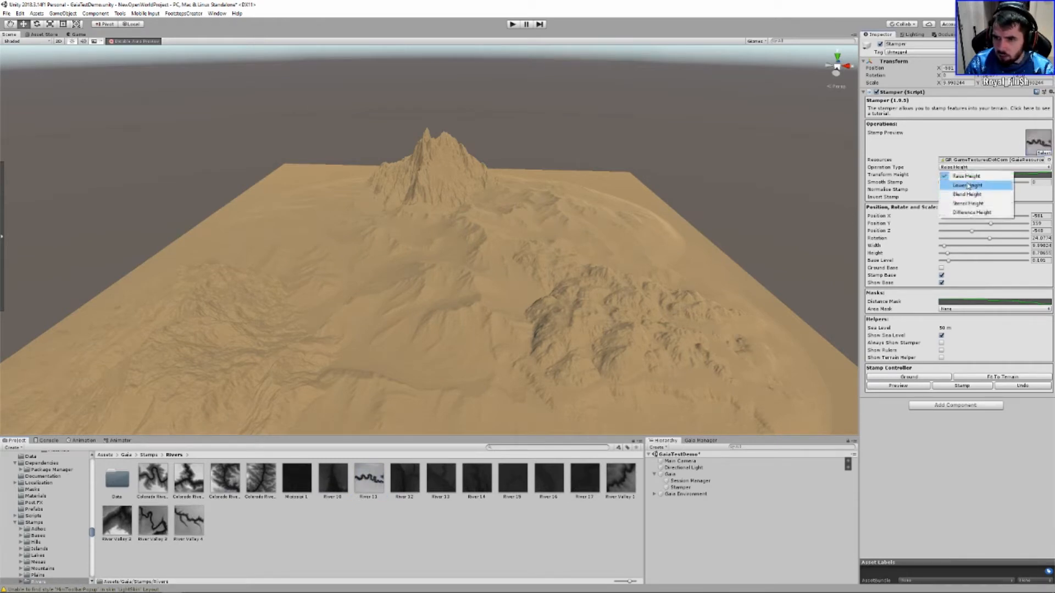
click(968, 184)
Select the Stamper, move the river stamp to the main island's left shore, preview it and scale it down to about 3.15 wide.
click(681, 487)
right_drag(457, 323, 383, 308)
drag(311, 277, 406, 235)
click(910, 385)
key(r)
drag(386, 238, 444, 293)
key(f)
Adjust the river stamp's height and vertical position so that it cuts into the shore facing the smaller island.
right_drag(444, 293, 440, 290)
key(w)
drag(420, 226, 420, 249)
key(r)
key(w)
right_drag(521, 240, 439, 256)
drag(406, 242, 407, 256)
Stamp the river into the shore and undo that stamp.
click(915, 386)
click(964, 387)
mouse_move(557, 284)
right_down()
mouse_move(522, 295)
mouse_move(547, 296)
right_up()
key(w)
click(1038, 390)
Preview the river stamp again, reduce its height slightly and stamp it into the main island's left shore.
key(r)
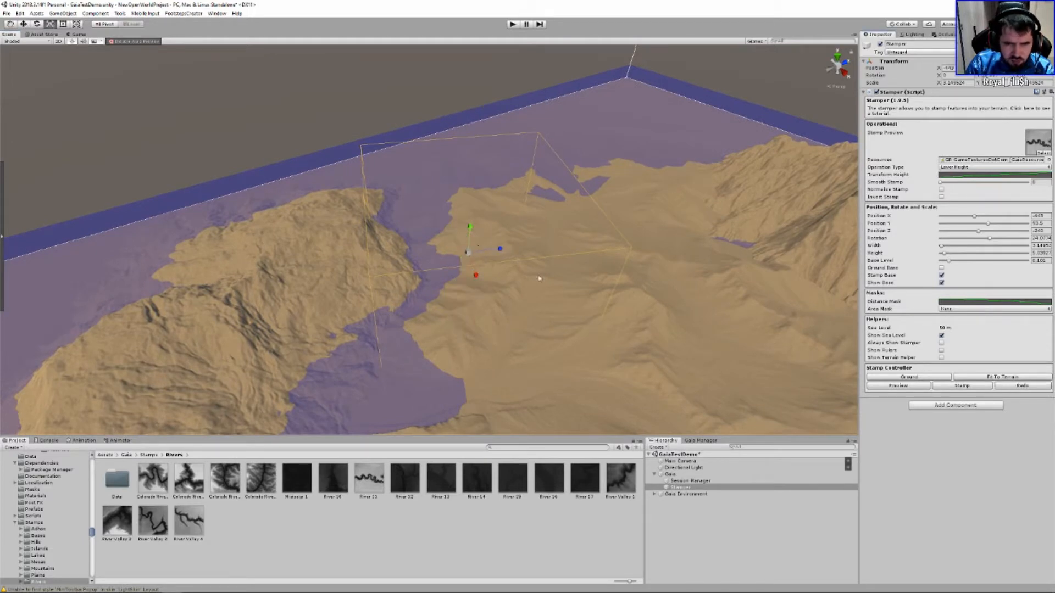
click(893, 386)
drag(471, 227, 473, 242)
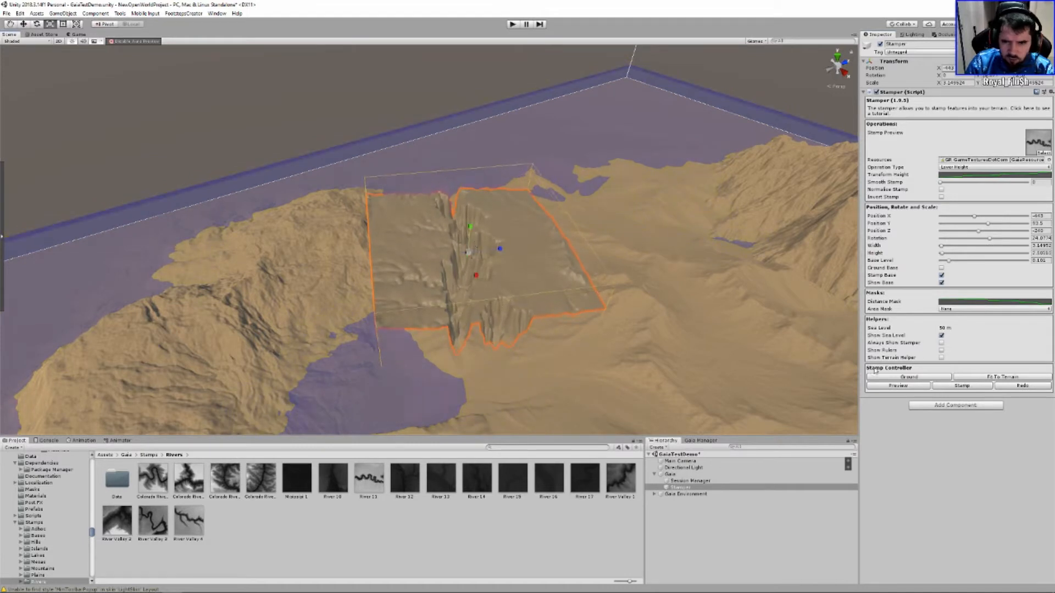
click(912, 386)
click(963, 387)
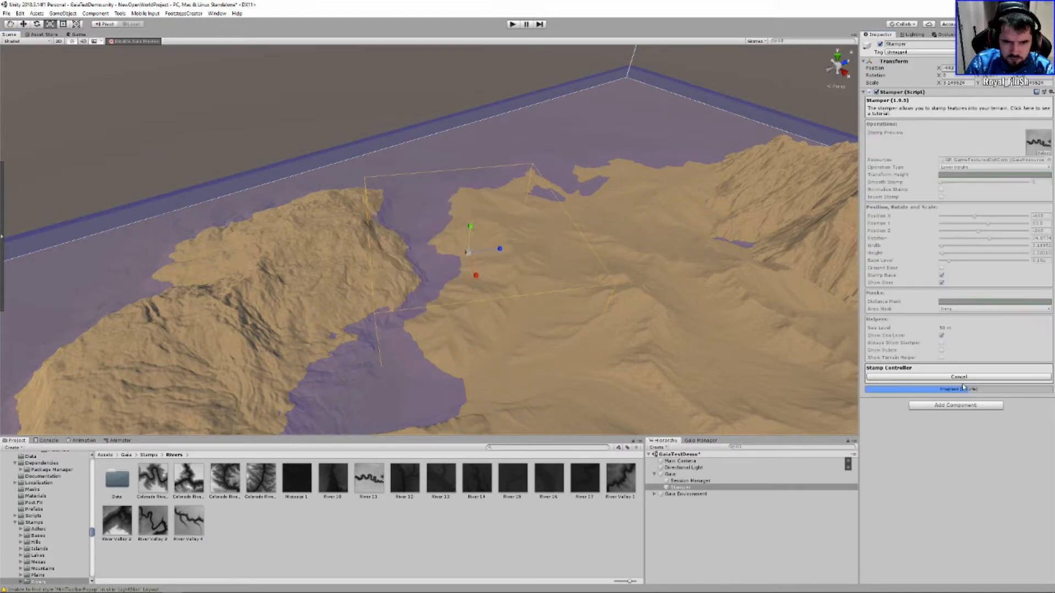
right_drag(454, 230, 605, 245)
scroll(606, 292, down, 5)
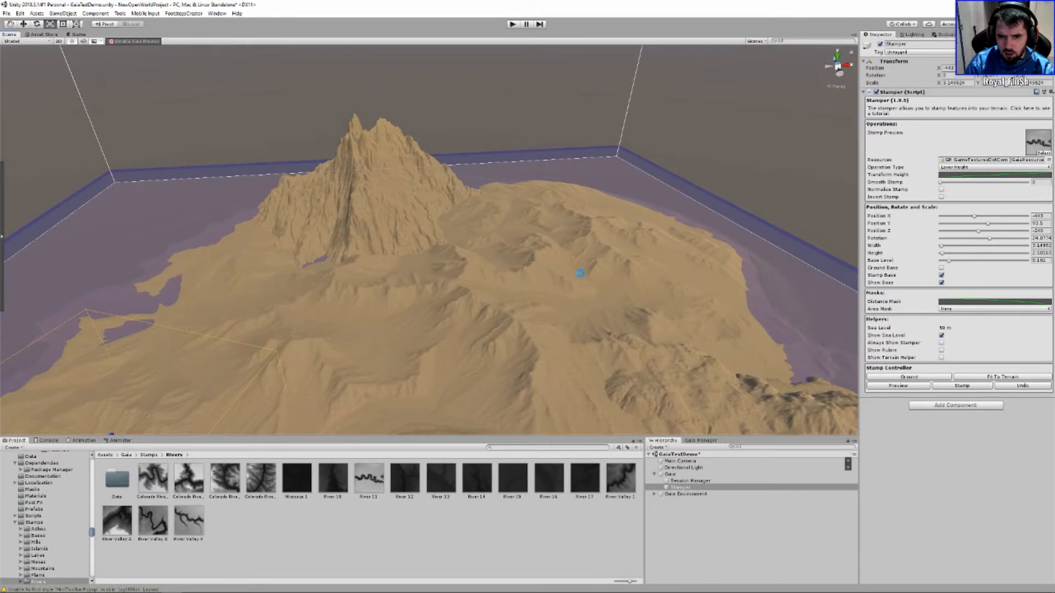
Save the scene and clear the object selection.
key(ctrl+s)
key(ctrl+a)
click(762, 557)
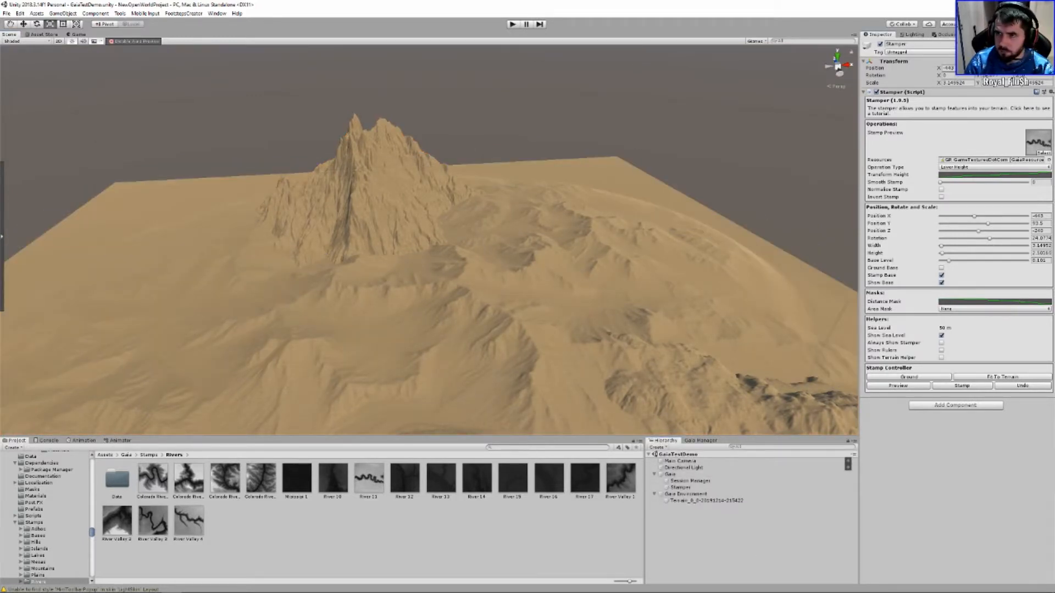
Enlarge the Gaia Manager area and create Gaia's spawners for the scene.
click(701, 441)
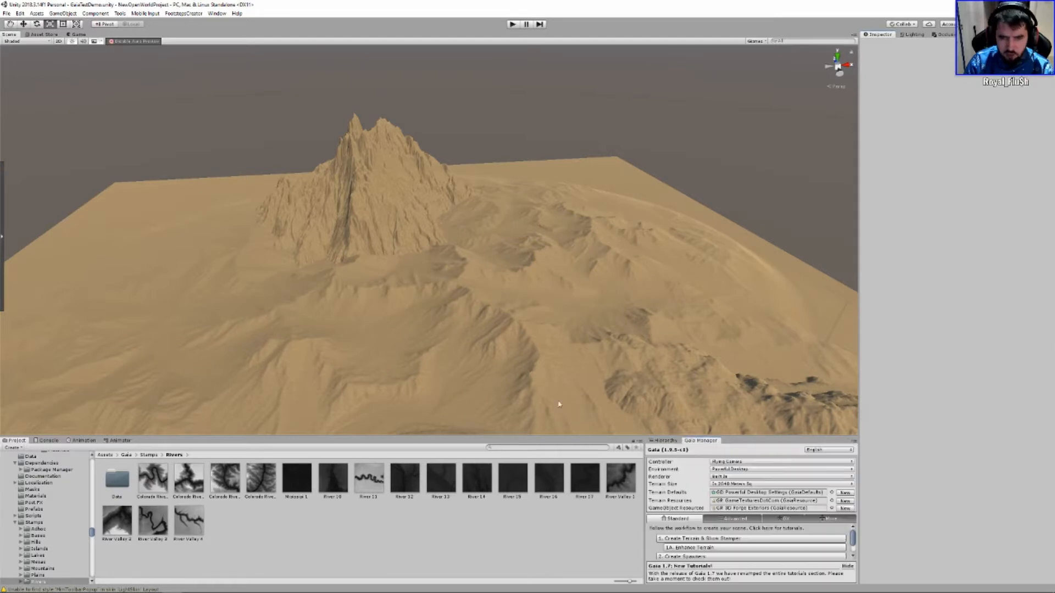
drag(746, 438, 736, 358)
click(718, 478)
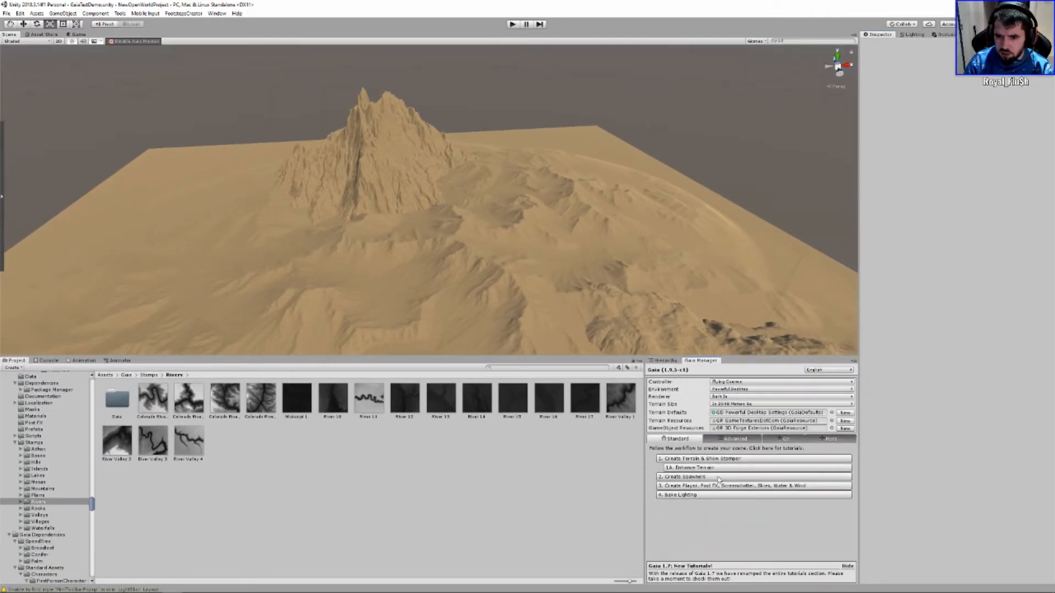
Select the Coverage Texture Spawner and spawn its ground and rock textures across the terrain.
click(665, 360)
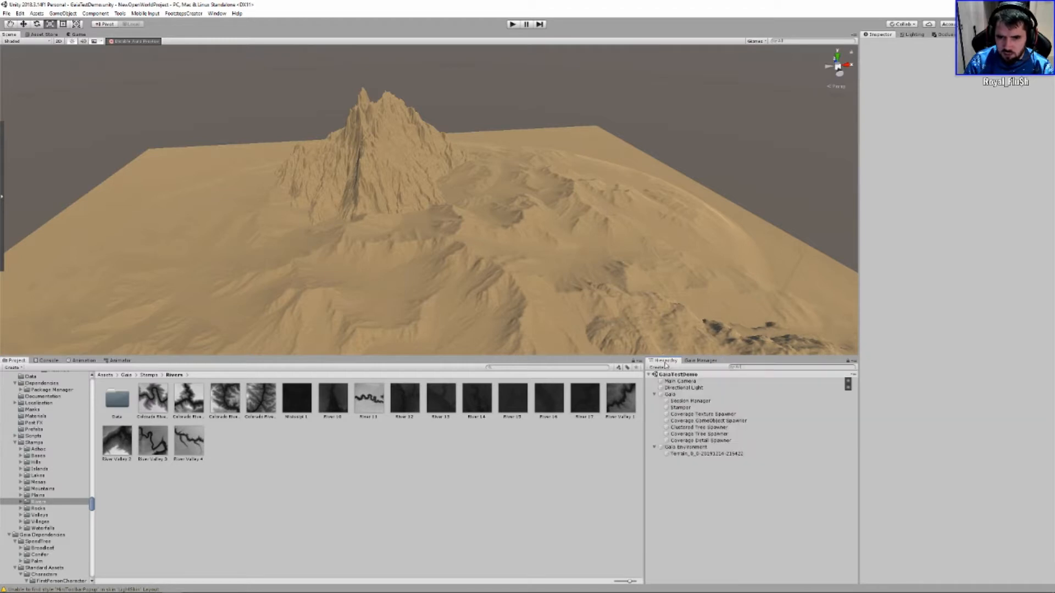
click(701, 402)
click(699, 409)
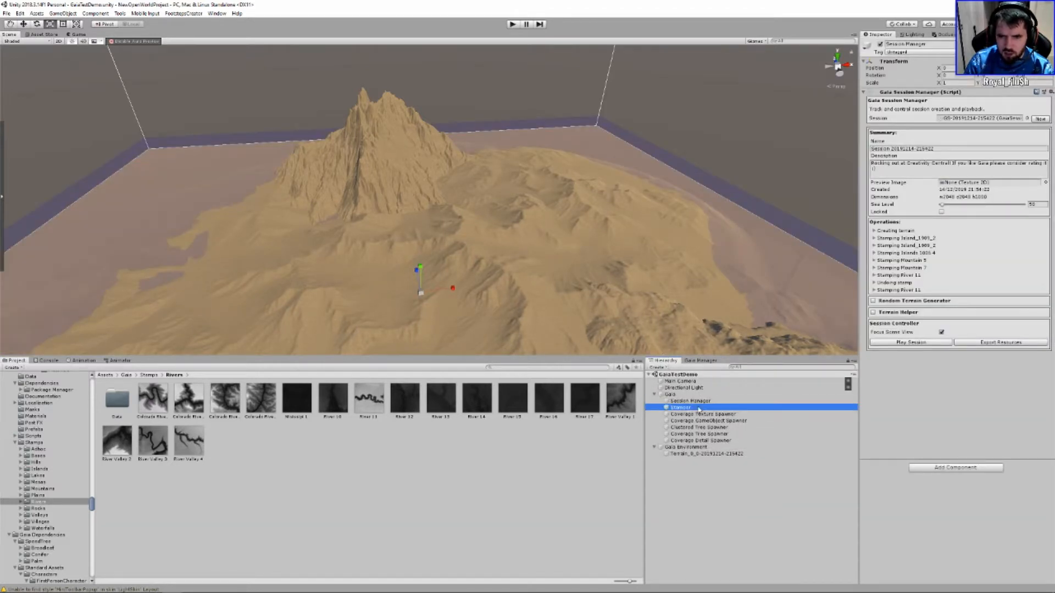
click(699, 416)
alt+drag(699, 264, 673, 272)
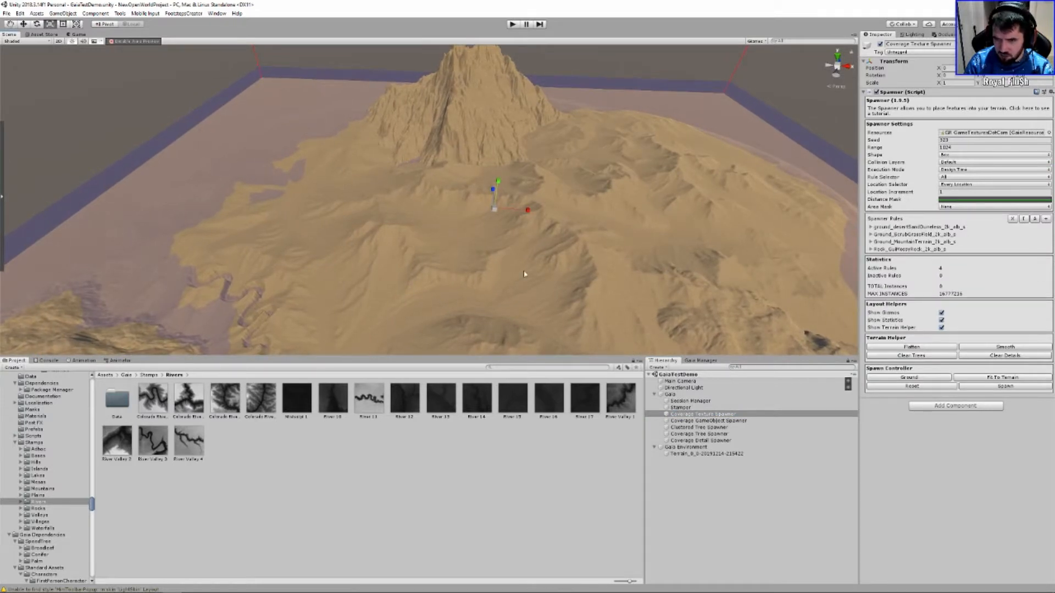
right_drag(524, 274, 553, 276)
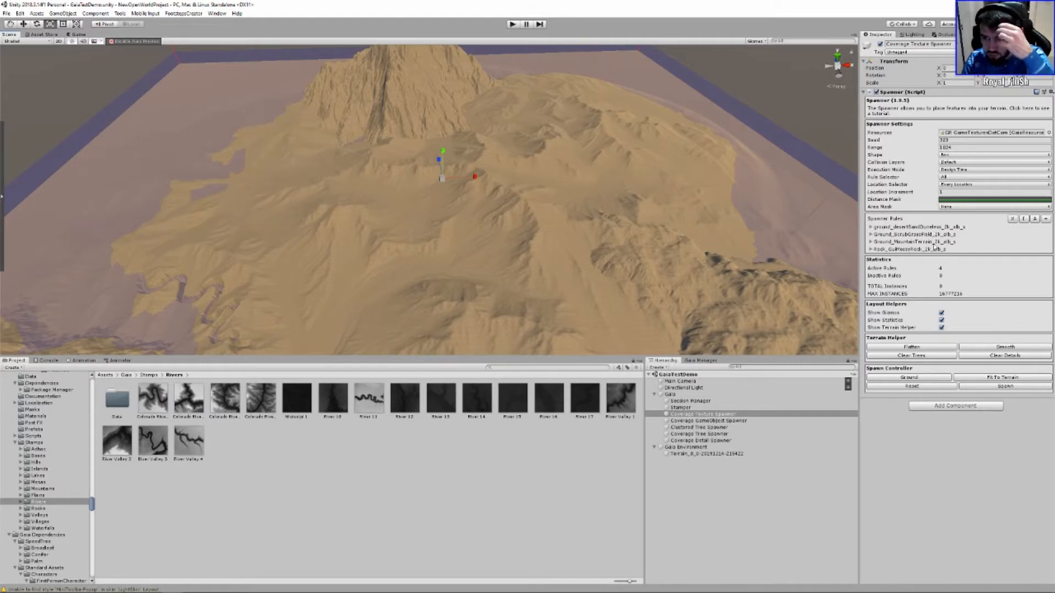
click(1005, 387)
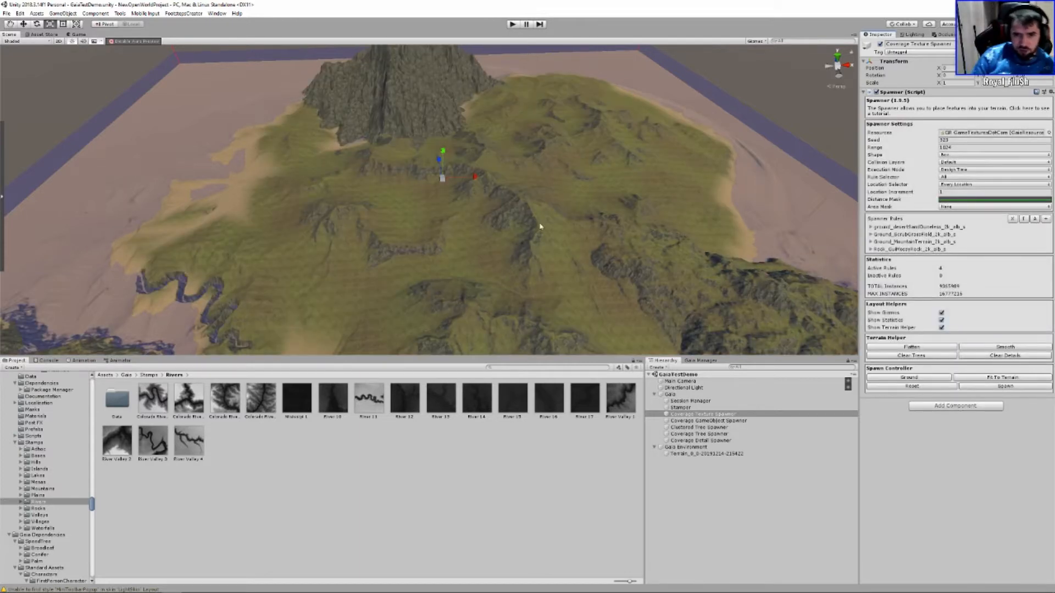
Select the Coverage GameObject Spawner and spawn its rock piles, farms and villages over the terrain.
right_drag(540, 226, 516, 235)
click(708, 420)
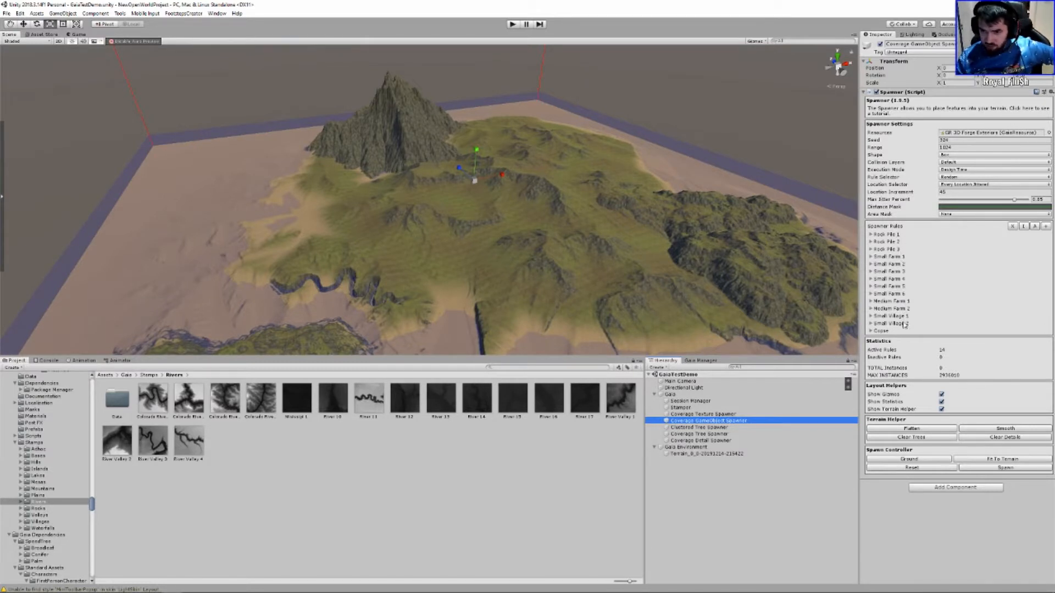
click(1005, 468)
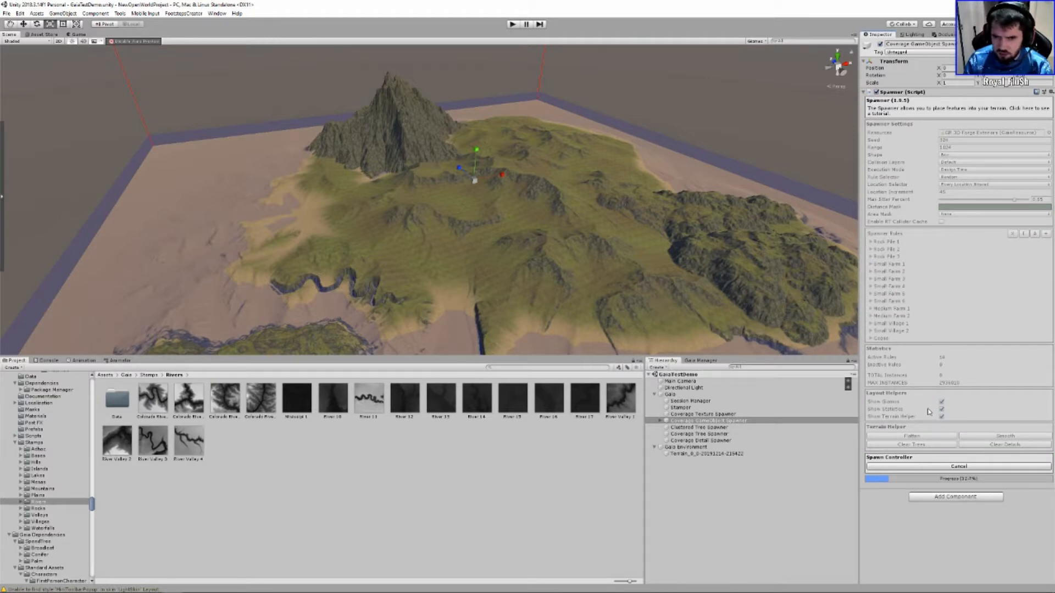
alt+drag(556, 262, 573, 269)
scroll(571, 268, up, 5)
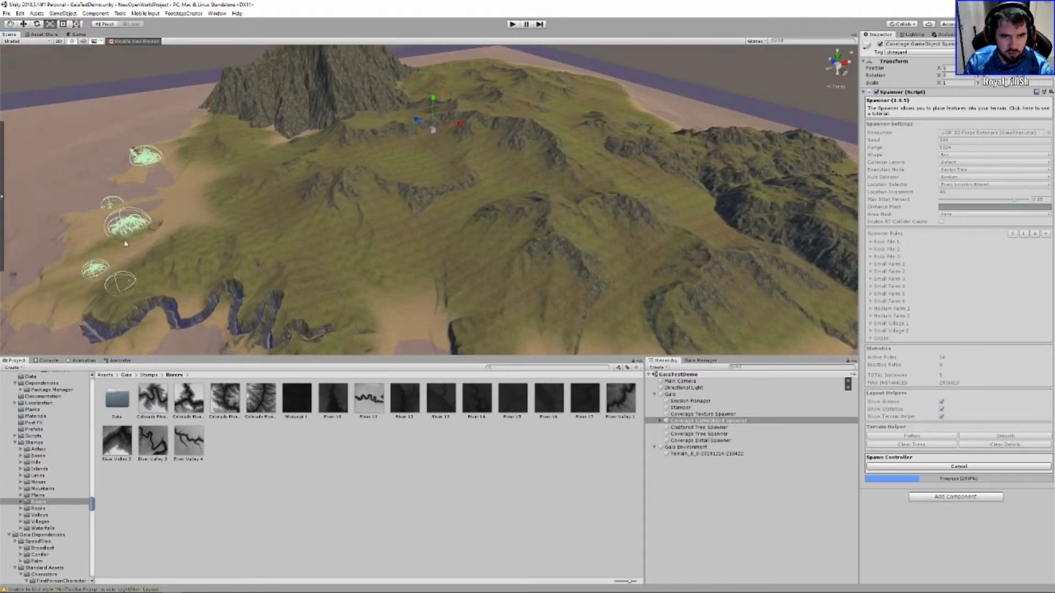
mouse_move(487, 273)
right_down()
mouse_move(450, 257)
mouse_move(492, 266)
right_up()
key(w)
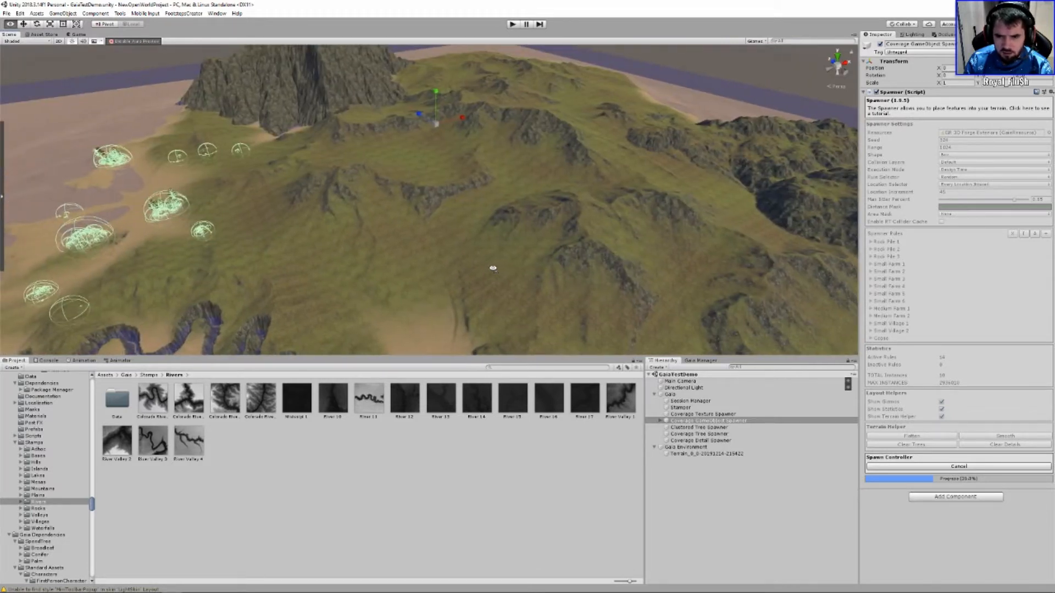
Examine the groups of spawned objects under the Coverage GameObject Spawner and their placement on the island.
click(661, 420)
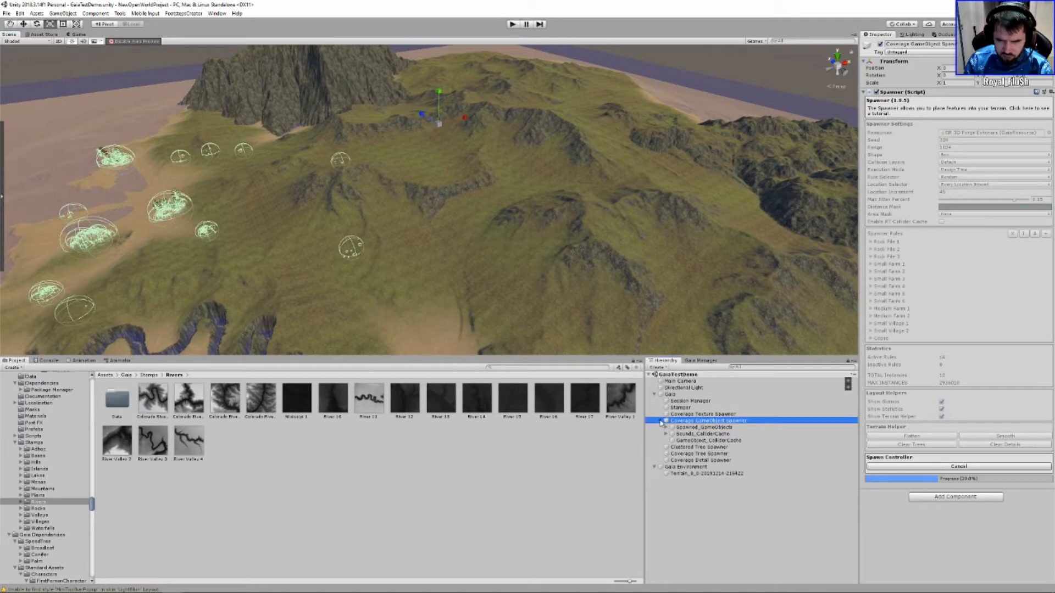
click(664, 427)
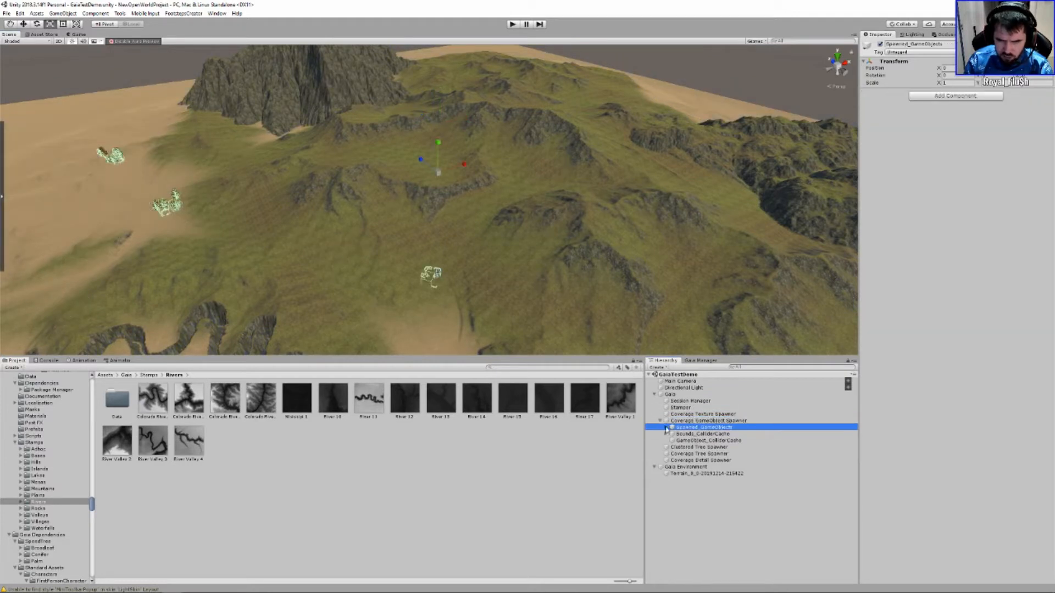
click(666, 428)
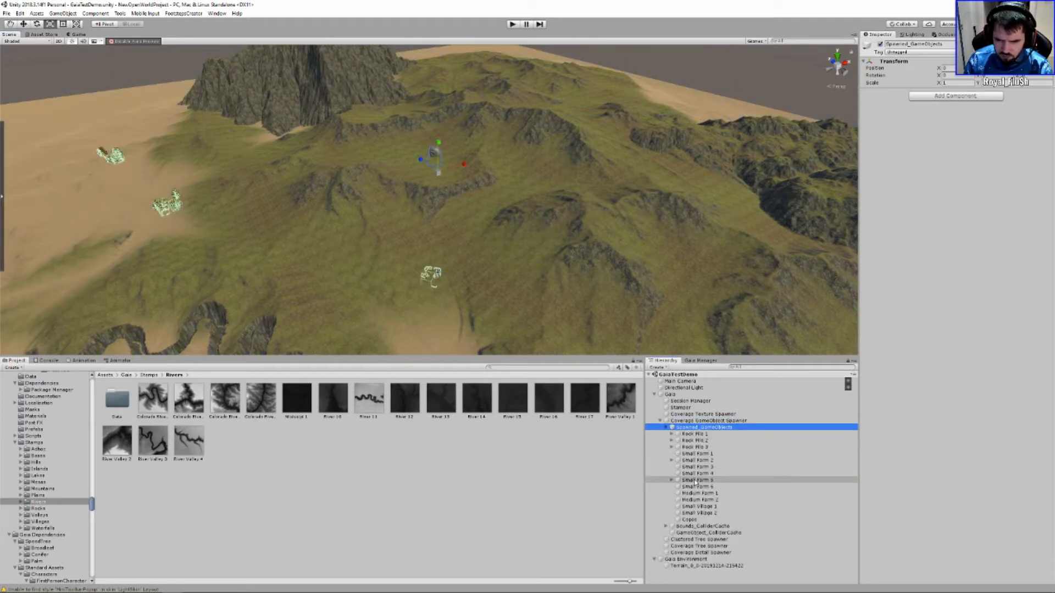
click(667, 428)
click(682, 421)
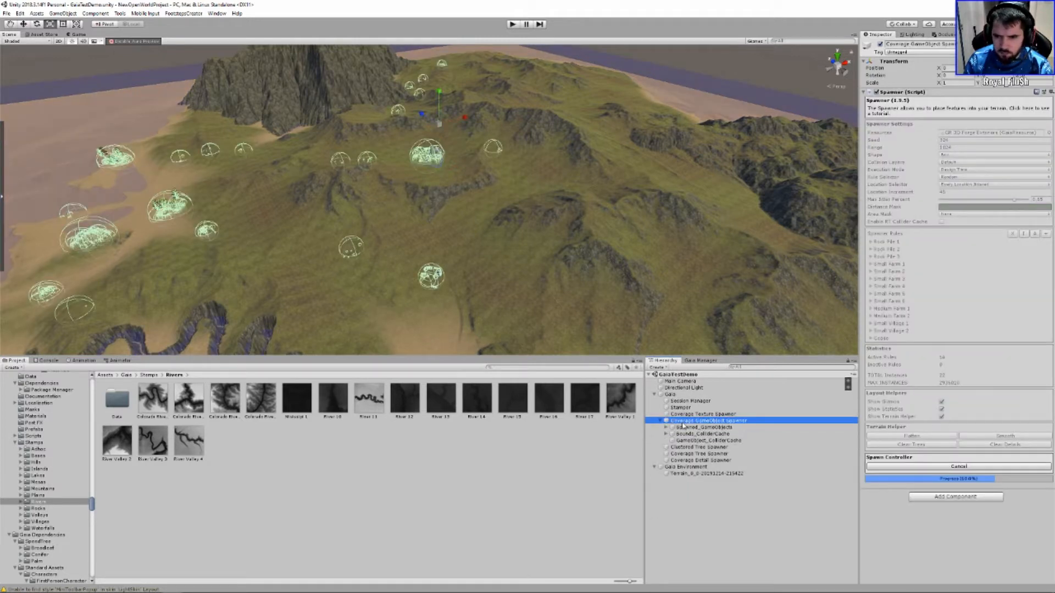
right_drag(606, 253, 538, 231)
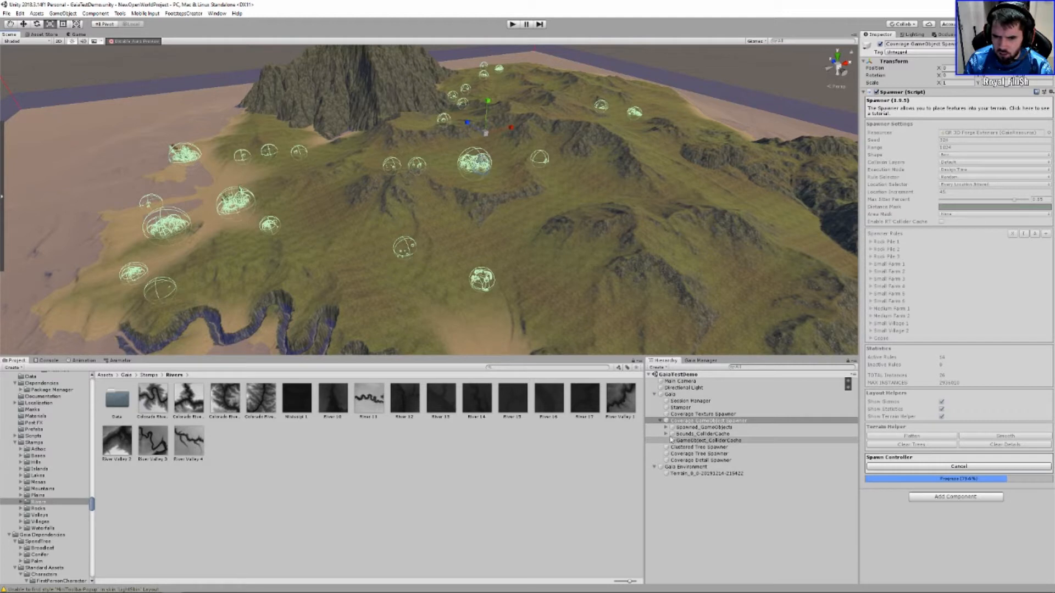
click(661, 421)
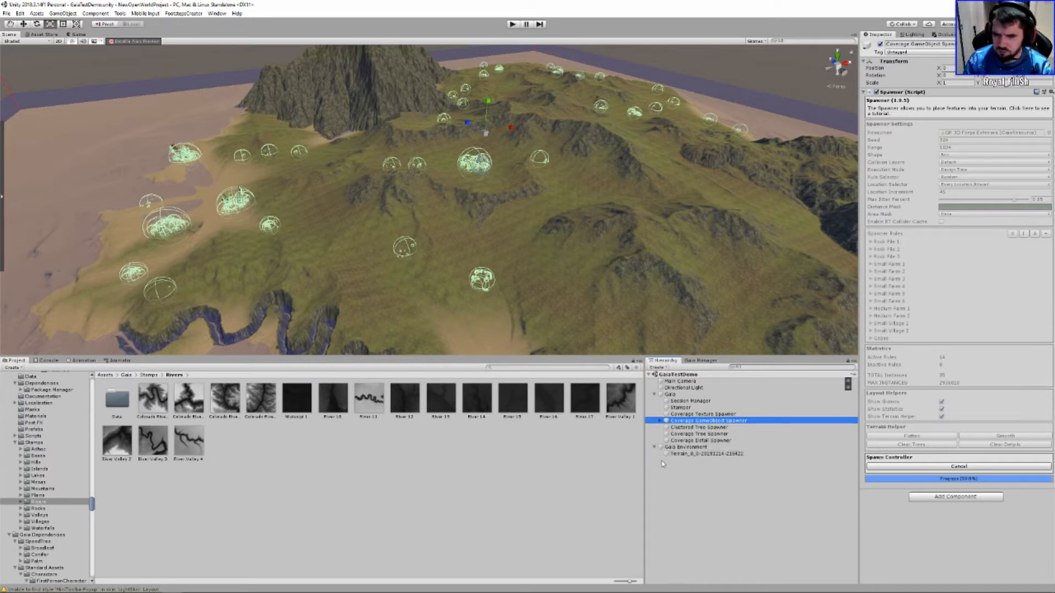
Examine the Small Farm 5 group among the spawned objects and locate its conifer on the terrain.
click(661, 422)
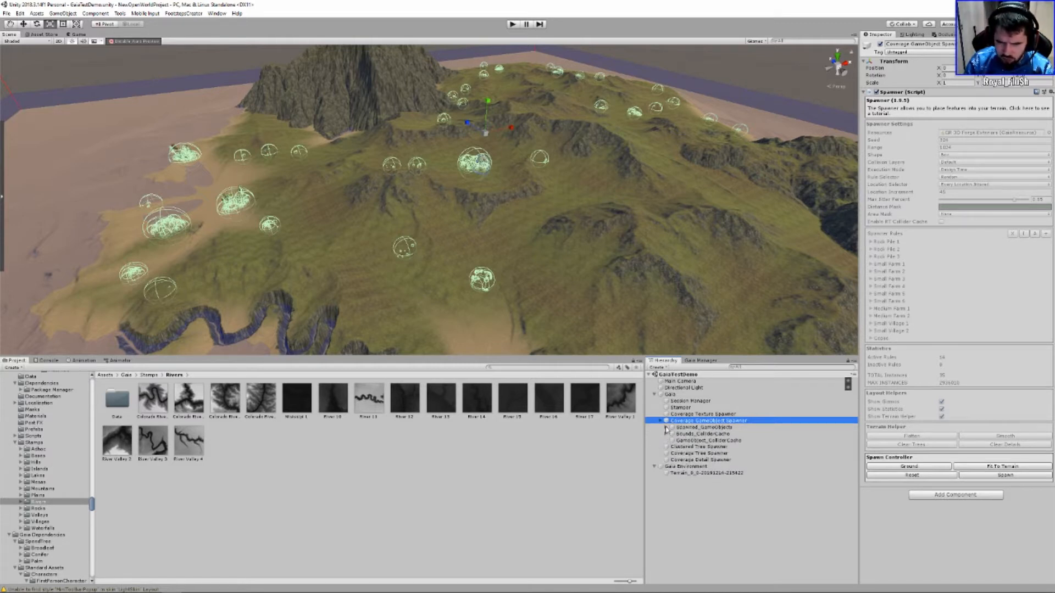
click(666, 428)
click(672, 480)
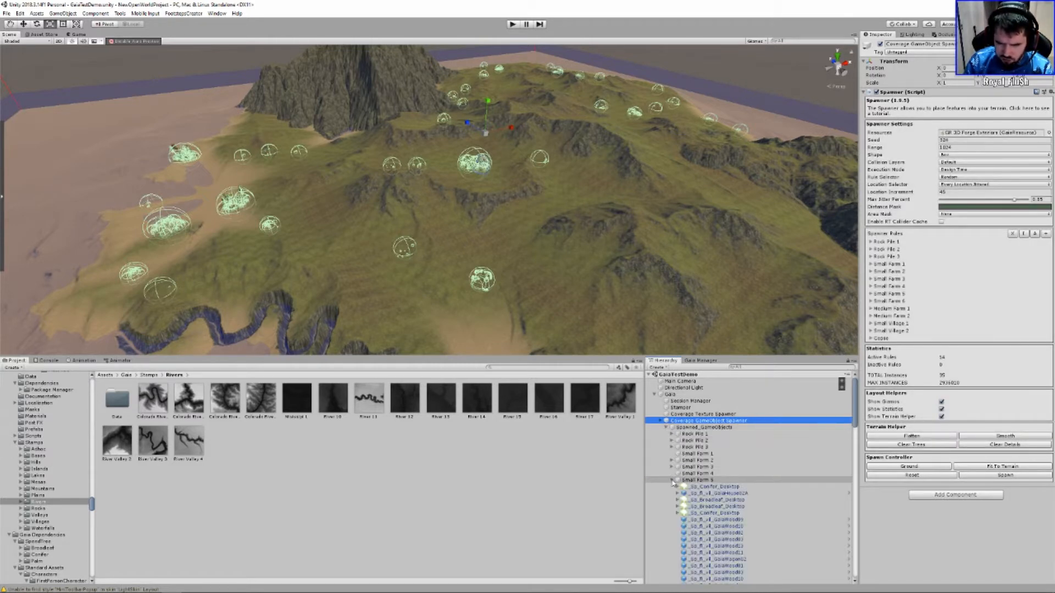
click(694, 480)
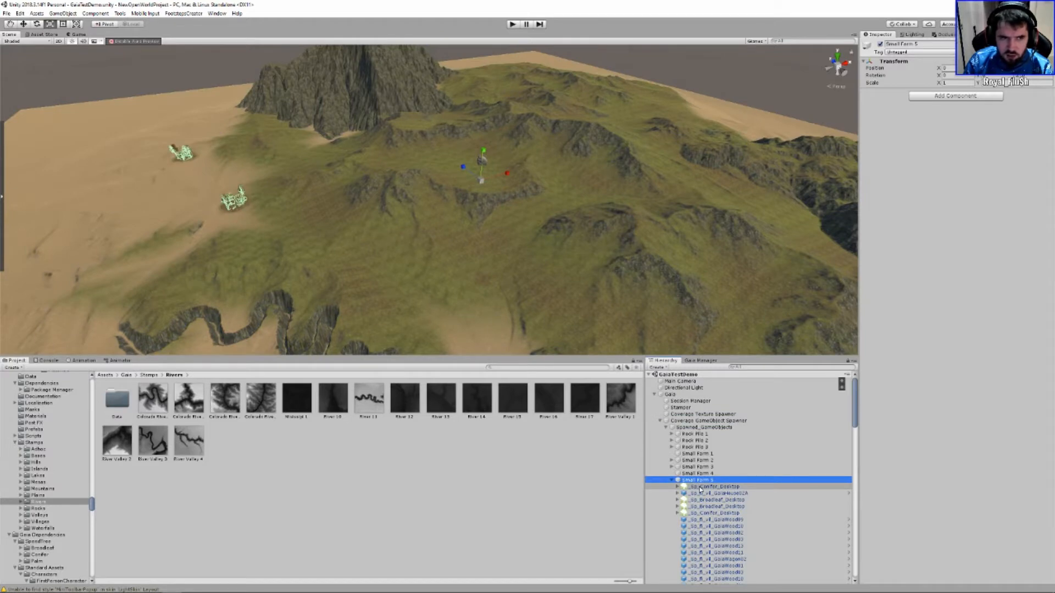
double_click(702, 486)
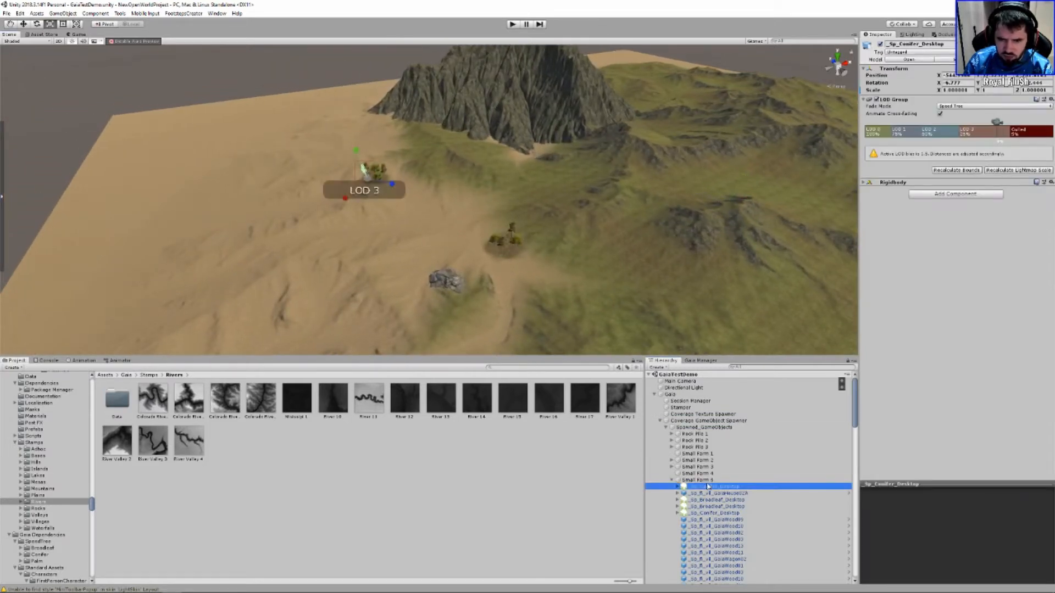
key(f)
right_drag(529, 271, 461, 258)
key(w)
key(s)
key(w)
click(671, 480)
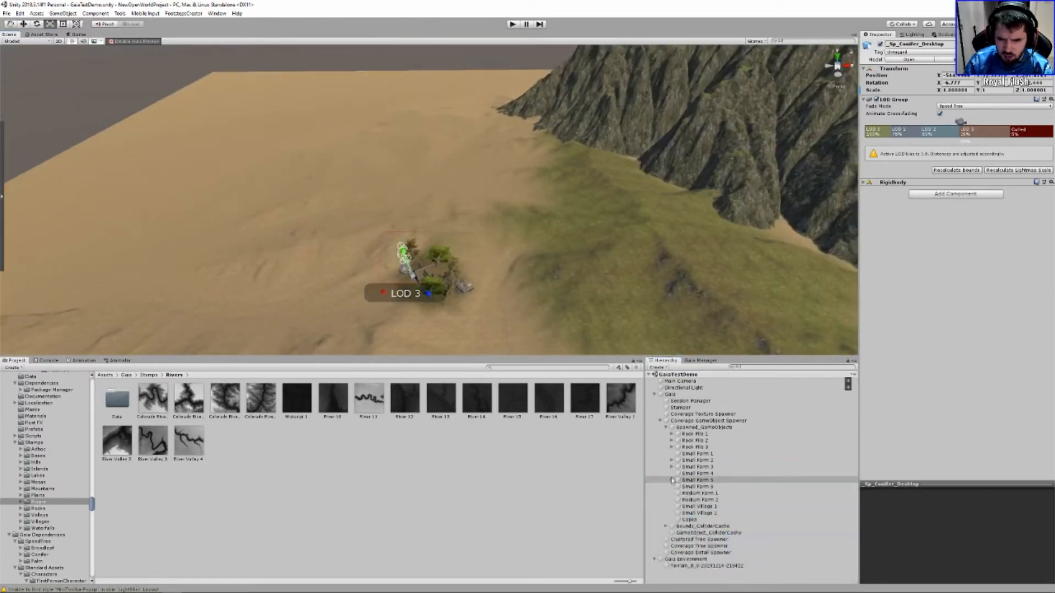
click(666, 427)
click(661, 421)
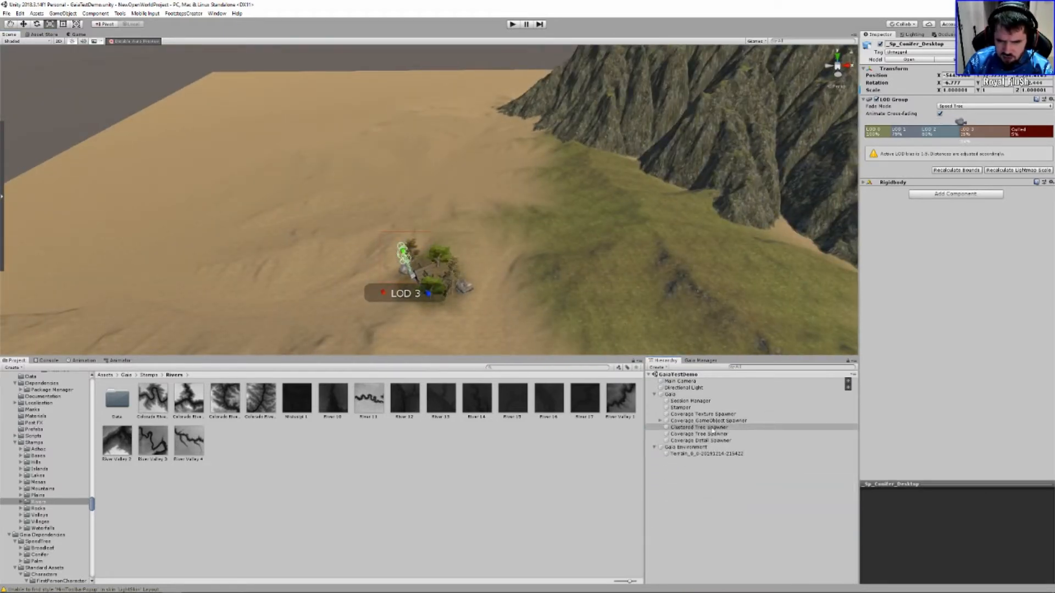
Select the Clustered Tree Spawner and spawn its clustered trees across the terrain.
click(689, 427)
click(1019, 410)
right_drag(607, 243, 820, 257)
key(s)
Examine the clustered trees up close and across the island, along with the Clustered Tree Spawner's rules.
right_drag(410, 245, 520, 216)
key(w)
key(s)
right_drag(593, 215, 577, 193)
click(458, 208)
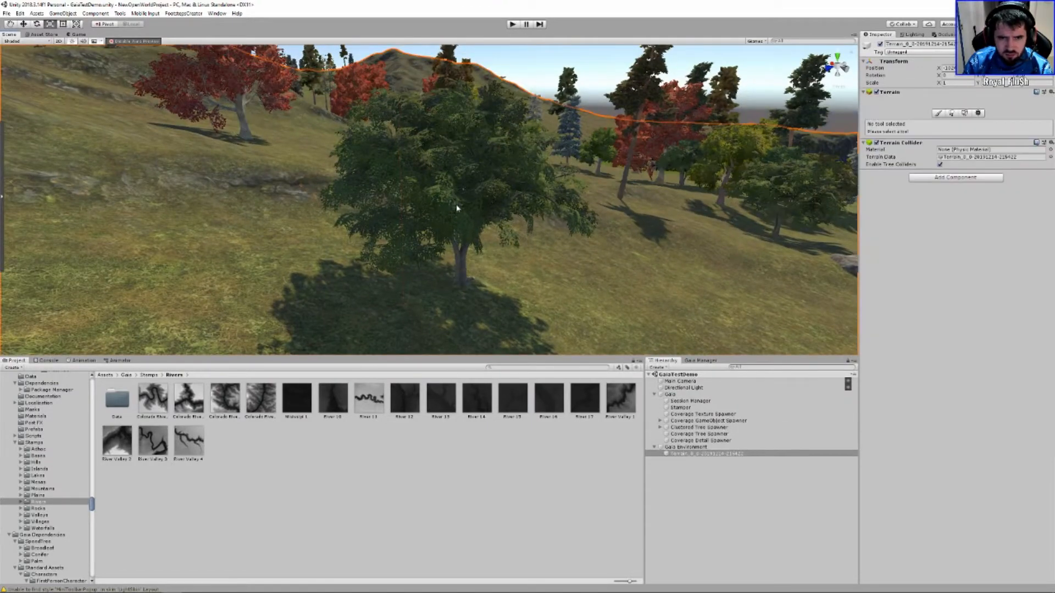
click(660, 427)
click(661, 427)
right_drag(690, 235, 472, 264)
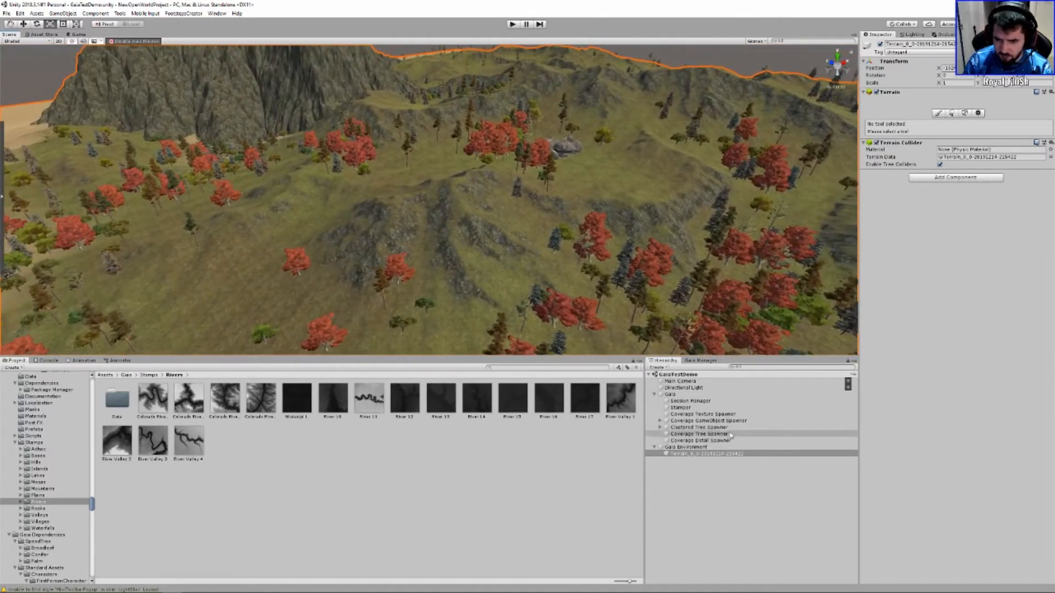
click(699, 426)
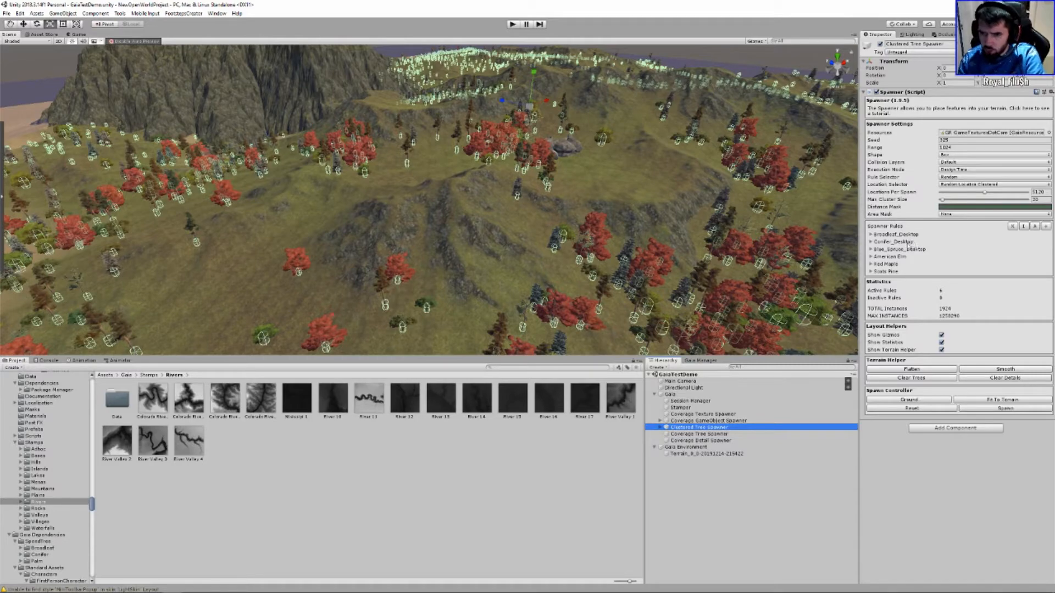
alt+drag(508, 241, 545, 218)
Select the Coverage Tree Spawner and spawn its scattered trees over the terrain.
click(709, 434)
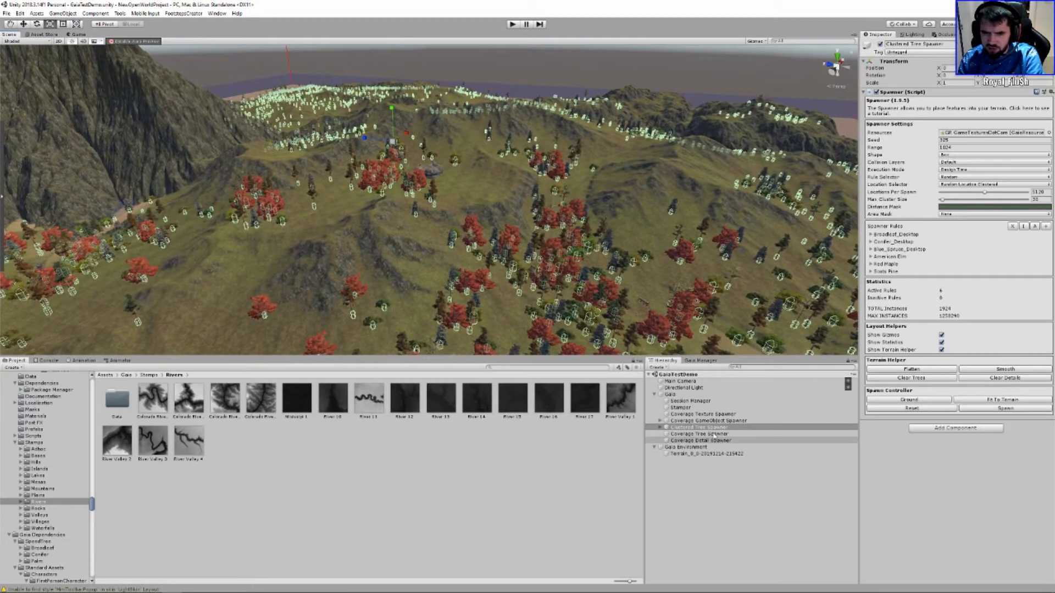
click(1011, 409)
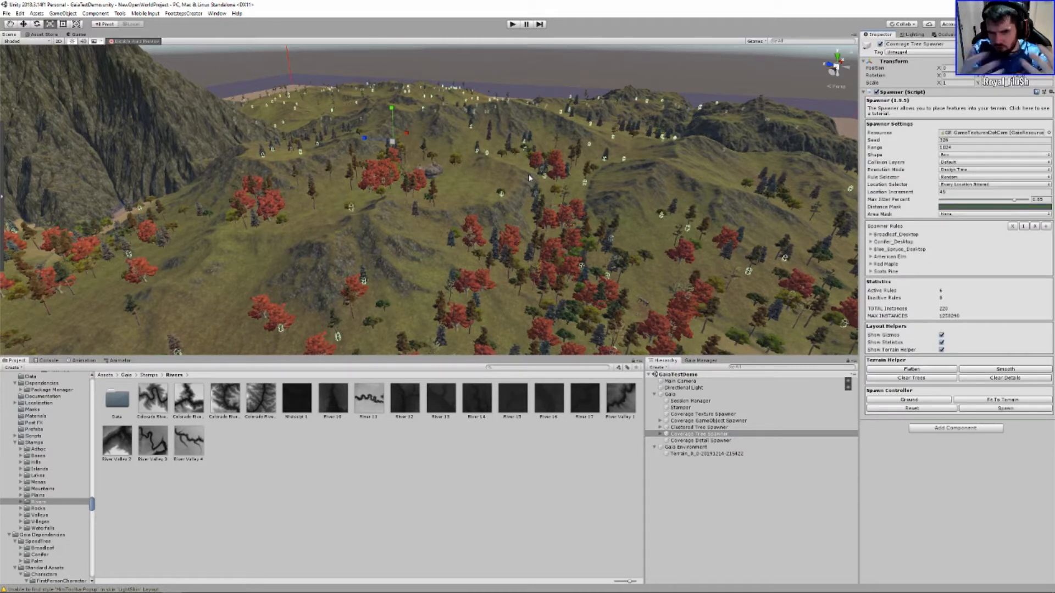
right_drag(561, 230, 485, 226)
Select the Coverage Detail Spawner and spawn its grass, fern and flower details across the terrain.
click(700, 440)
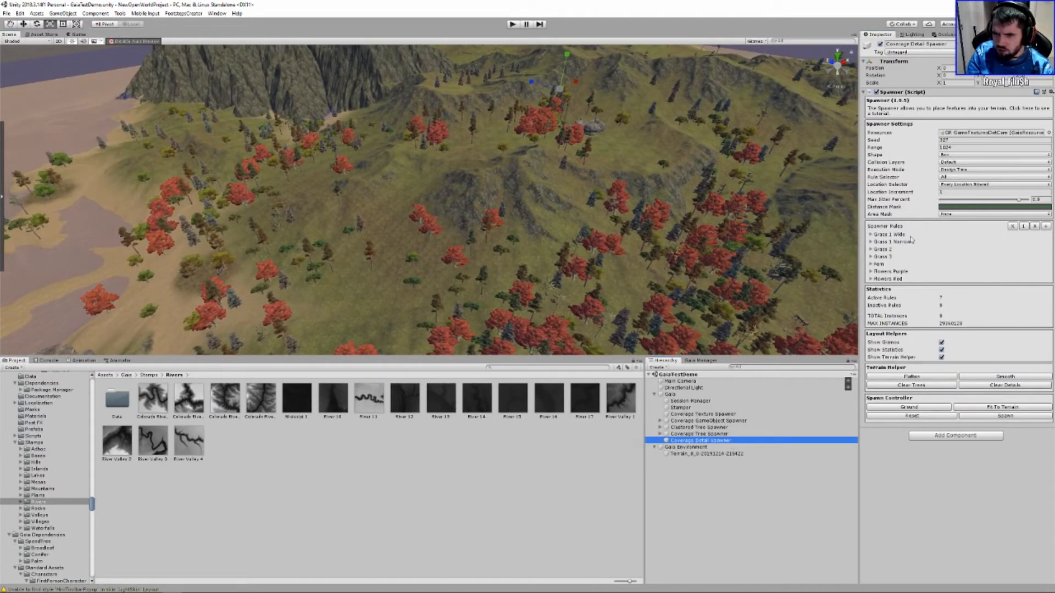
right_drag(673, 227, 696, 221)
scroll(696, 221, down, 2)
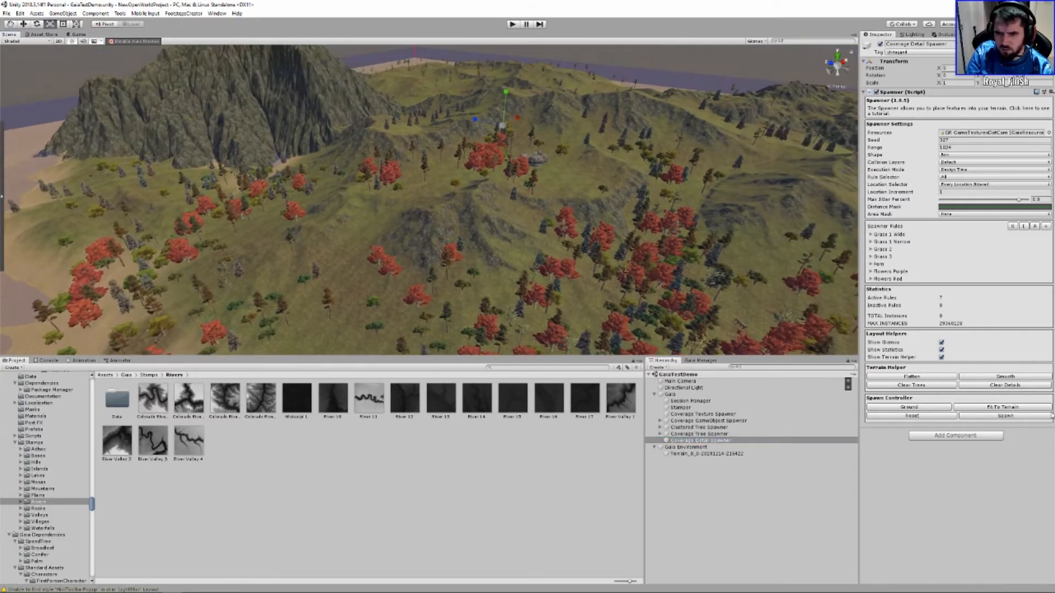
click(1009, 416)
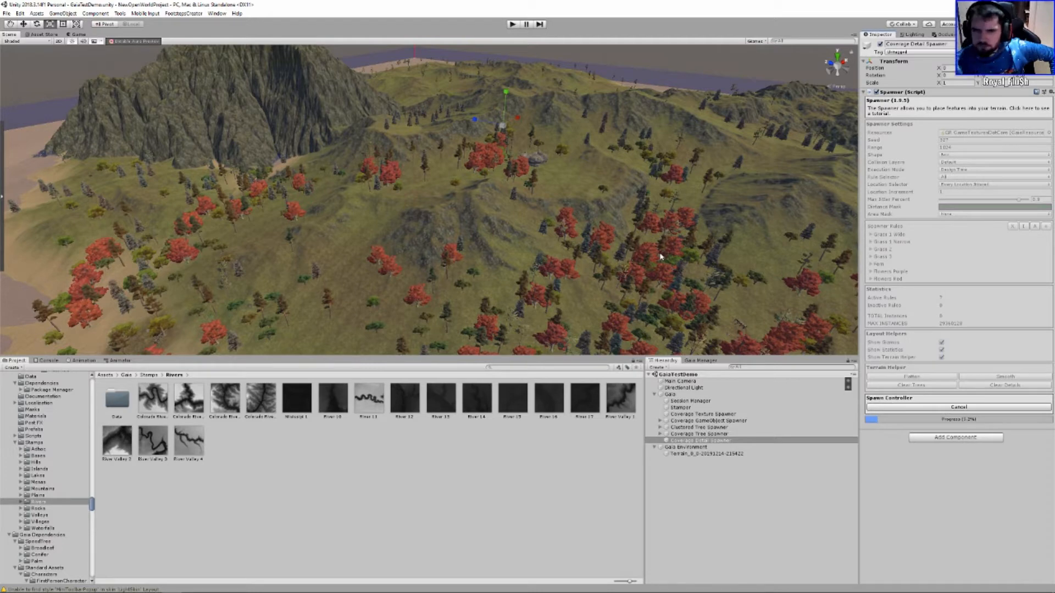
Survey the island's forests, shoreline, hills and spawned ground details in an enlarged scene view.
right_drag(592, 214, 502, 133)
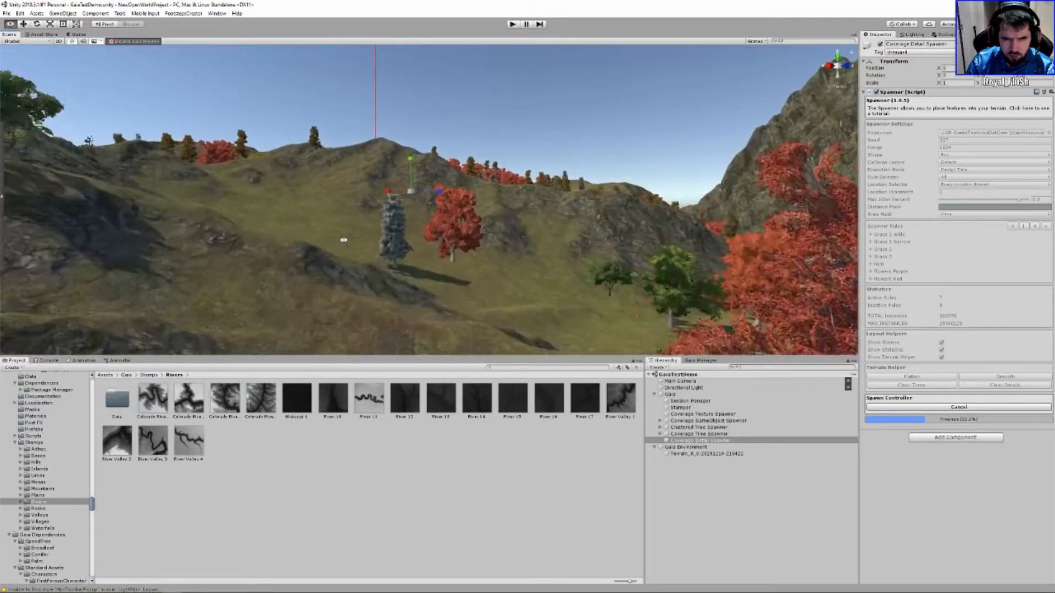
right_drag(343, 240, 259, 237)
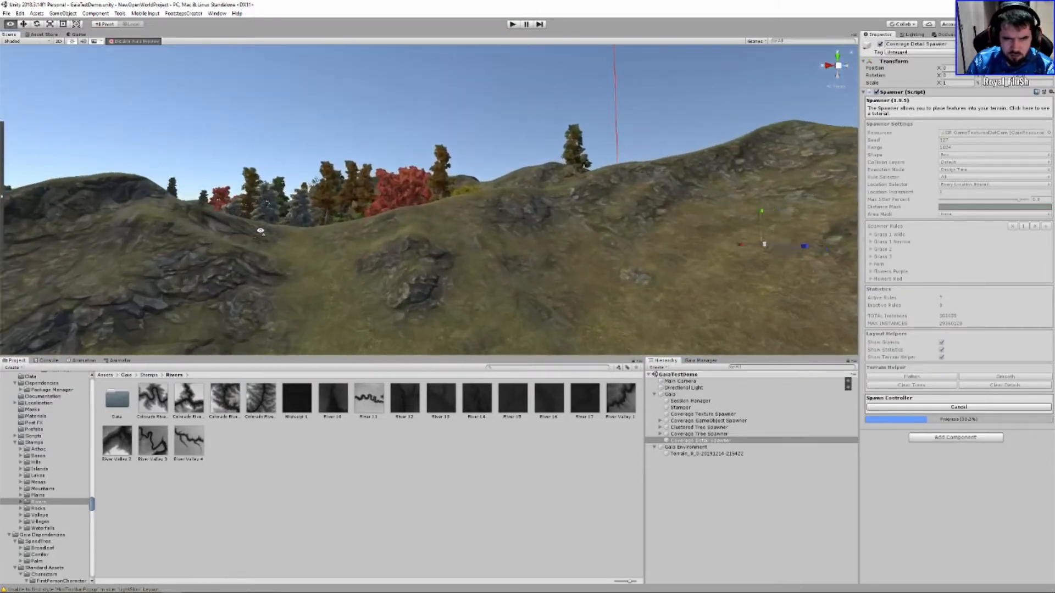
right_drag(291, 234, 404, 255)
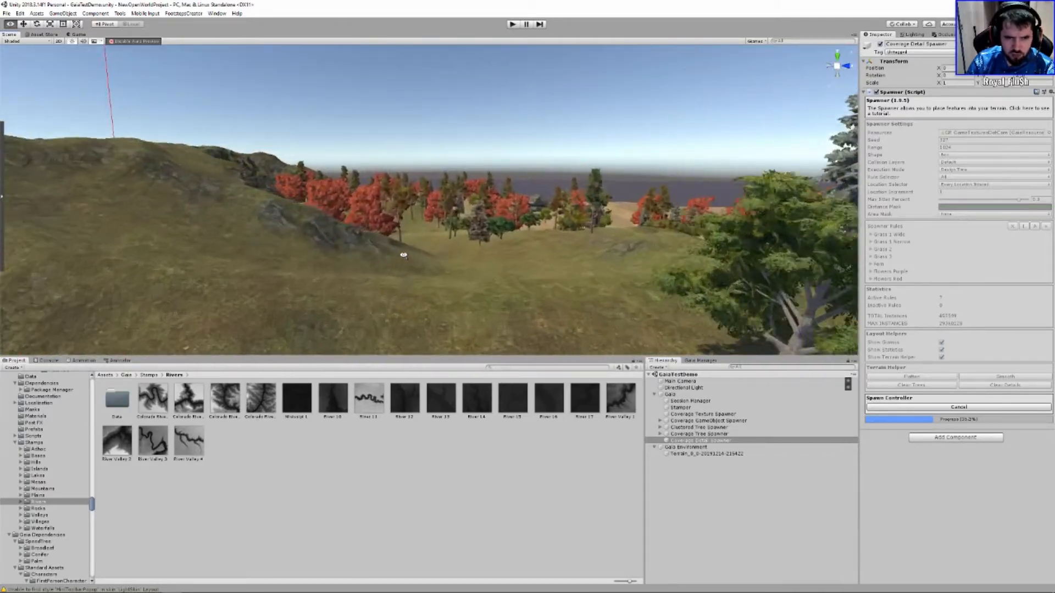
right_drag(489, 257, 2, 214)
right_drag(487, 277, 409, 228)
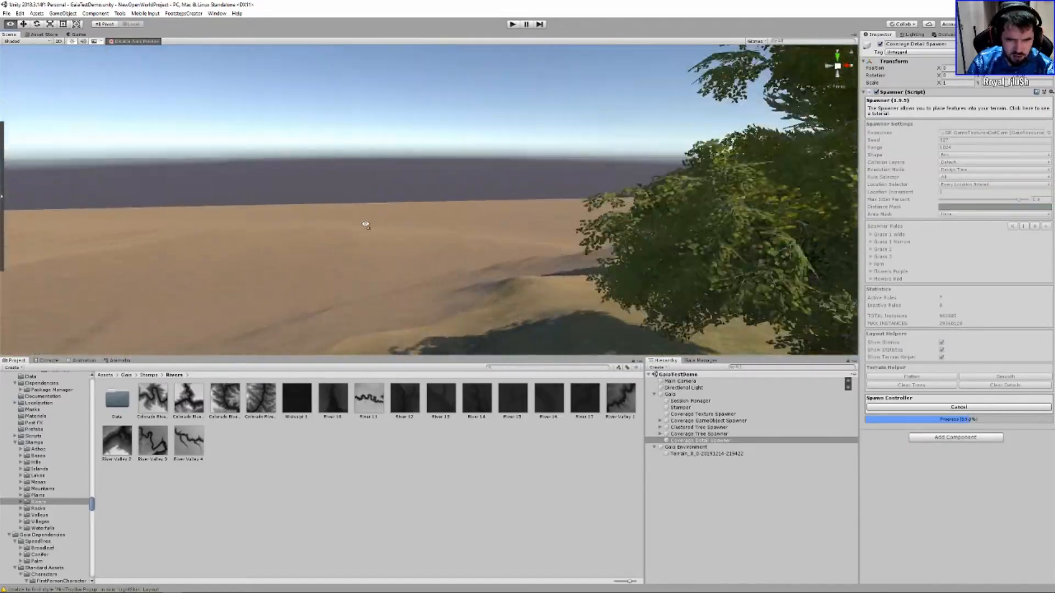
right_drag(366, 225, 510, 221)
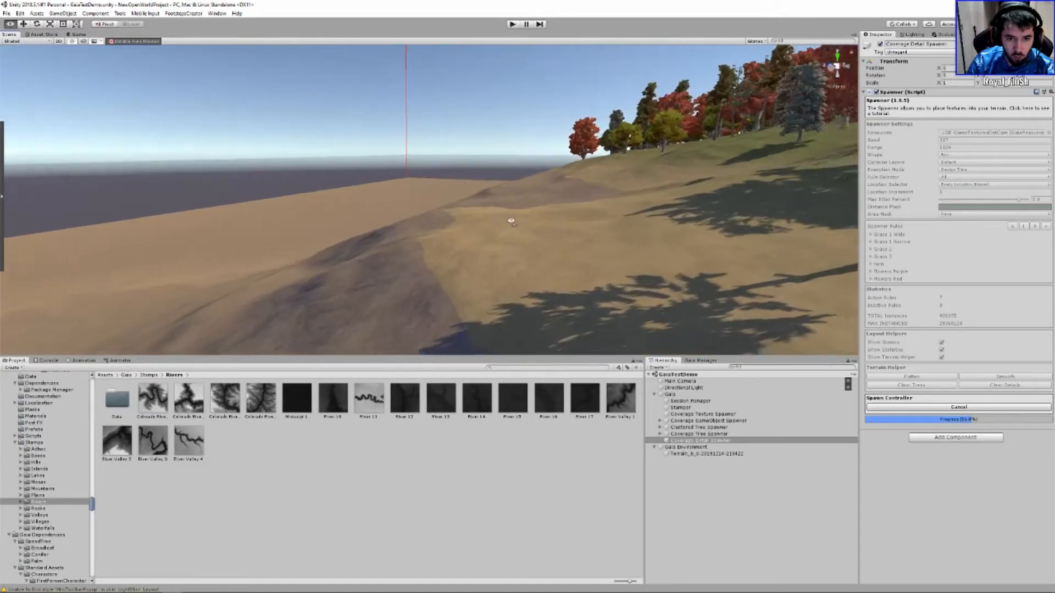
mouse_move(663, 202)
right_down()
mouse_move(746, 196)
mouse_move(652, 224)
mouse_move(660, 221)
right_up()
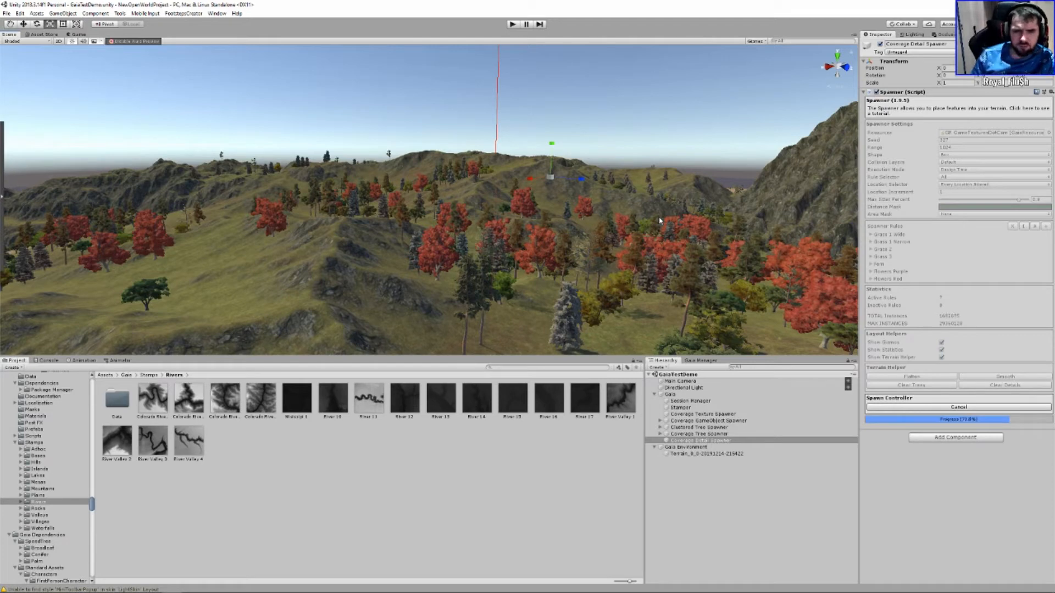
drag(473, 358, 490, 485)
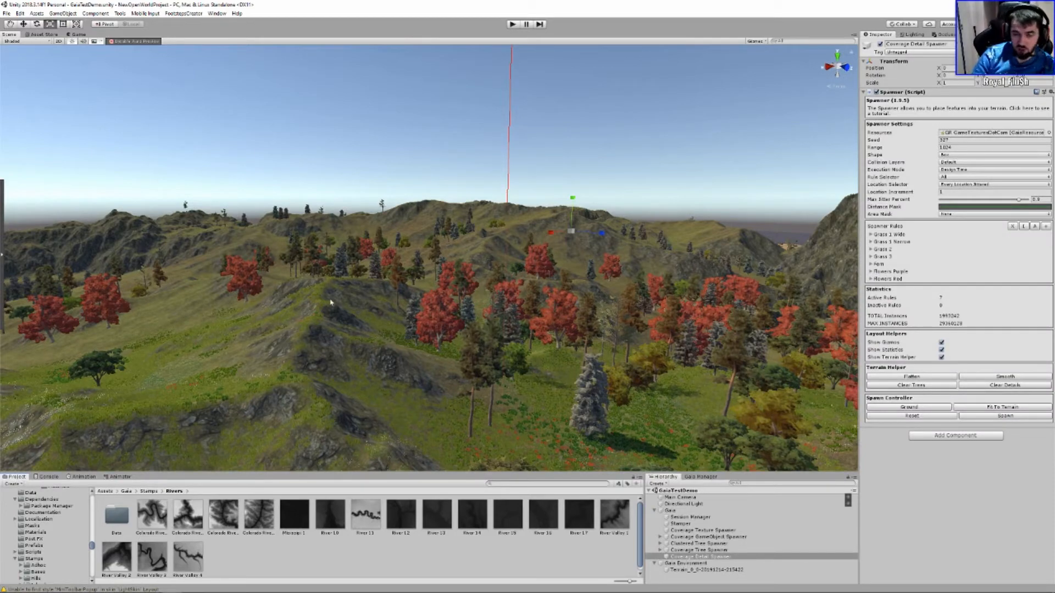
key(w)
mouse_move(417, 312)
right_down()
mouse_move(525, 335)
mouse_move(541, 324)
mouse_move(478, 292)
mouse_move(377, 286)
mouse_move(456, 296)
mouse_move(414, 309)
mouse_move(331, 278)
mouse_move(508, 285)
mouse_move(463, 276)
mouse_move(437, 297)
mouse_move(407, 298)
mouse_move(416, 315)
right_up()
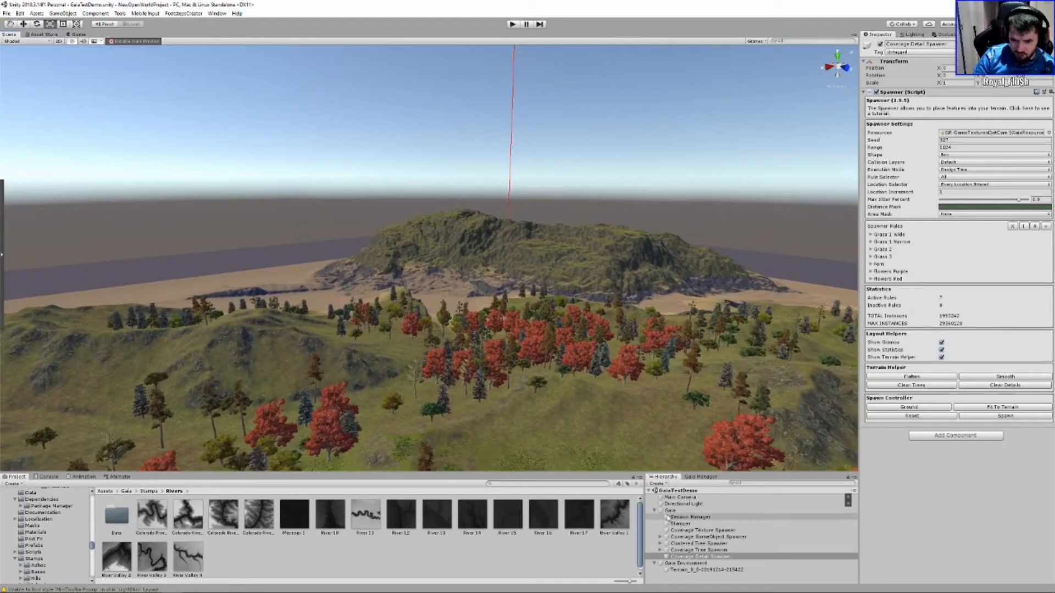
Collapse the Gaia group and create Gaia's player, post effects, screenshotter, skies, water and wind, accepting the Ambient Skies samples.
click(655, 511)
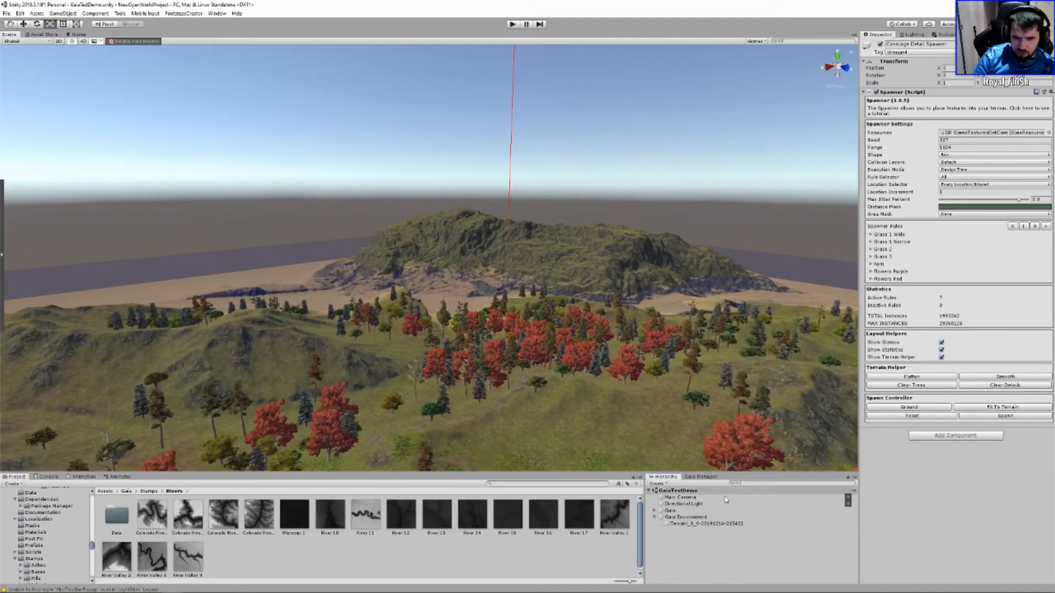
click(701, 477)
drag(731, 472, 726, 265)
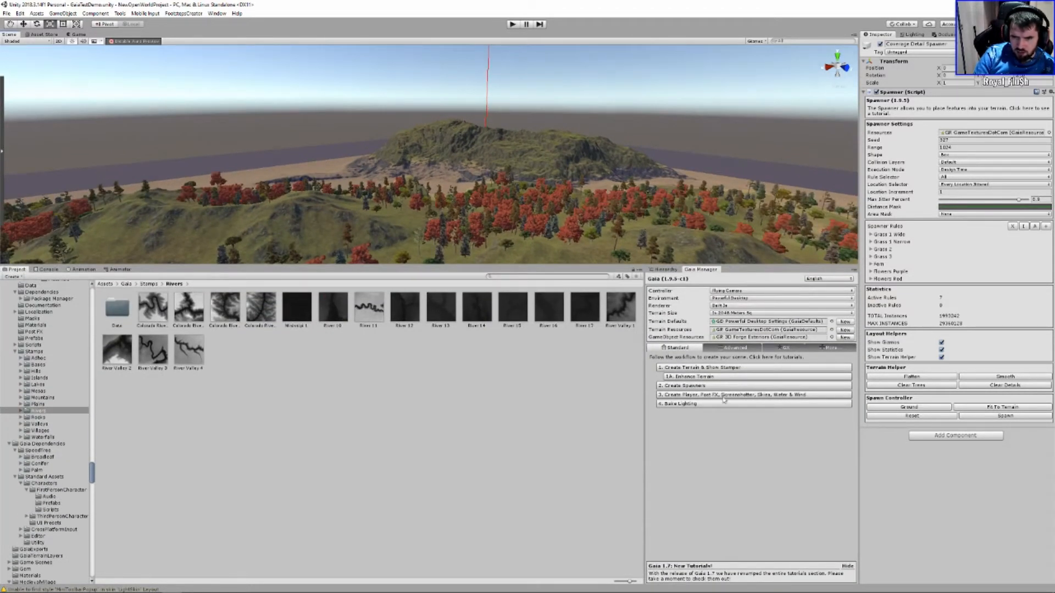
click(754, 395)
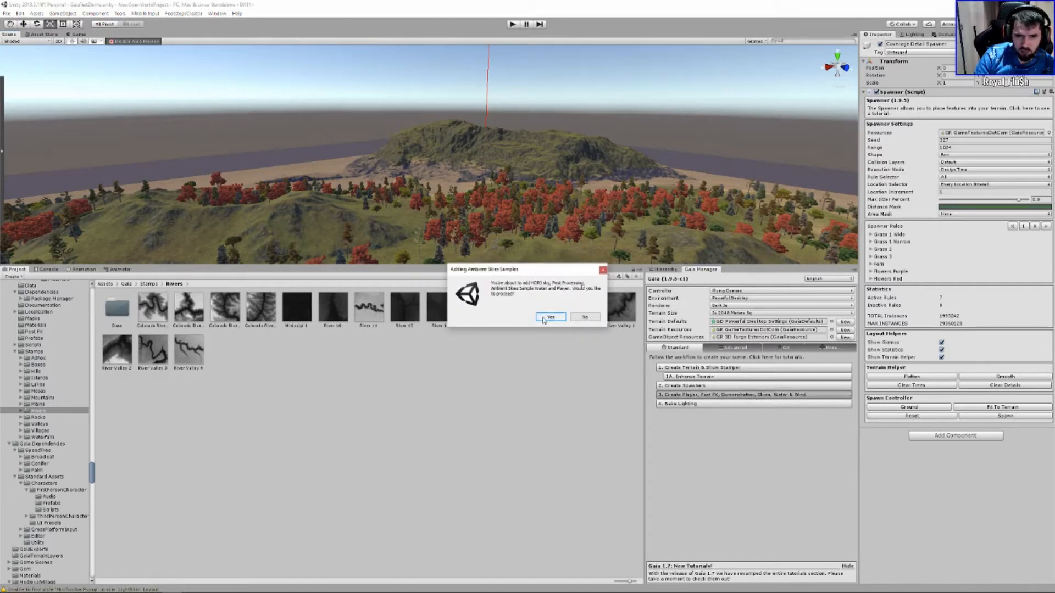
click(549, 318)
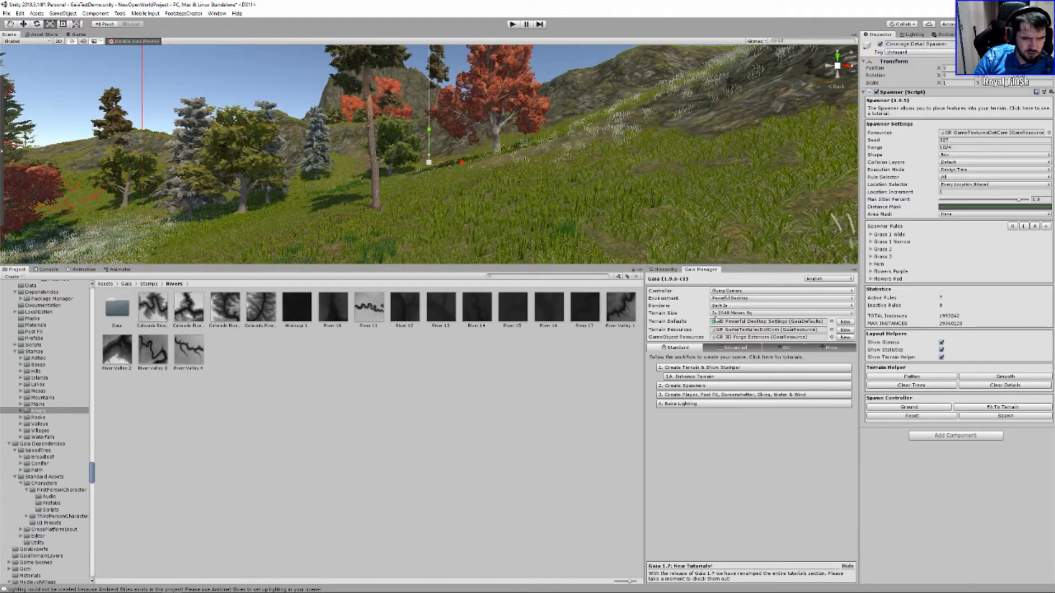
Enlarge the scene view and inspect the surrounding water and the new Screen Shotter and Ambient Water Samples objects.
drag(727, 265, 726, 422)
right_drag(494, 282, 708, 341)
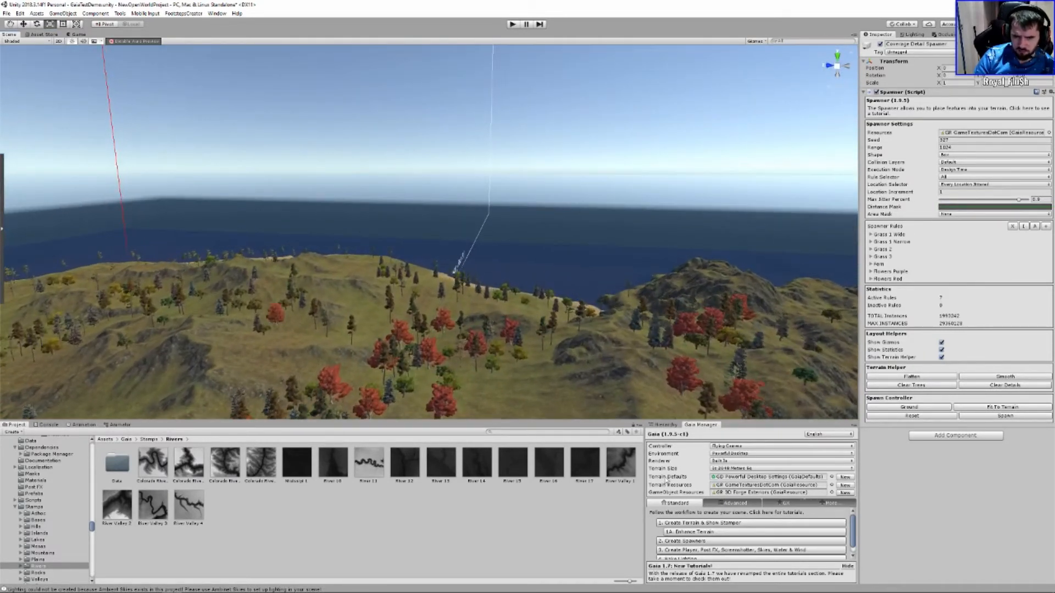
click(669, 427)
click(689, 478)
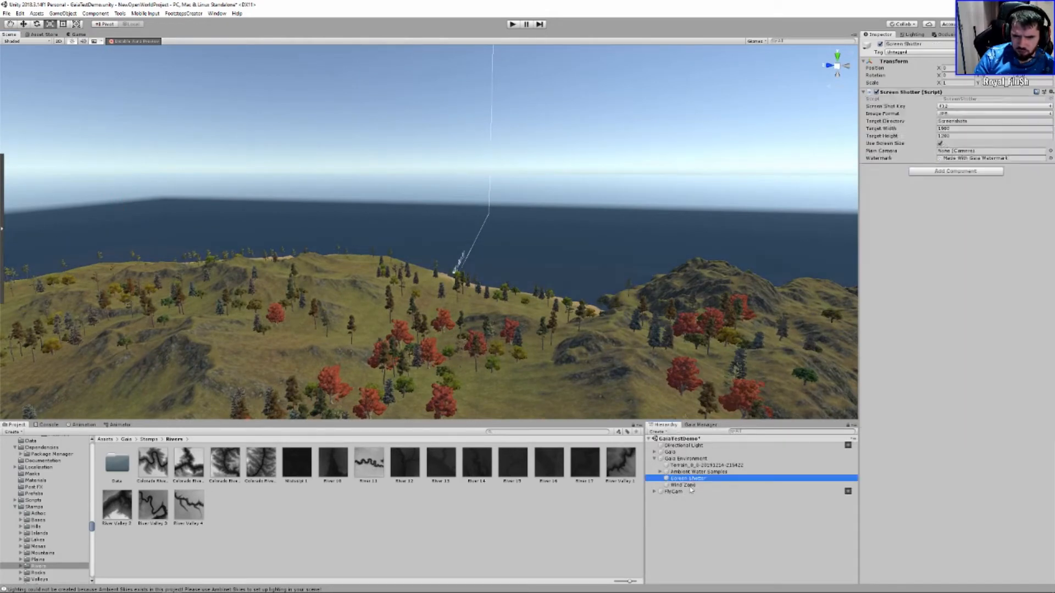
click(673, 472)
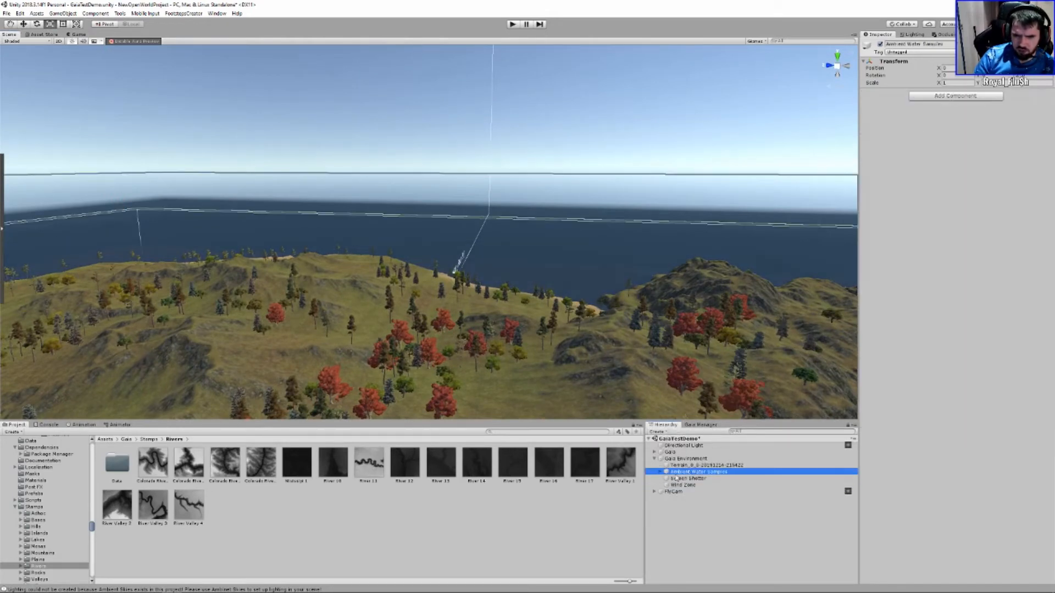
Open the Dogmatic extension's actions in the Gaia Manager and review its river and underwater options.
click(701, 426)
drag(733, 422, 725, 363)
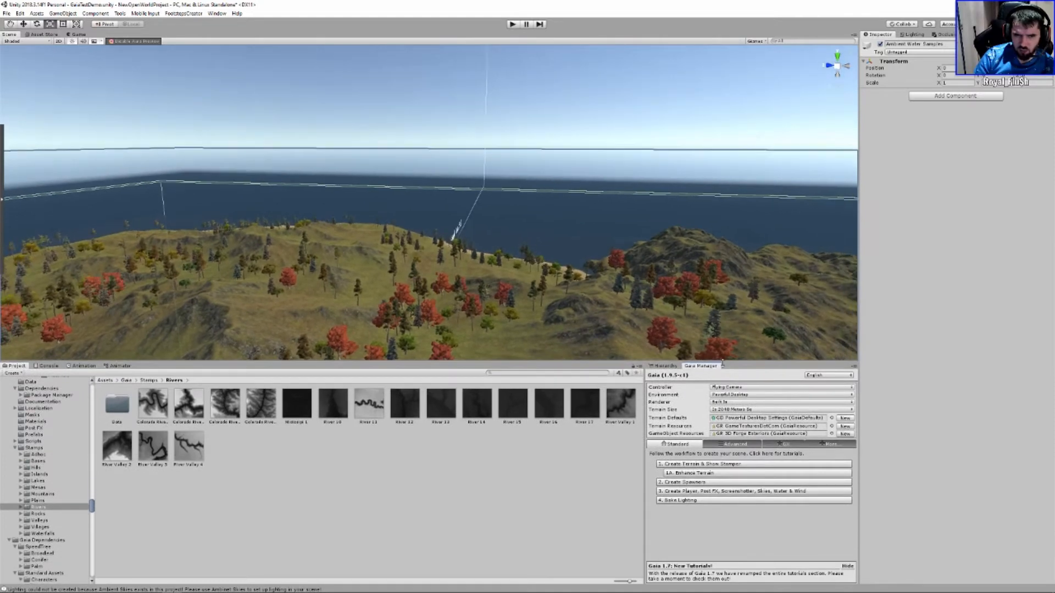
right_drag(599, 316, 716, 337)
key(w)
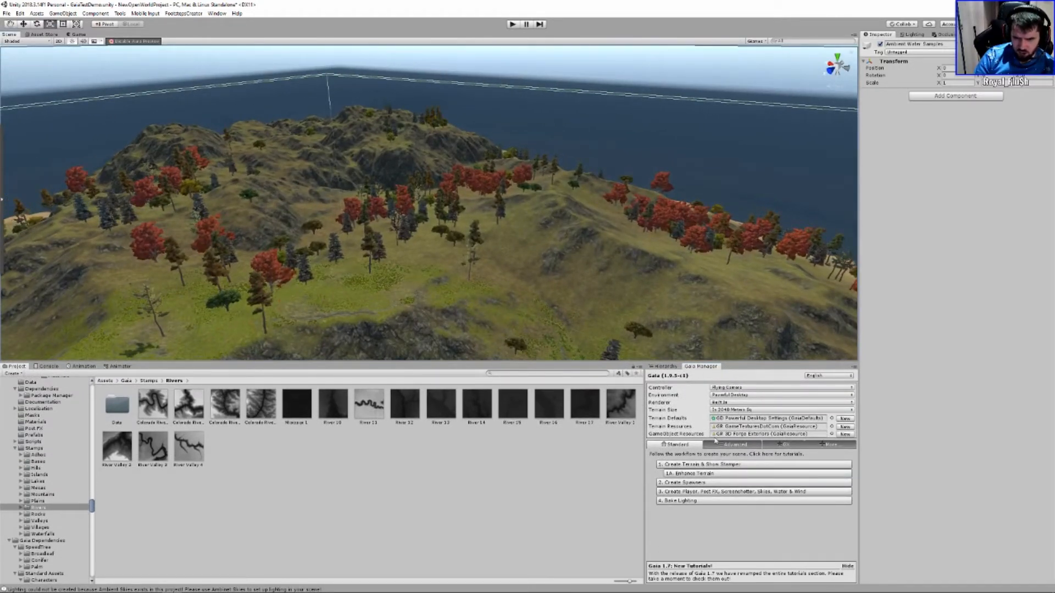
click(791, 445)
click(658, 489)
click(662, 497)
scroll(716, 501, down, 2)
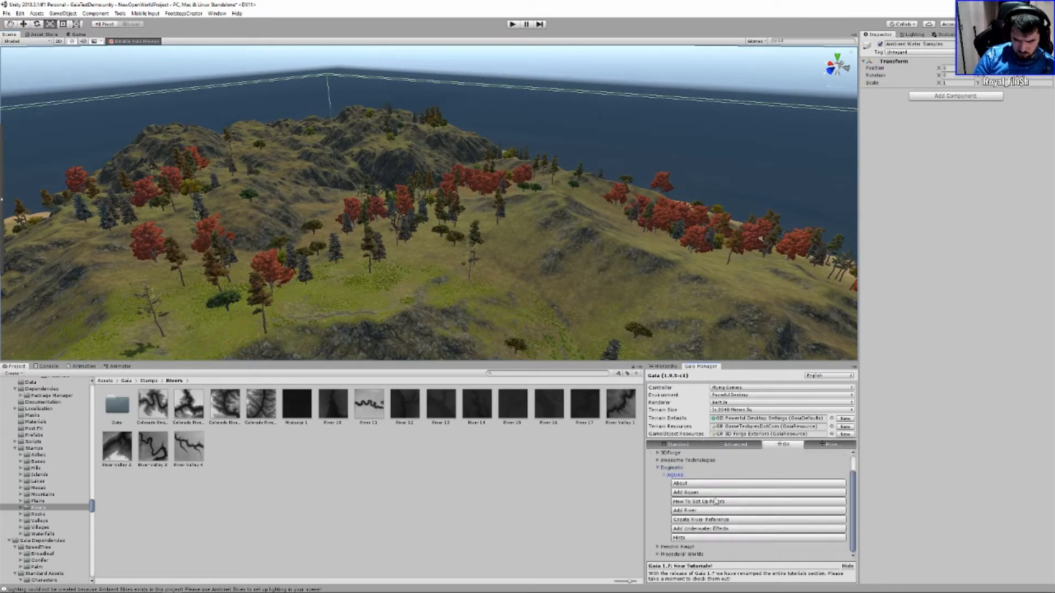
Delete the Ambient Water Samples object from the Gaia Environment group.
click(663, 366)
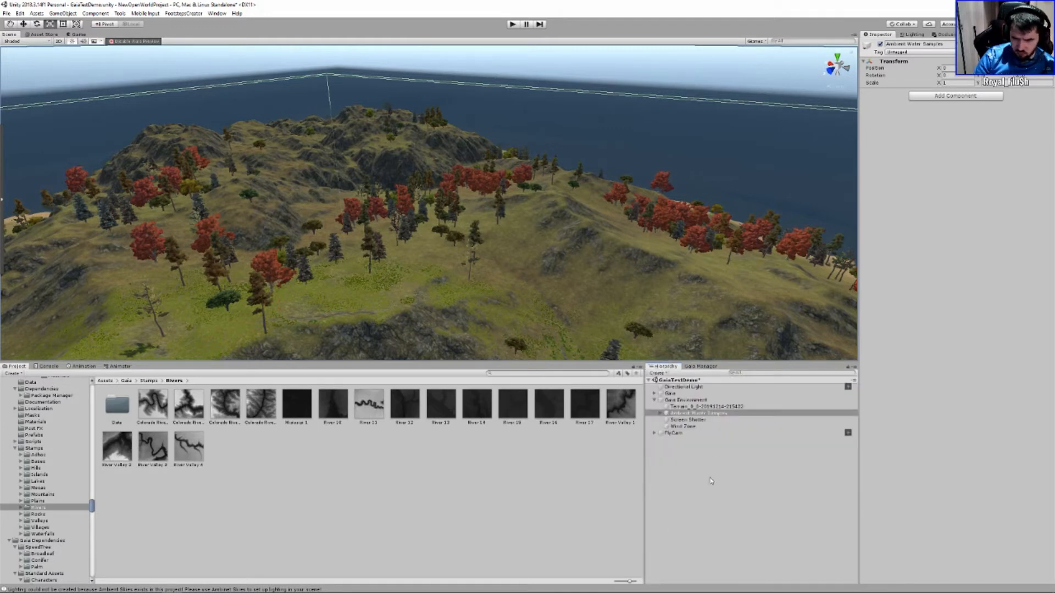
click(654, 393)
click(654, 393)
click(684, 413)
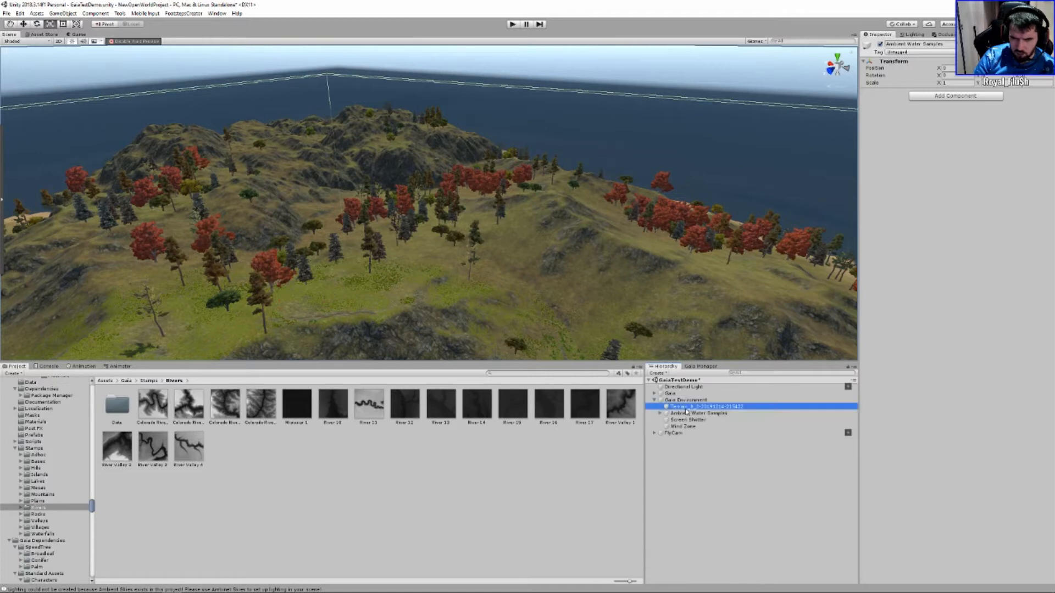
key(Delete)
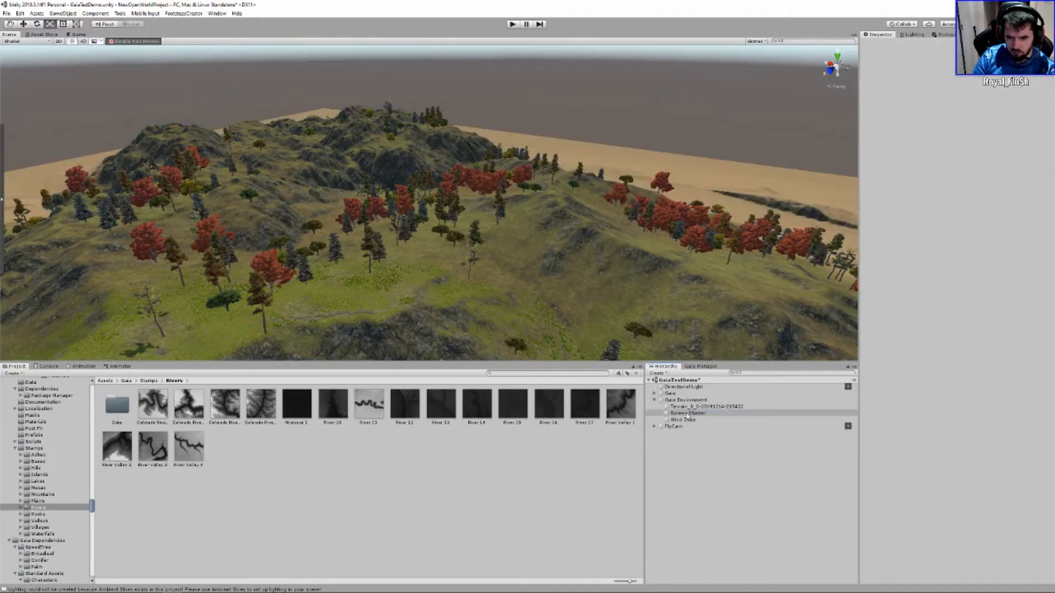
Add AQUAS water to the scene through the Gaia Manager's Dogmatic extension and return to the object hierarchy.
click(703, 367)
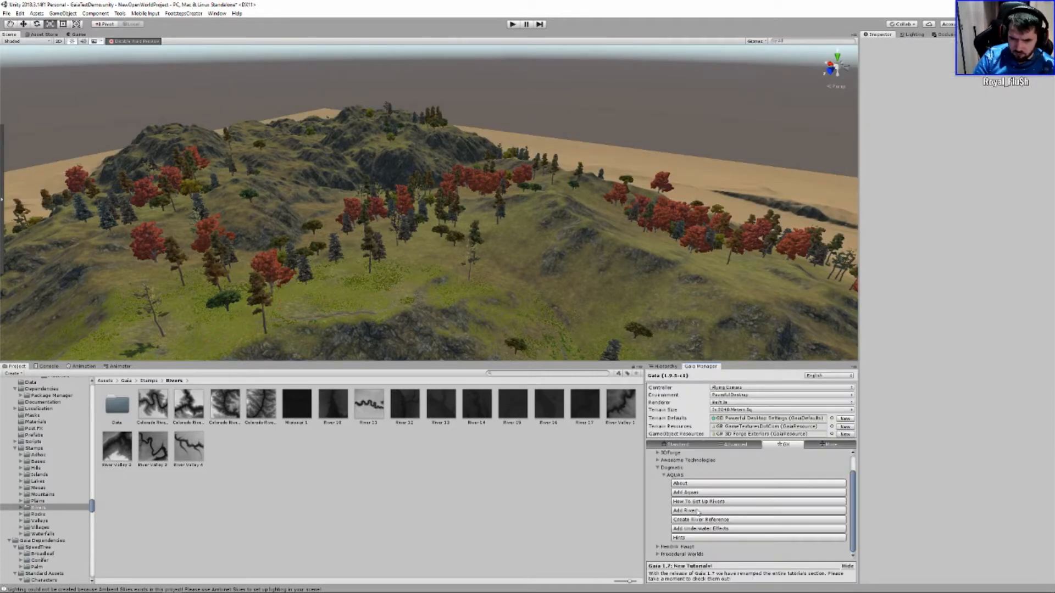
click(703, 494)
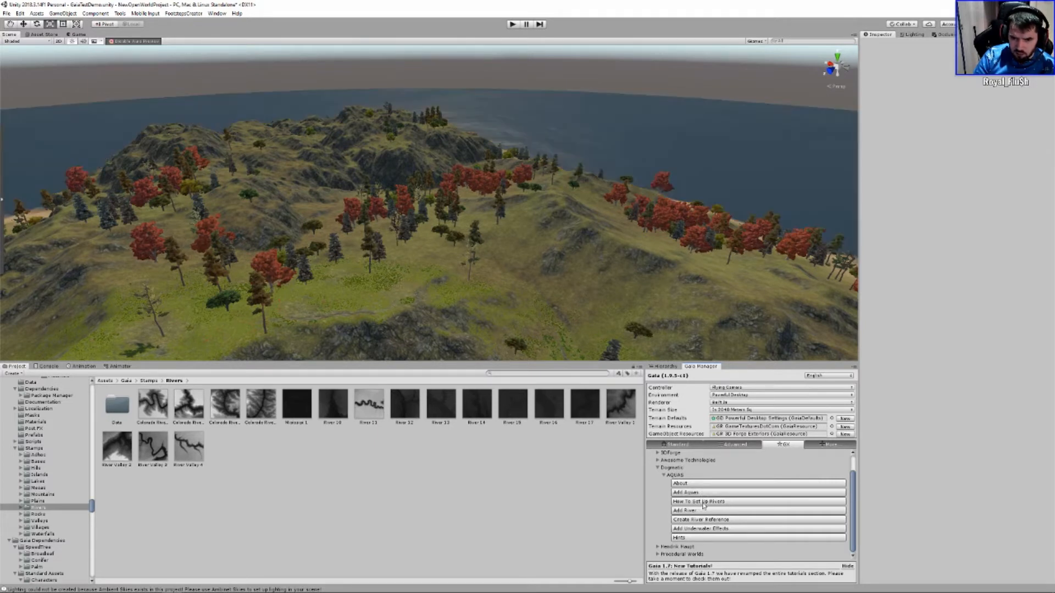
click(667, 366)
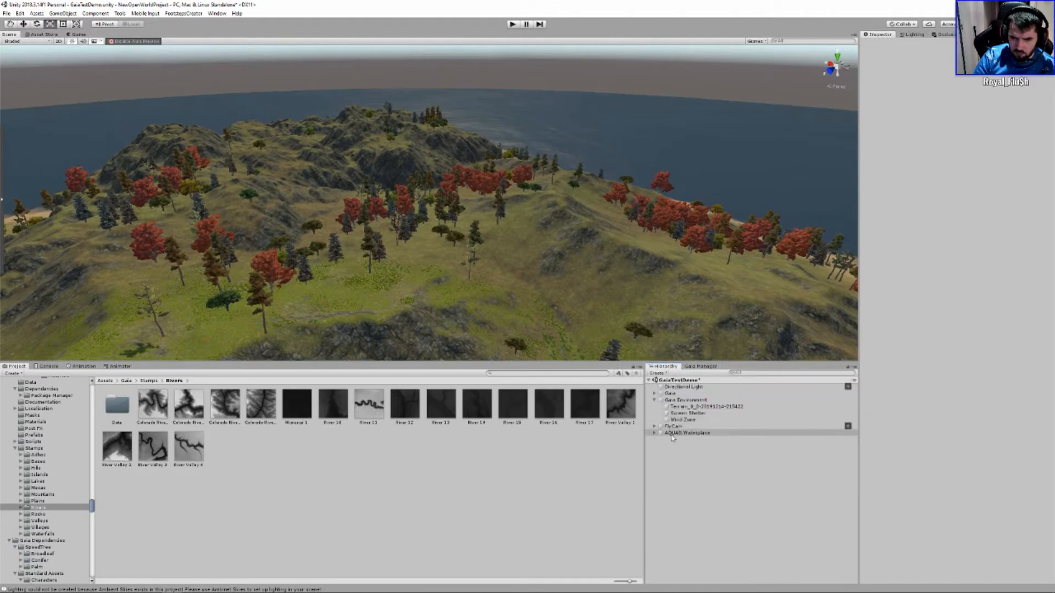
Expand the AQUAS Waterplane object and enlarge its X and Z scale tenfold.
click(654, 434)
click(691, 434)
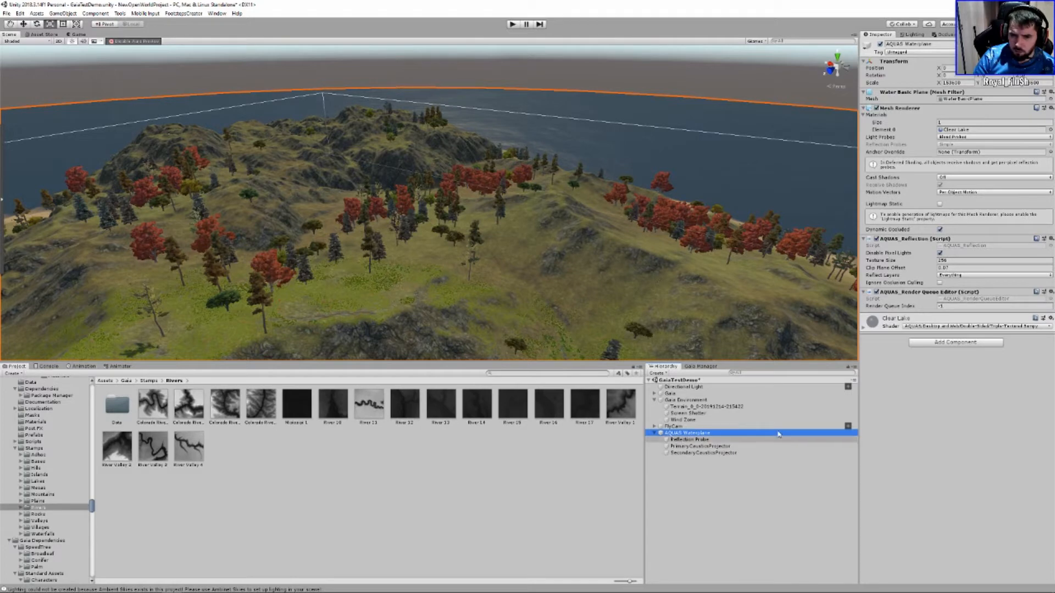
click(965, 83)
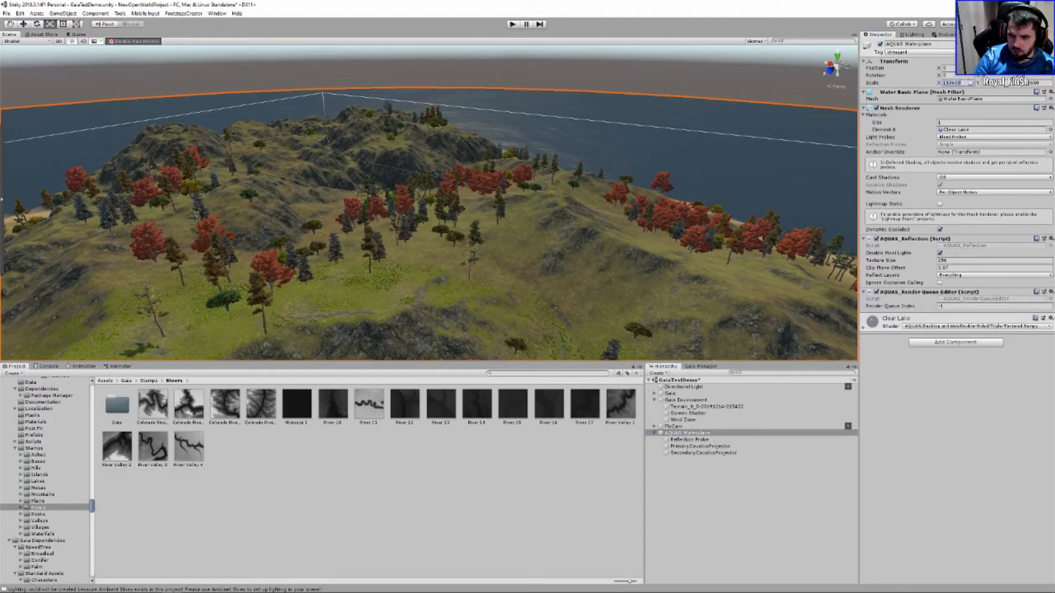
text(00)
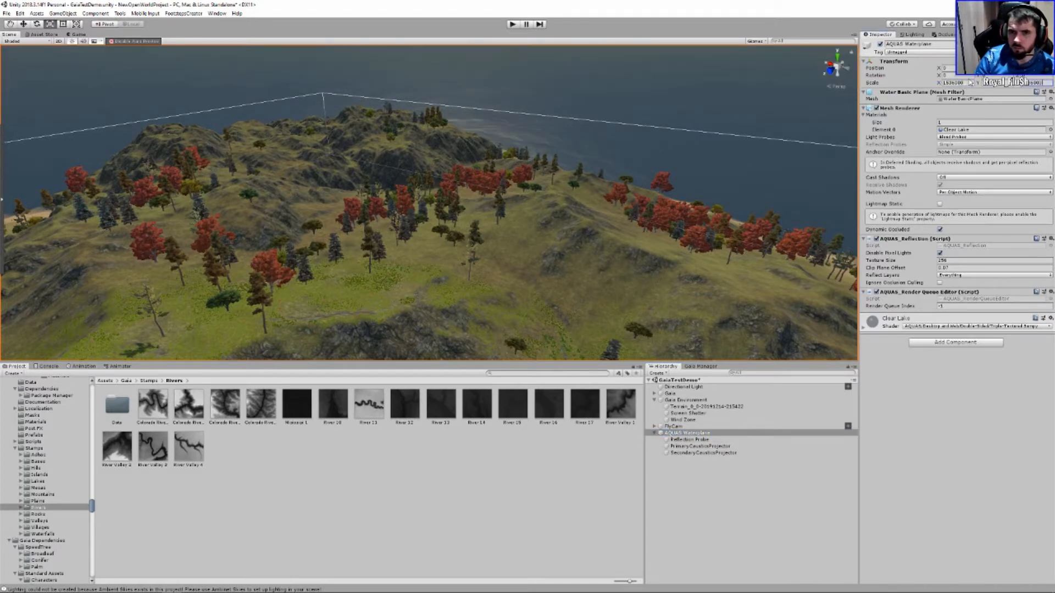
Examine the shoreline water, FlyCam's components, and the Gaia Manager's standard, advanced and extension options.
right_drag(439, 286, 567, 247)
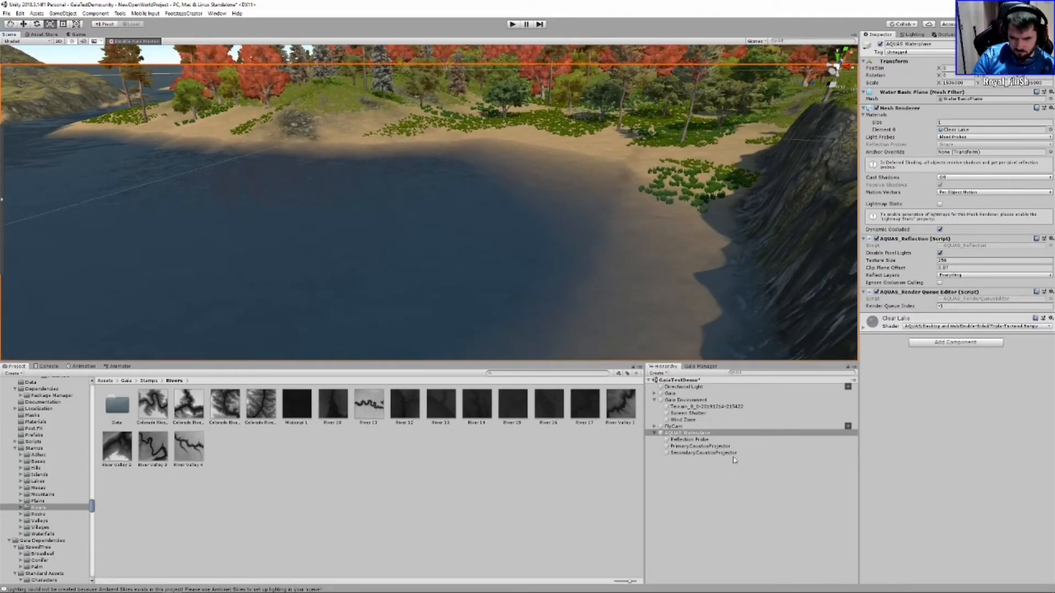
click(709, 427)
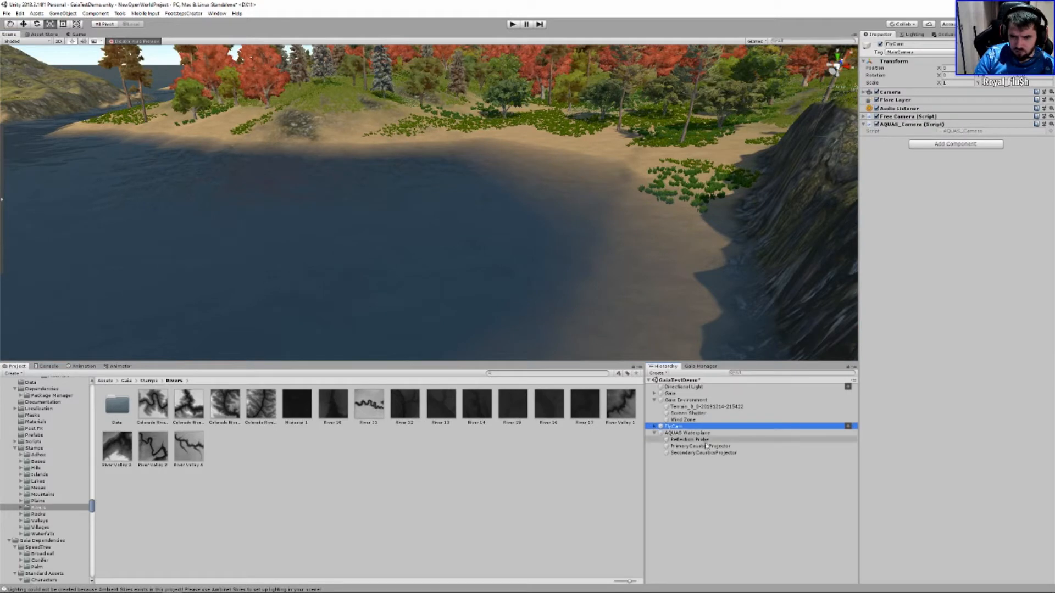
click(705, 366)
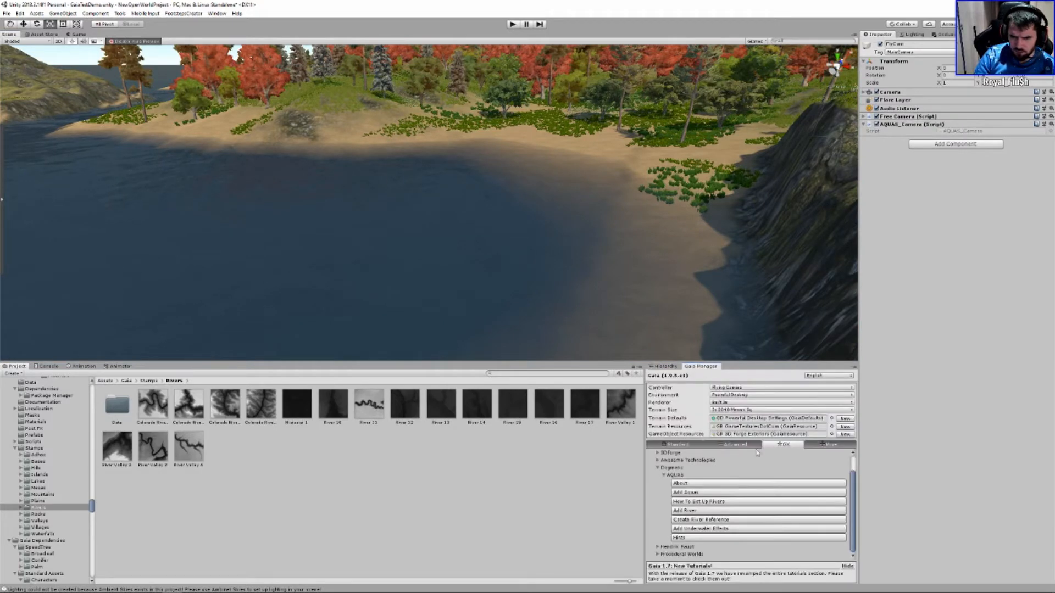
click(665, 476)
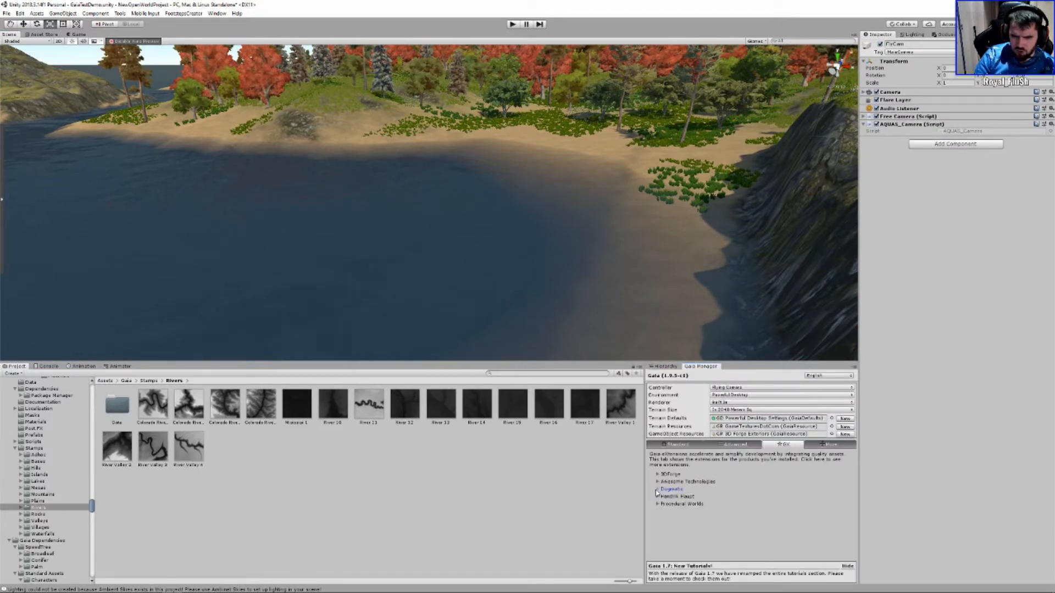
click(677, 444)
right_drag(522, 221, 627, 195)
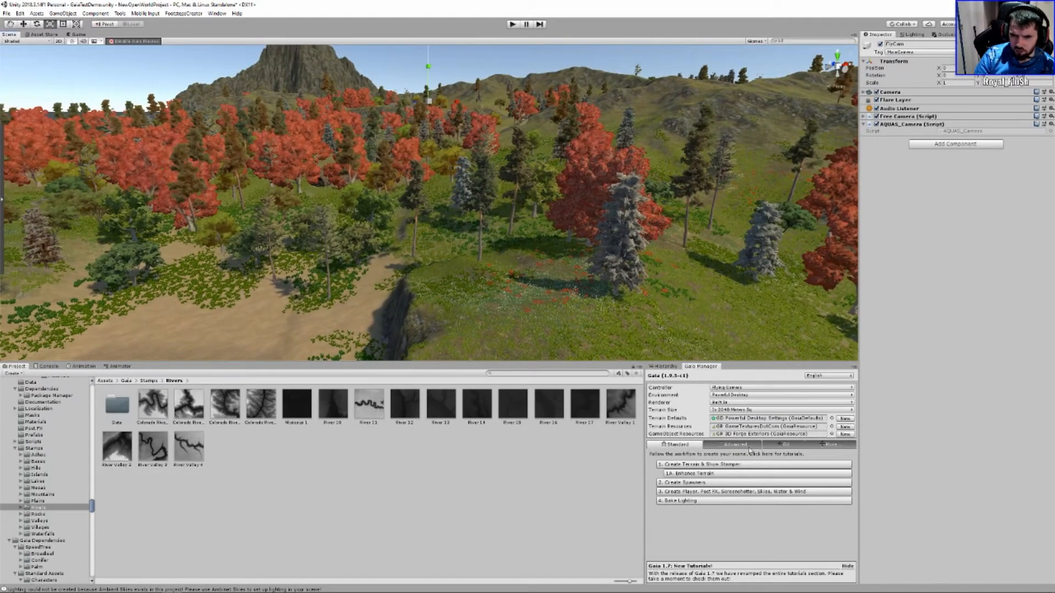
click(716, 445)
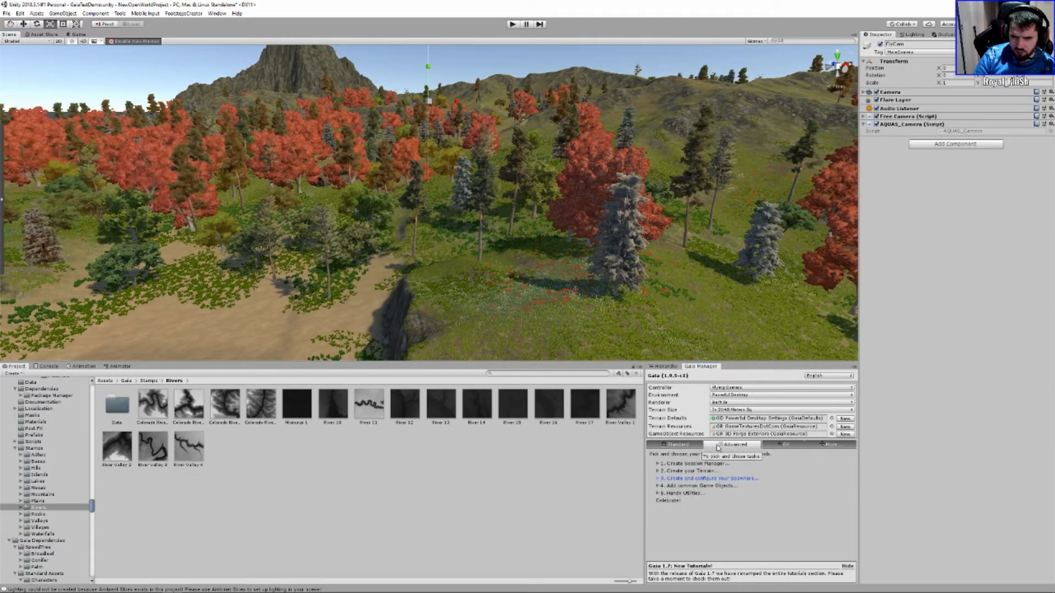
click(785, 445)
Open the Ambient Skies window from the Procedural Worlds tools and accept the new scene notice.
click(212, 13)
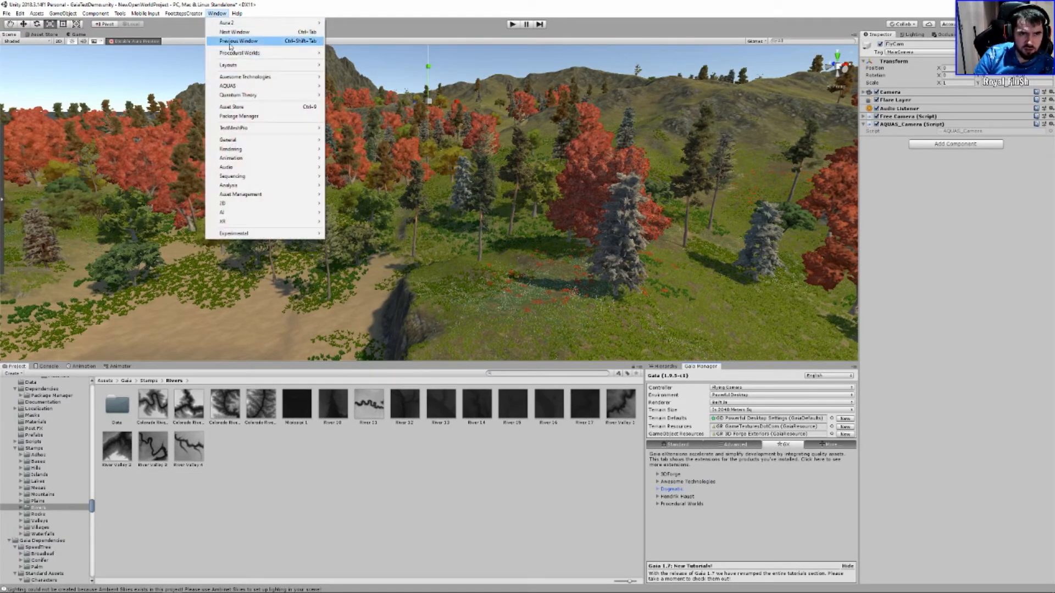
mouse_move(237, 53)
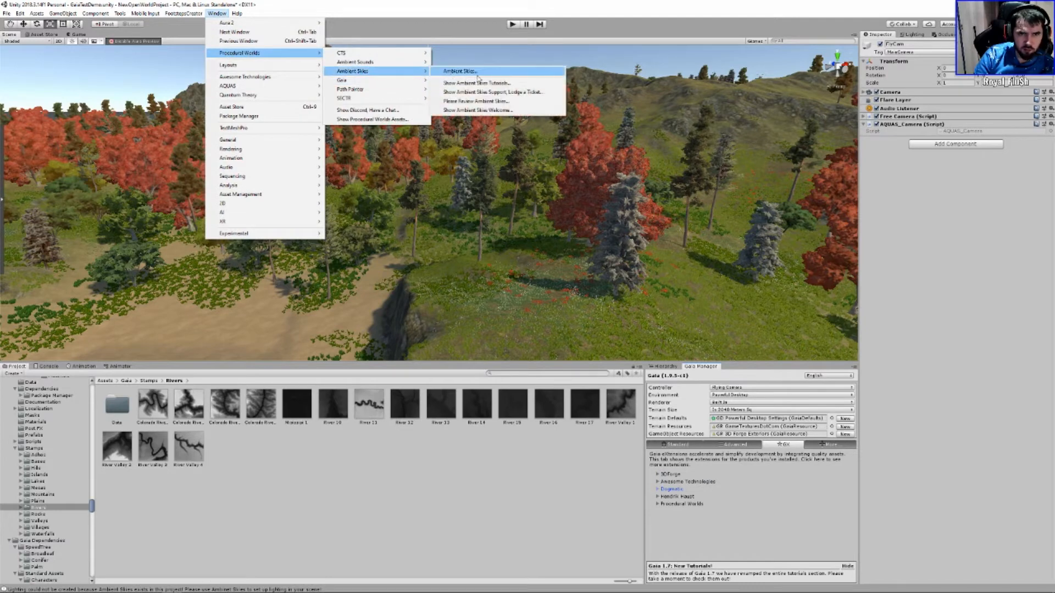
mouse_move(391, 77)
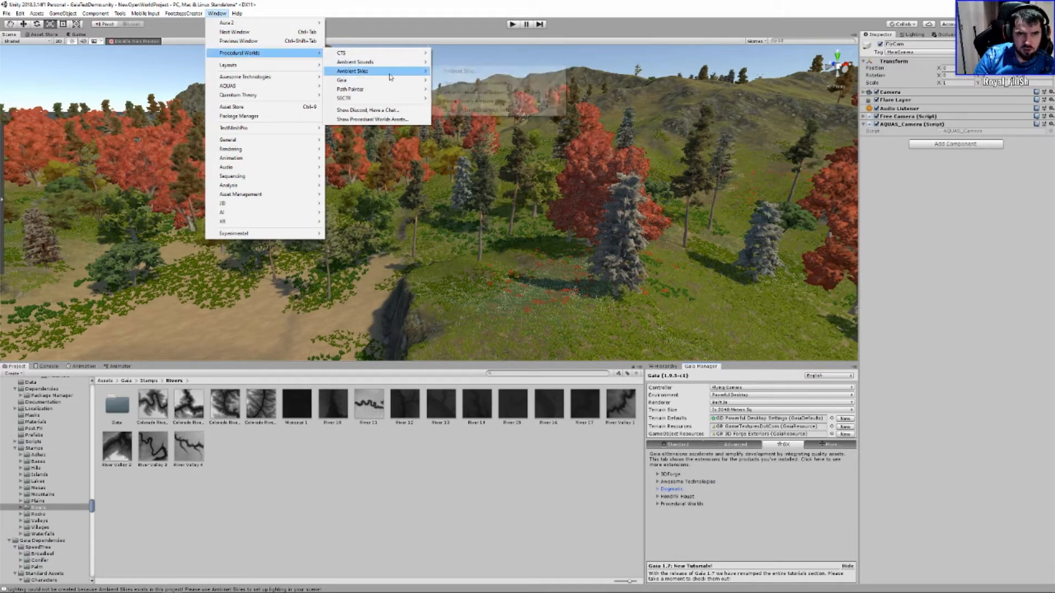
click(464, 71)
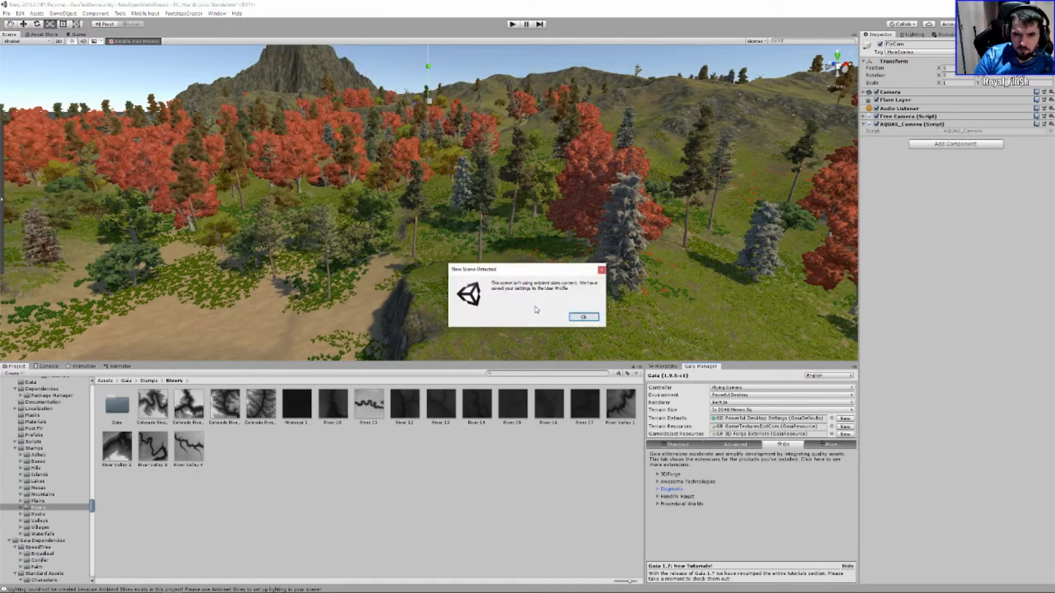
click(583, 317)
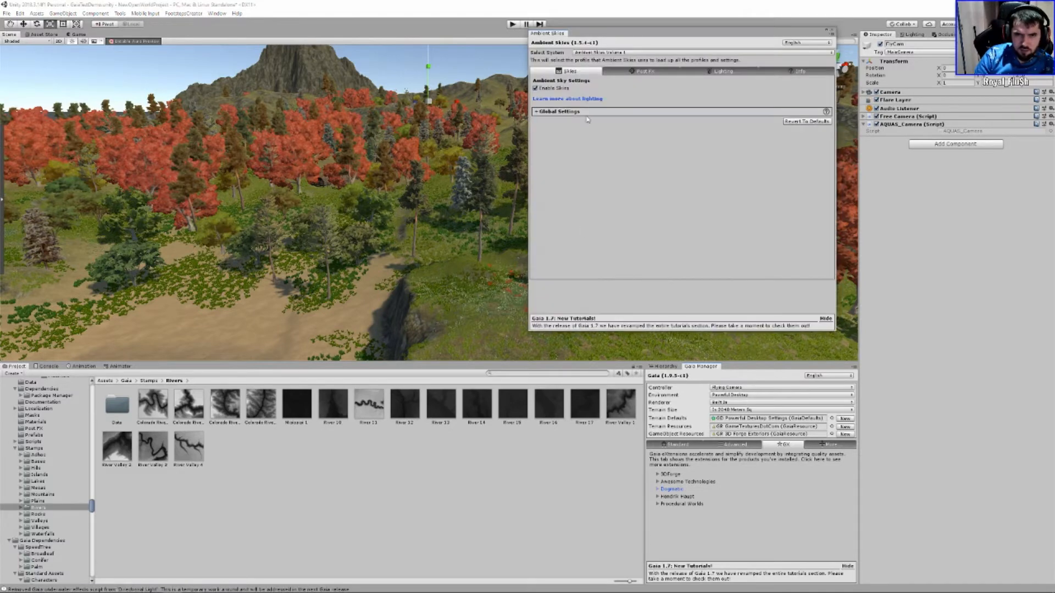
Expand the Ambient Skies global settings and enable post processing for the scene.
click(564, 114)
click(621, 122)
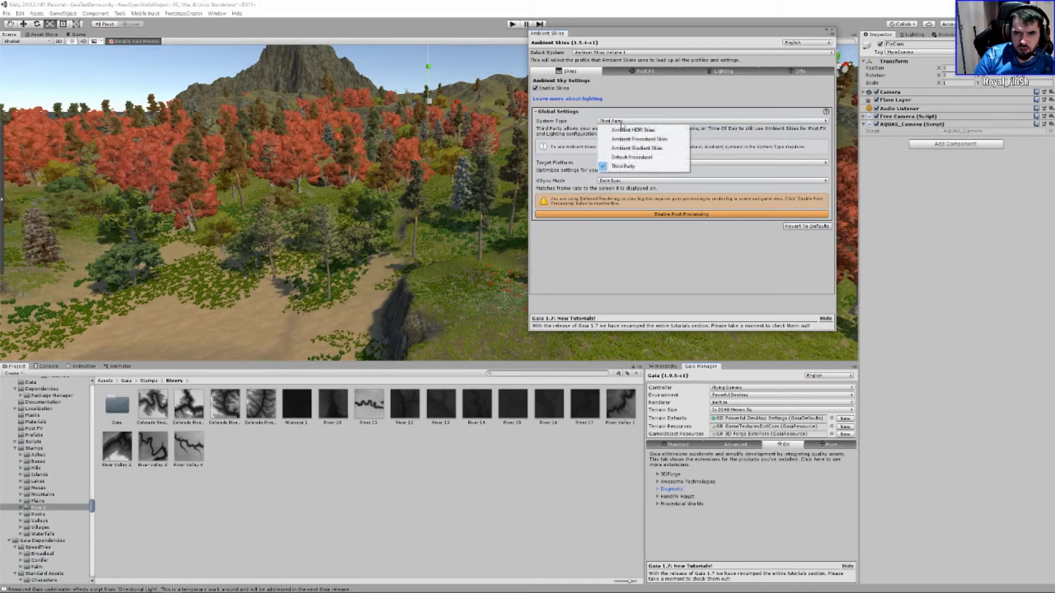
click(652, 114)
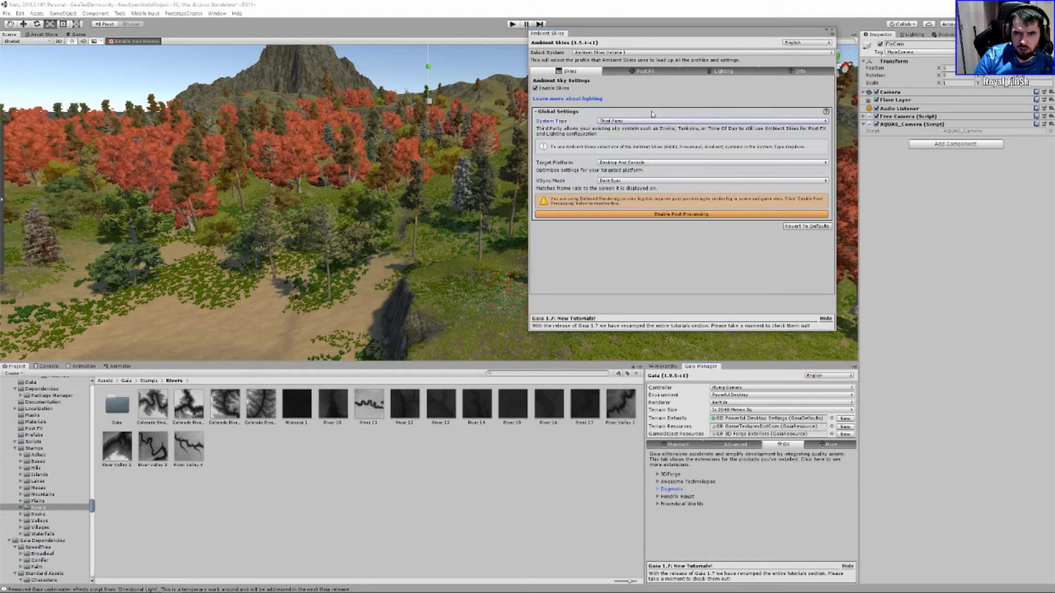
click(681, 214)
right_drag(659, 190, 463, 179)
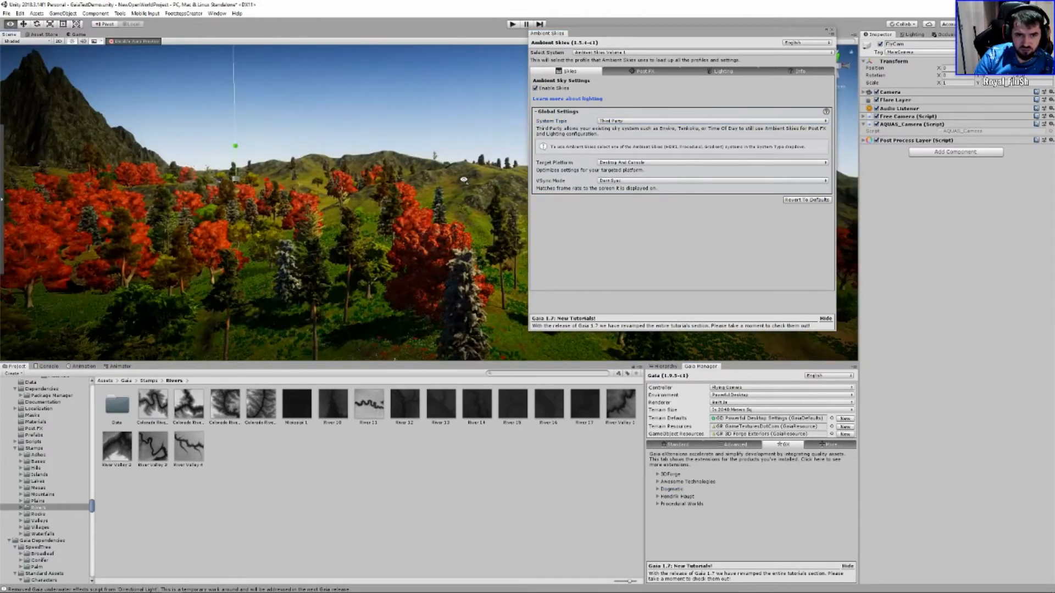
Set the Ambient Skies system type to Ambient HDRI Skies and view the resulting sky.
click(618, 121)
click(631, 131)
right_drag(363, 157, 304, 168)
Expand the main and profile settings for Ambient Skies post processing and review them.
click(643, 72)
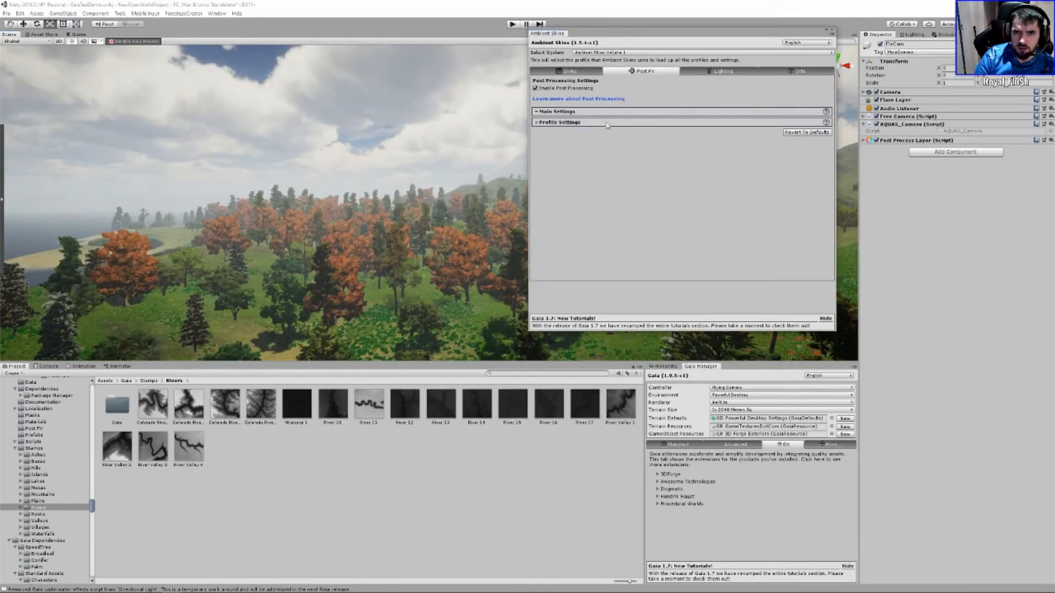
click(553, 112)
click(557, 157)
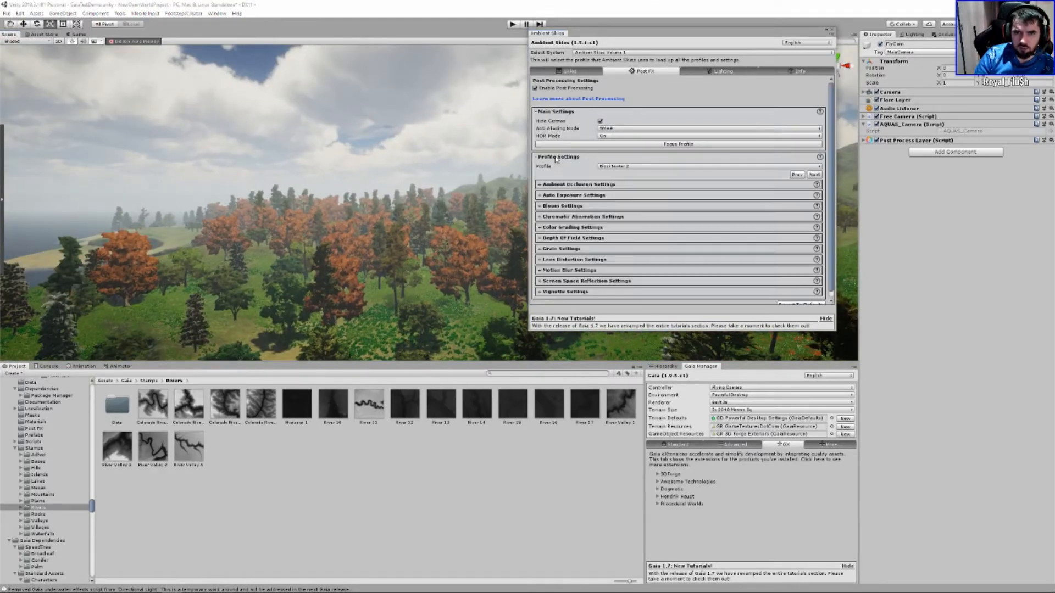
click(568, 72)
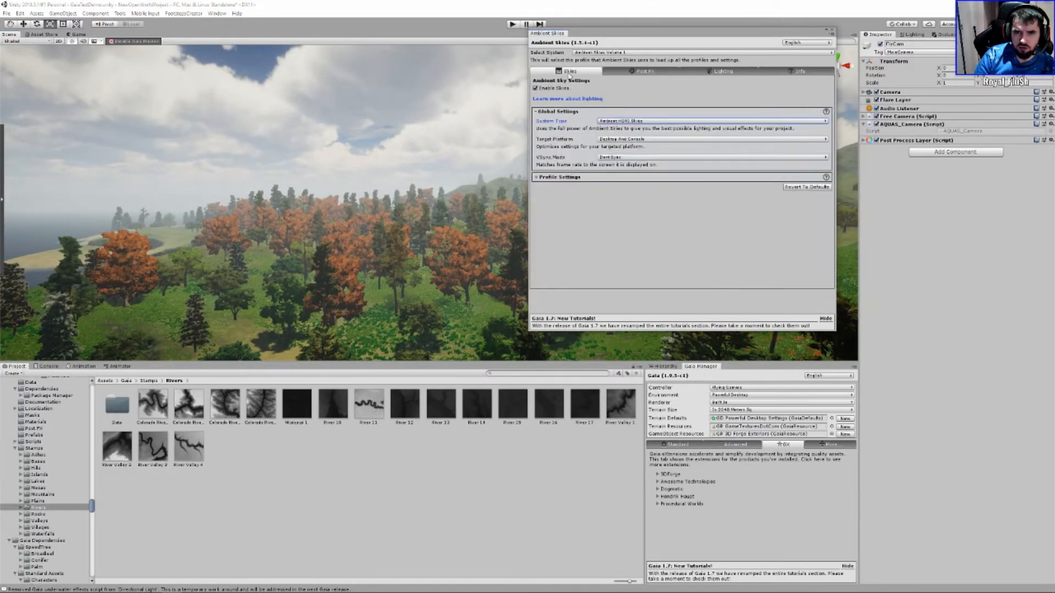
click(639, 72)
Try the High Fantasy, Potter Green, Soft Warm and Greyscaled Low Contrast post-processing profiles, and restore BlockBuster 2.
click(622, 167)
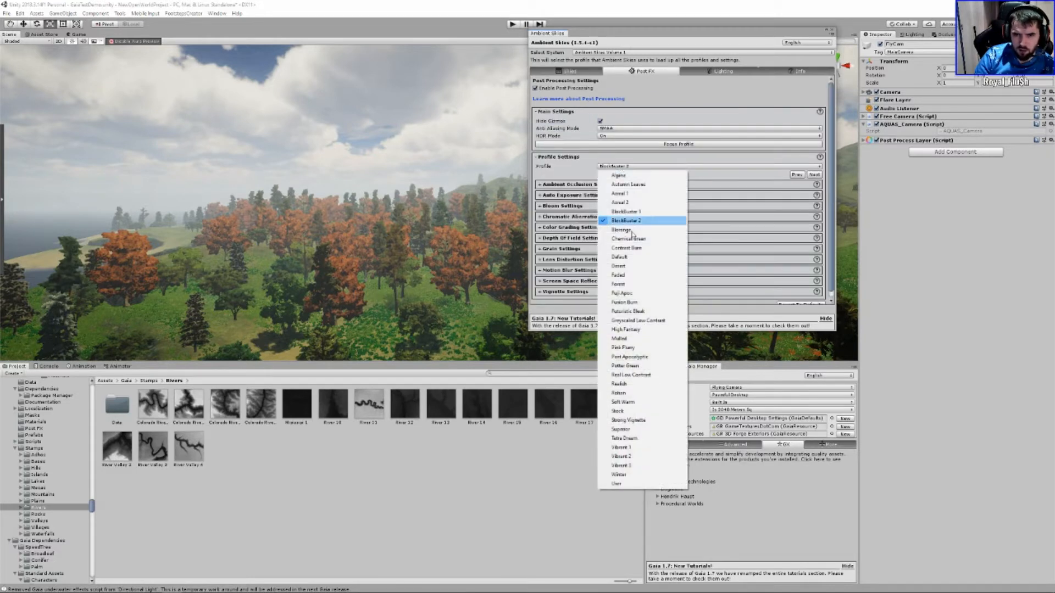
click(644, 332)
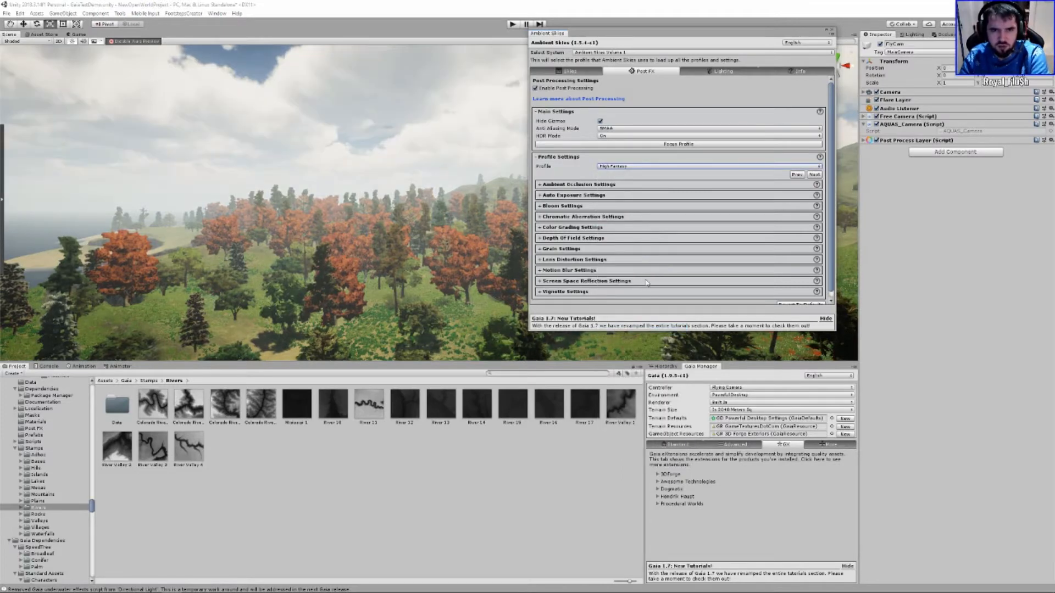
click(615, 167)
click(626, 365)
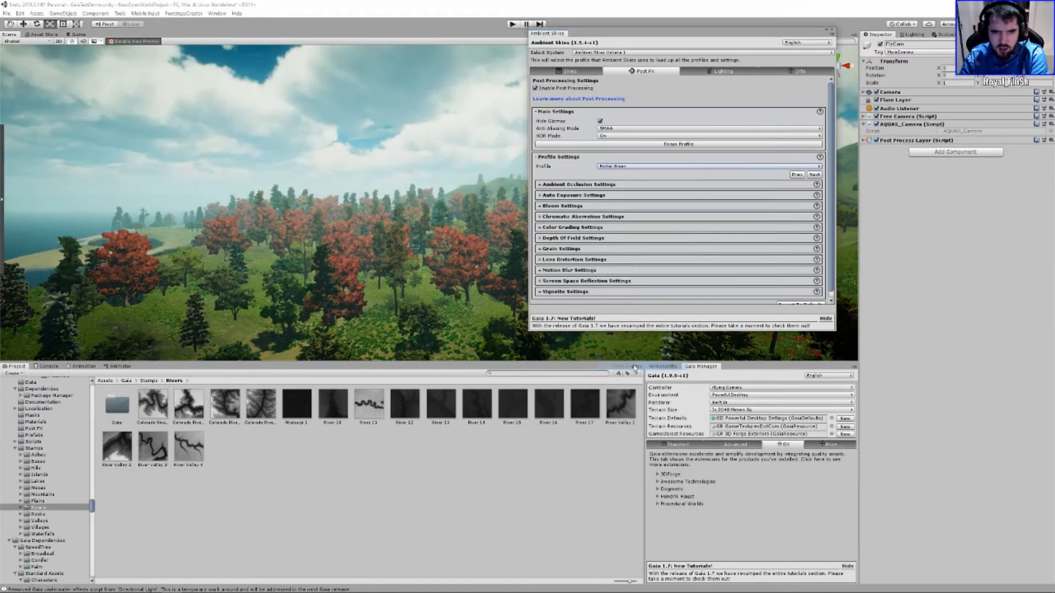
click(612, 167)
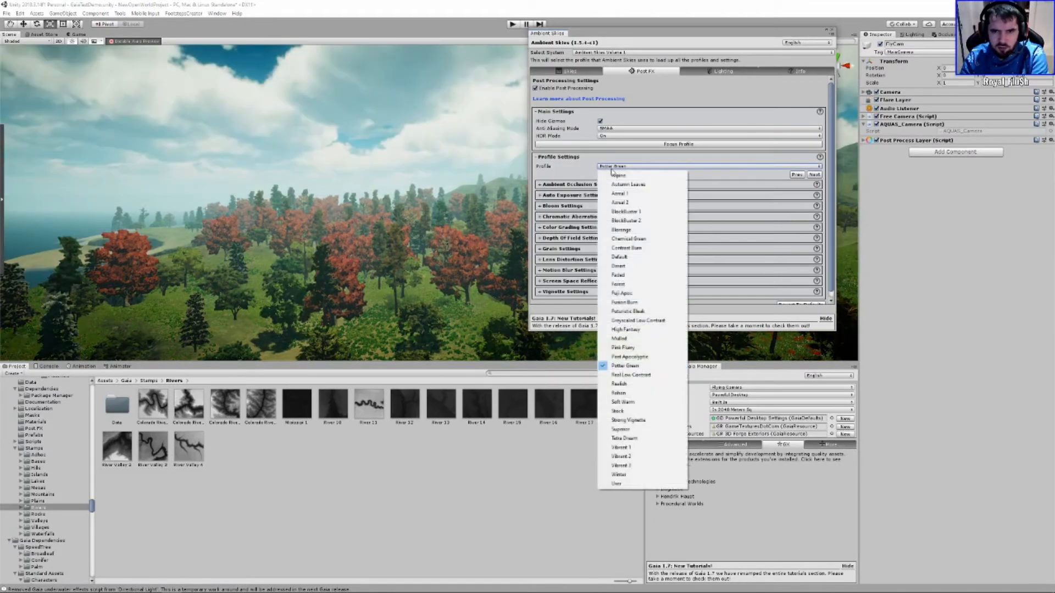
click(637, 402)
click(631, 167)
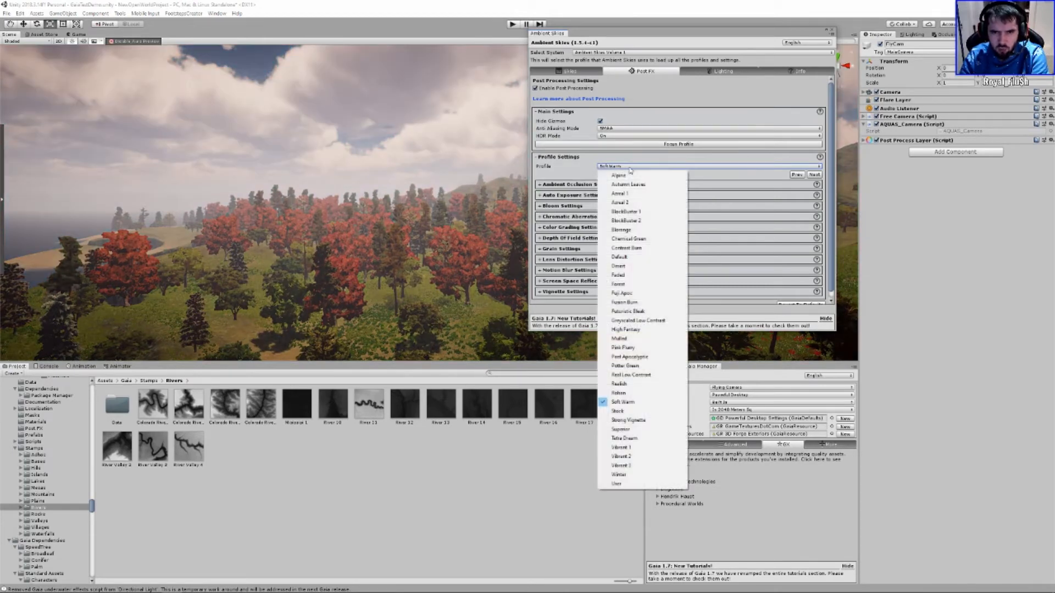
click(637, 320)
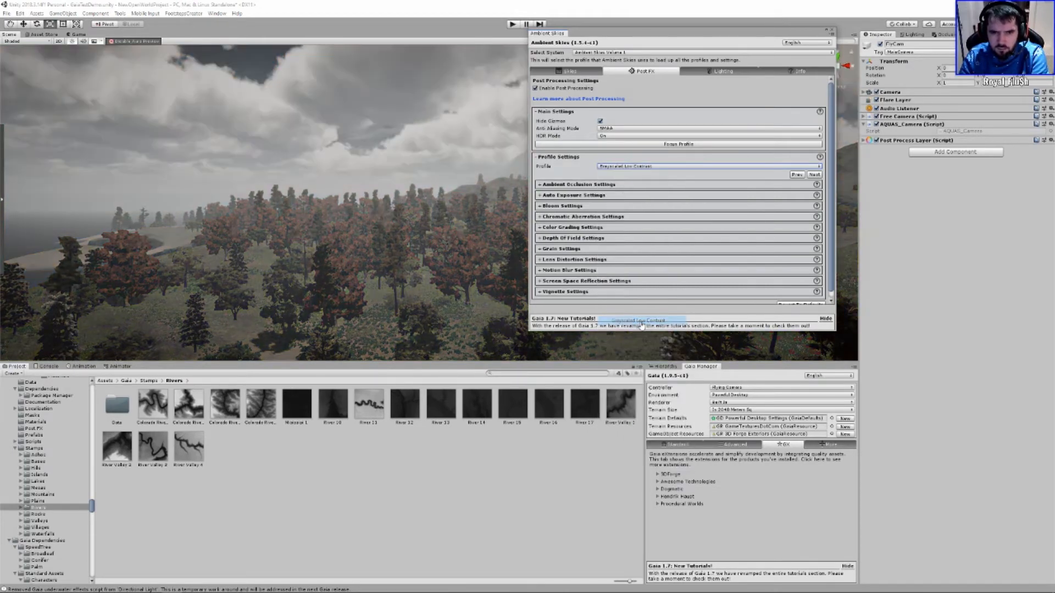
click(627, 168)
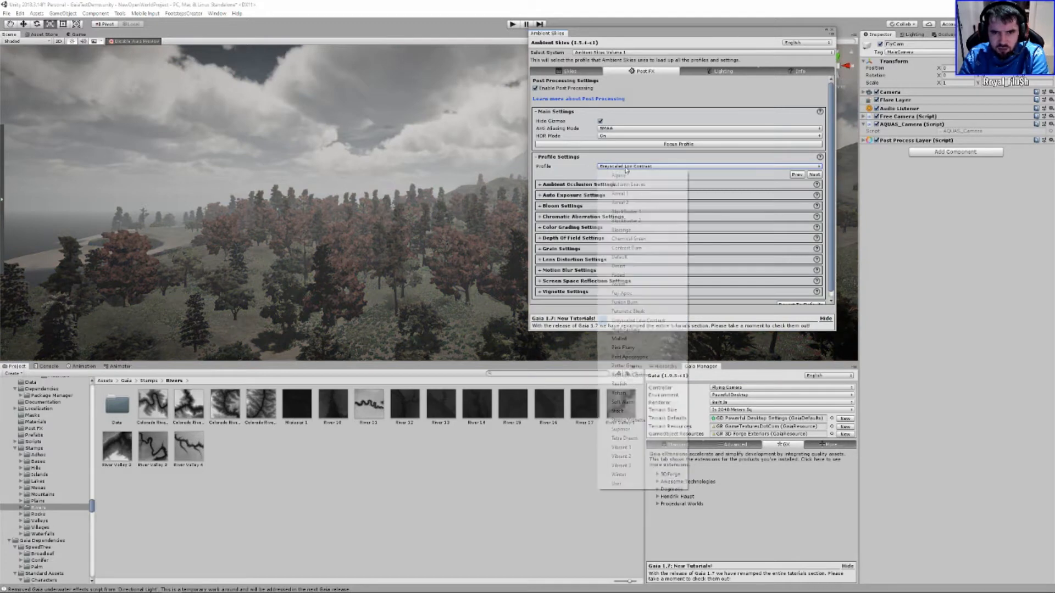
click(627, 220)
Compare the Sky Six Mid, Sky Six Low, Sky Five Mid and Sky Five Low skybox profiles, and set Sky Five High.
click(570, 71)
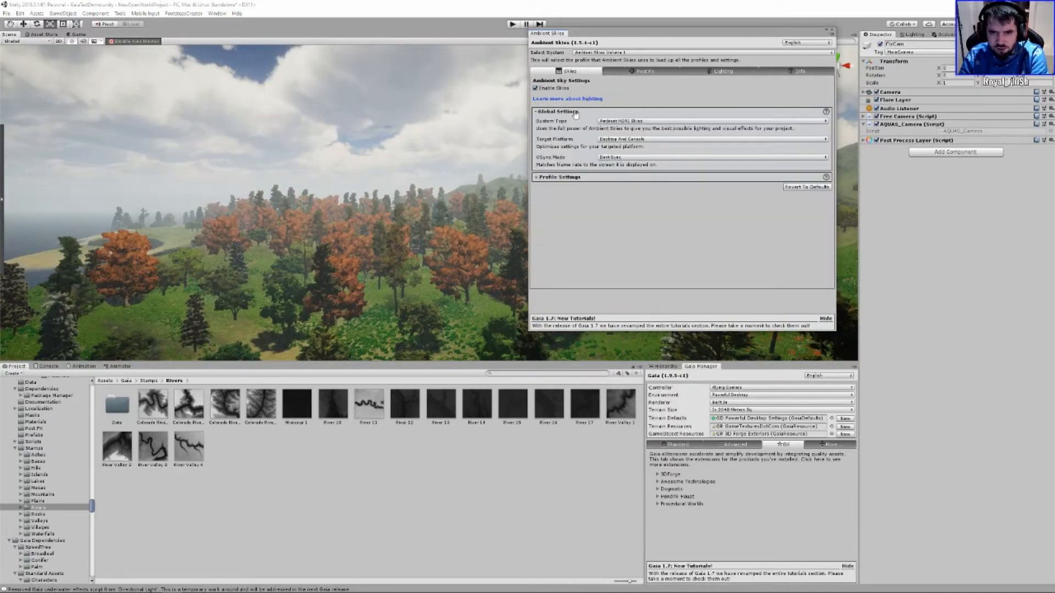
click(567, 177)
click(617, 187)
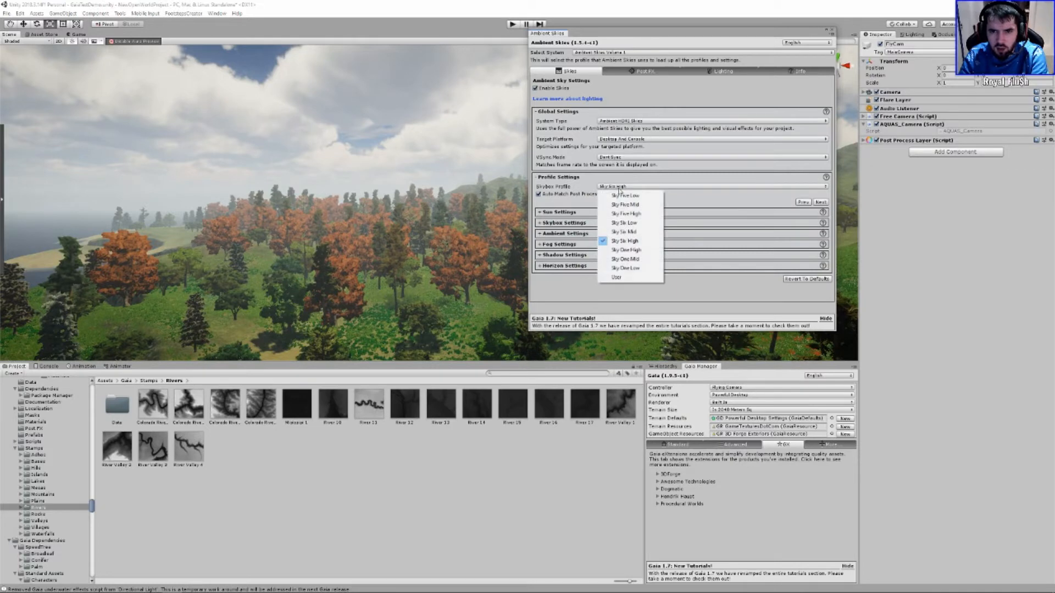
click(621, 236)
click(617, 187)
click(626, 221)
click(627, 187)
click(625, 204)
click(627, 187)
click(627, 197)
click(626, 187)
click(626, 214)
click(619, 188)
click(625, 214)
Check the post-processing profile, close the Ambient Skies window and inspect the forested hills.
click(637, 71)
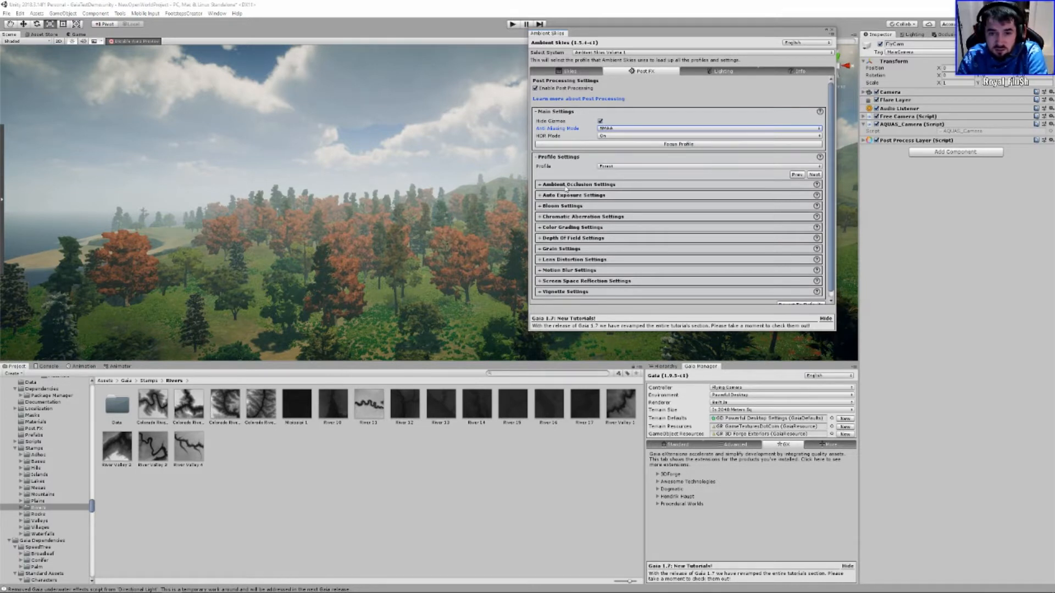
click(576, 72)
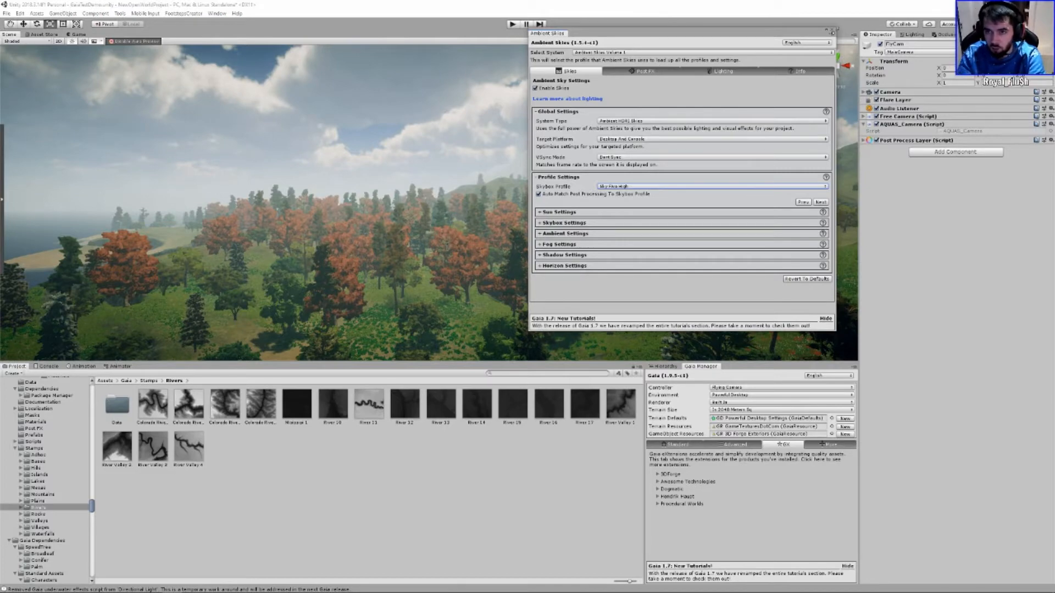
click(833, 33)
key(w)
right_drag(611, 210, 655, 219)
key(e)
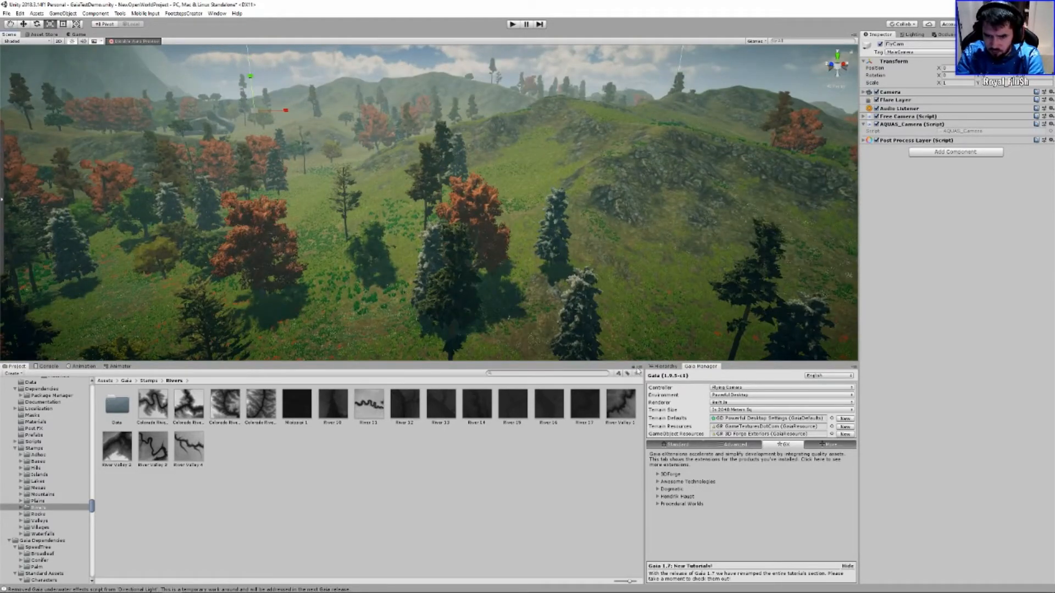
Select the terrain under Gaia Environment and add the CTS Complete Terrain Shader to all terrains.
click(662, 366)
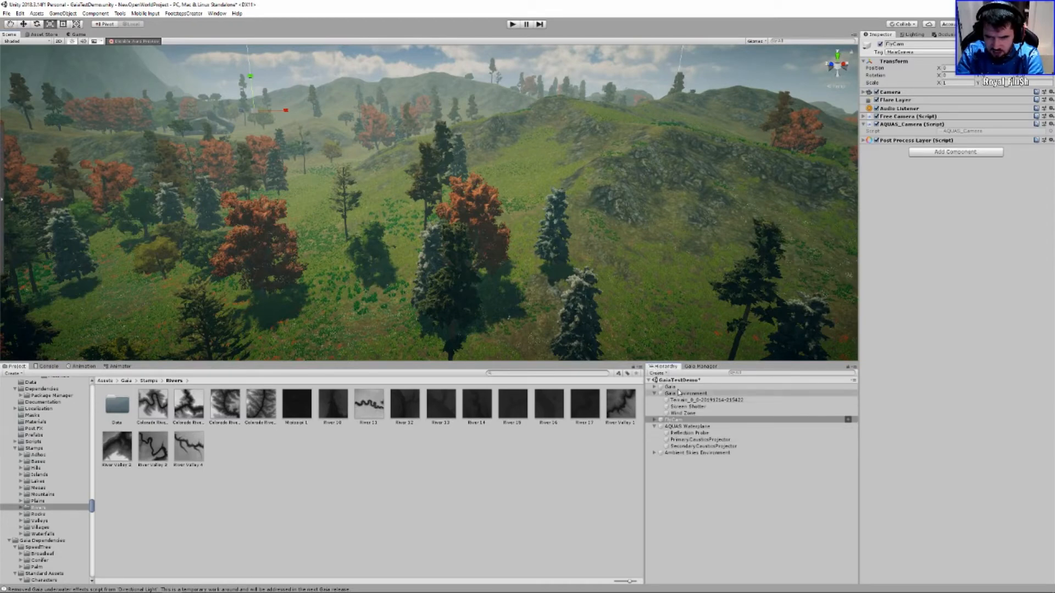
click(657, 400)
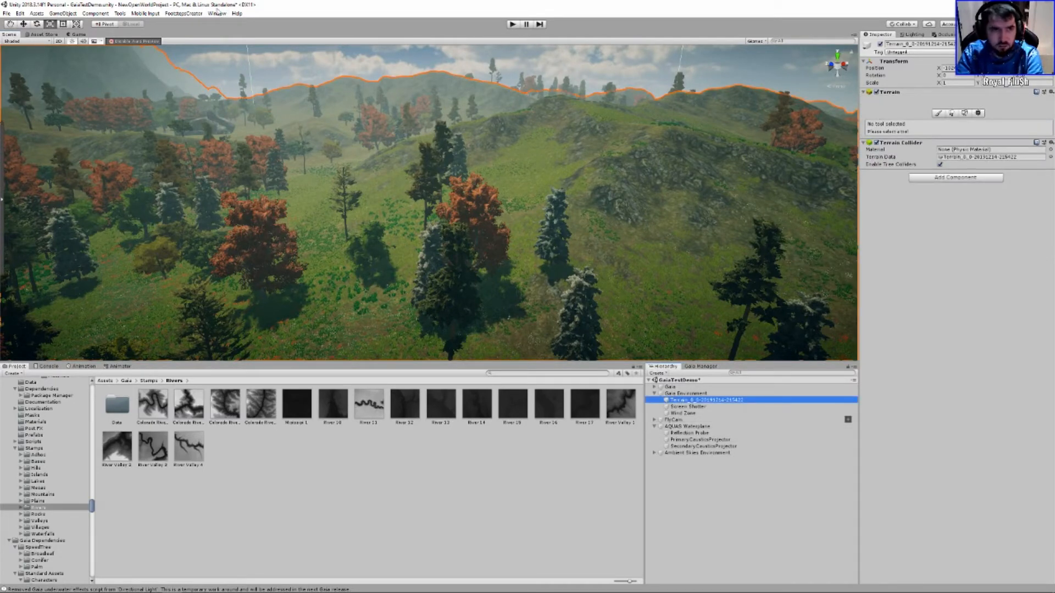
click(217, 13)
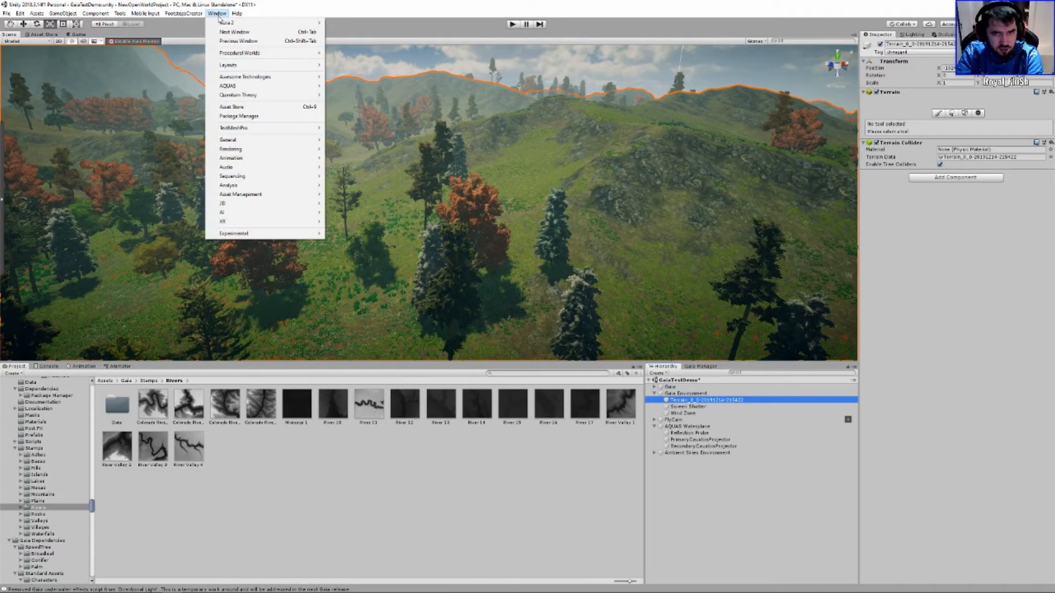
mouse_move(228, 53)
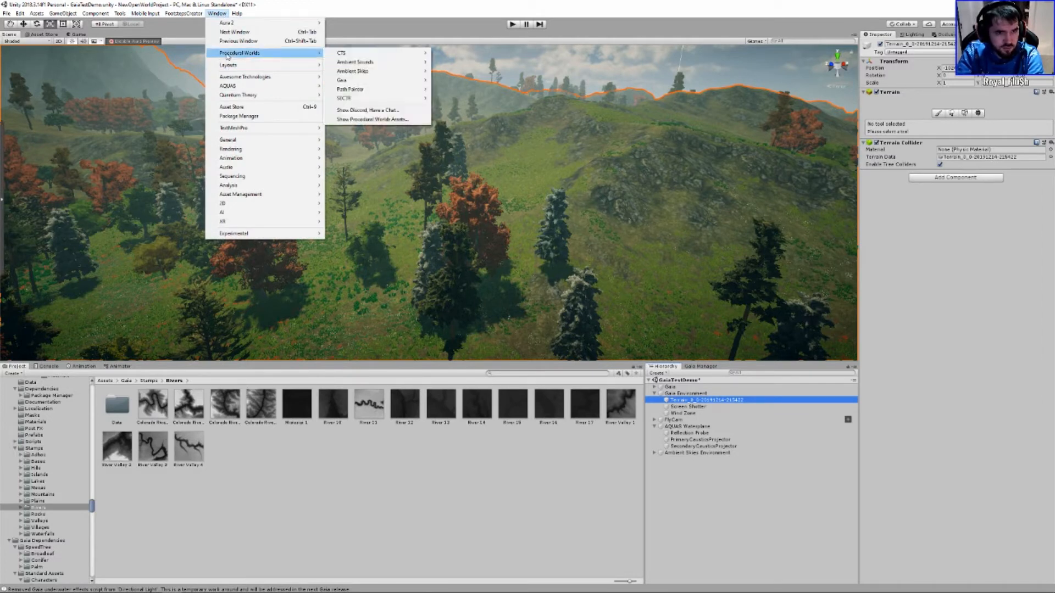
mouse_move(357, 52)
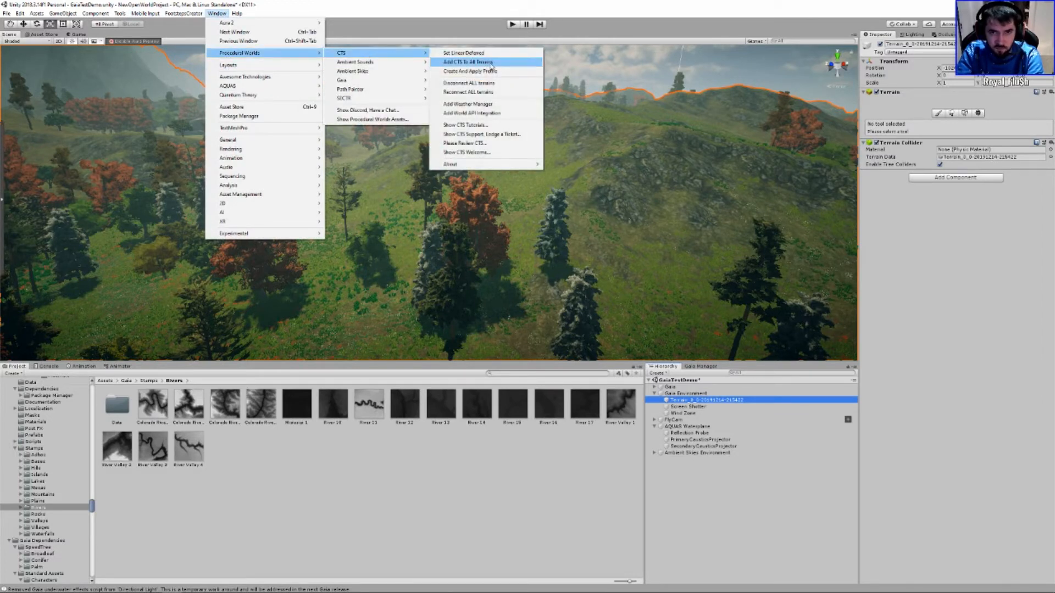
click(468, 62)
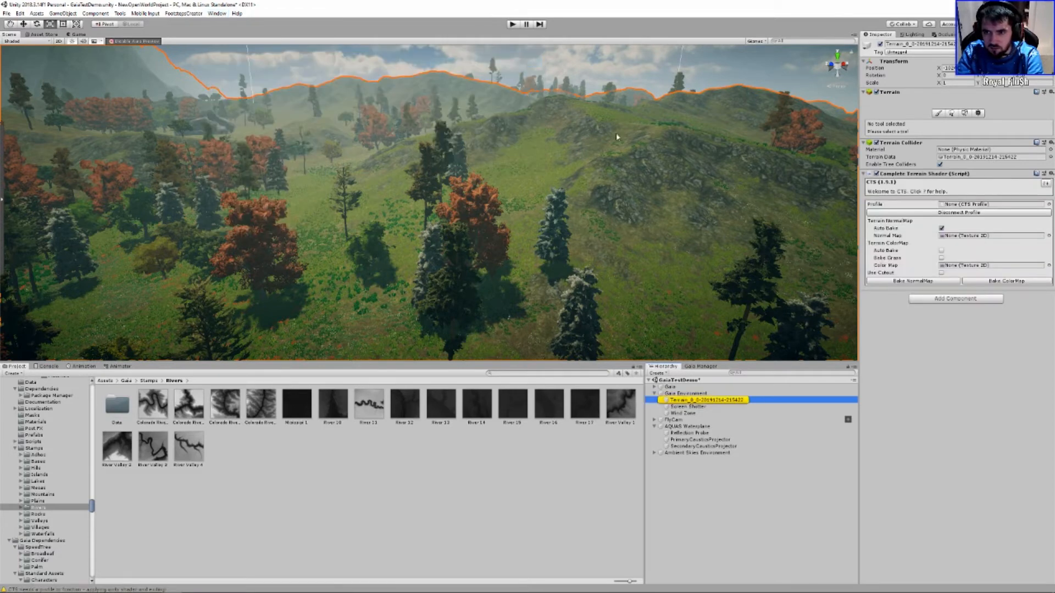
Try CTS_Profile_G4_Basic on the terrain shader, set the profile to CTS_Profile_G6_Basic, and inspect the retextured hills and shore.
click(1048, 204)
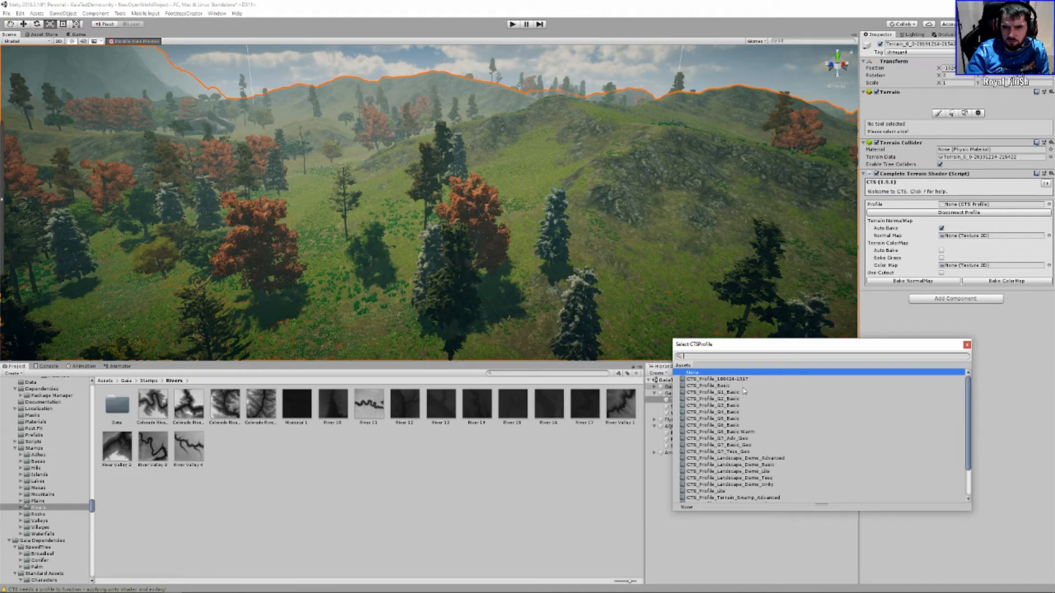
click(721, 412)
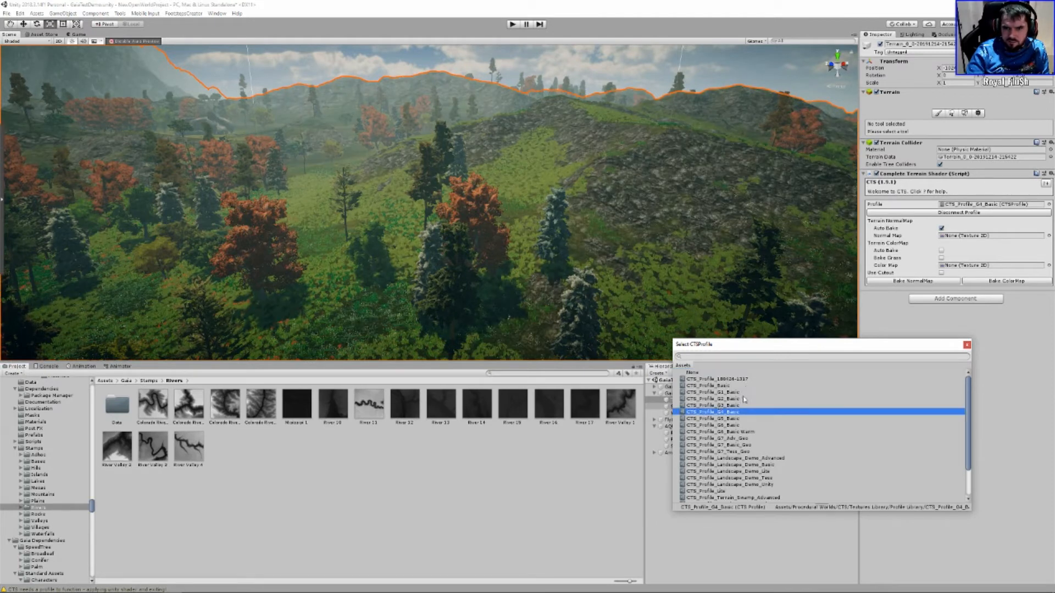
click(731, 425)
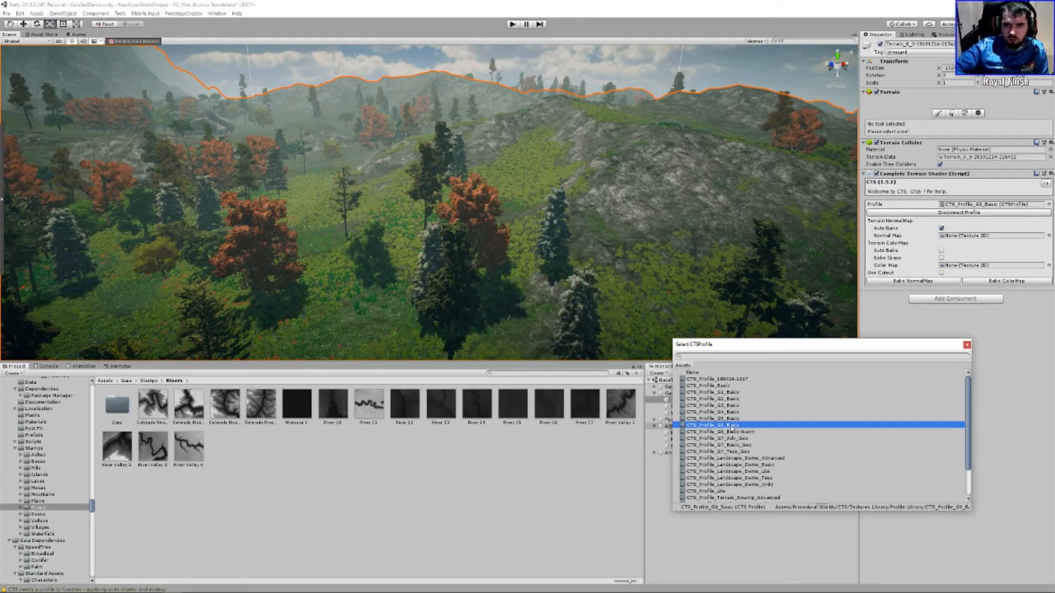
click(967, 344)
right_drag(676, 230, 310, 249)
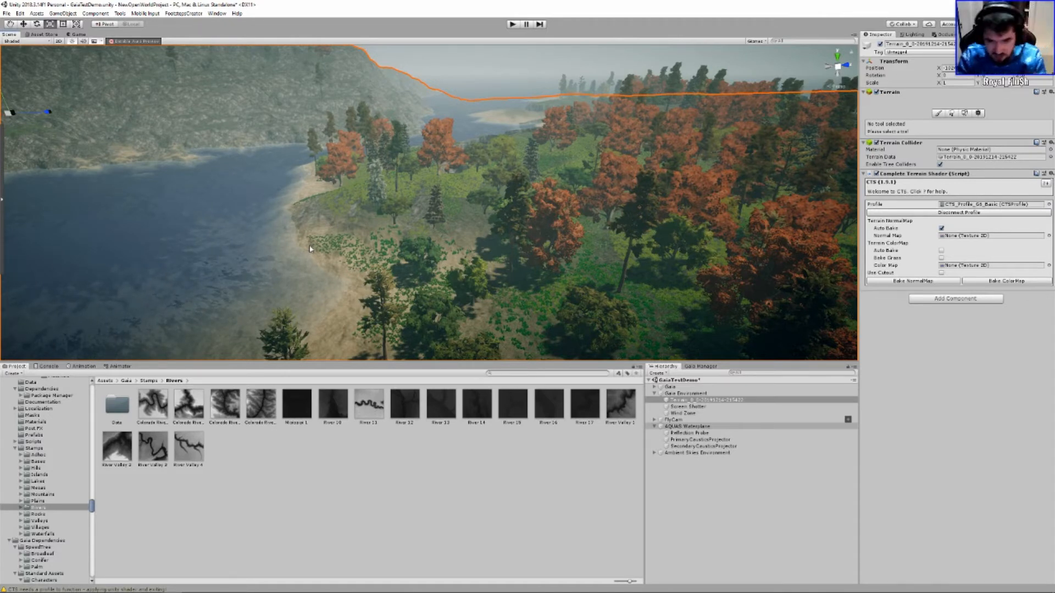
right_drag(417, 197, 526, 180)
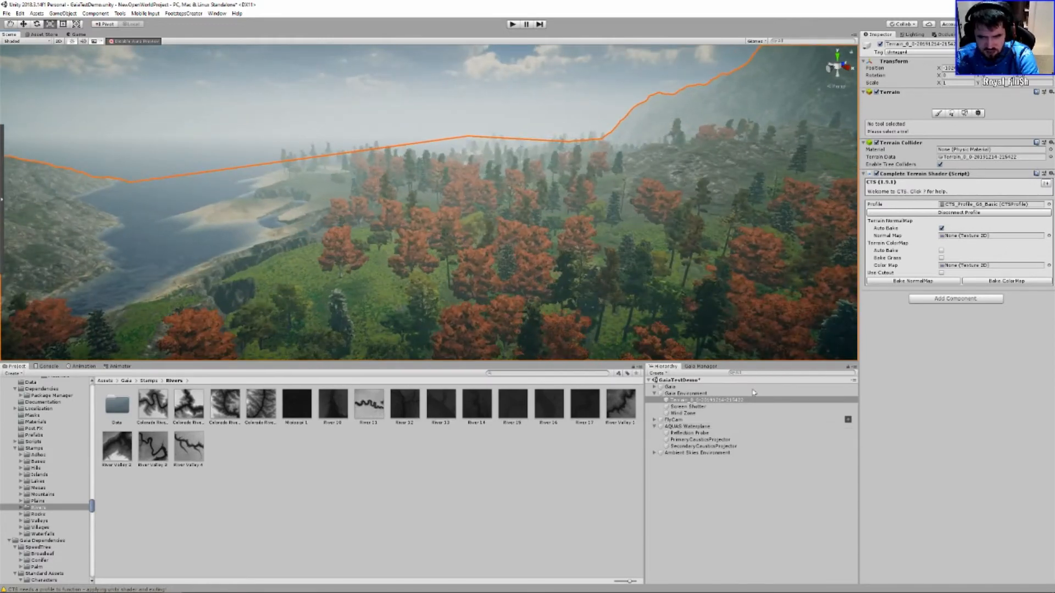
Run the scene with an enlarged game view, fly past the rocks, forest, farmhouse and shoreline, and stop playback.
click(512, 24)
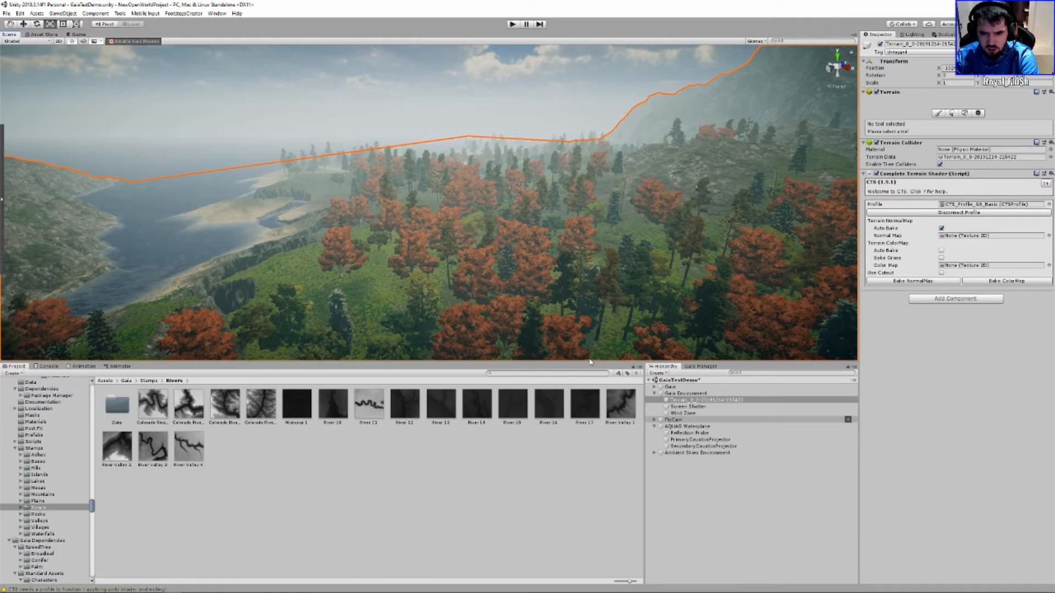
drag(606, 360, 606, 470)
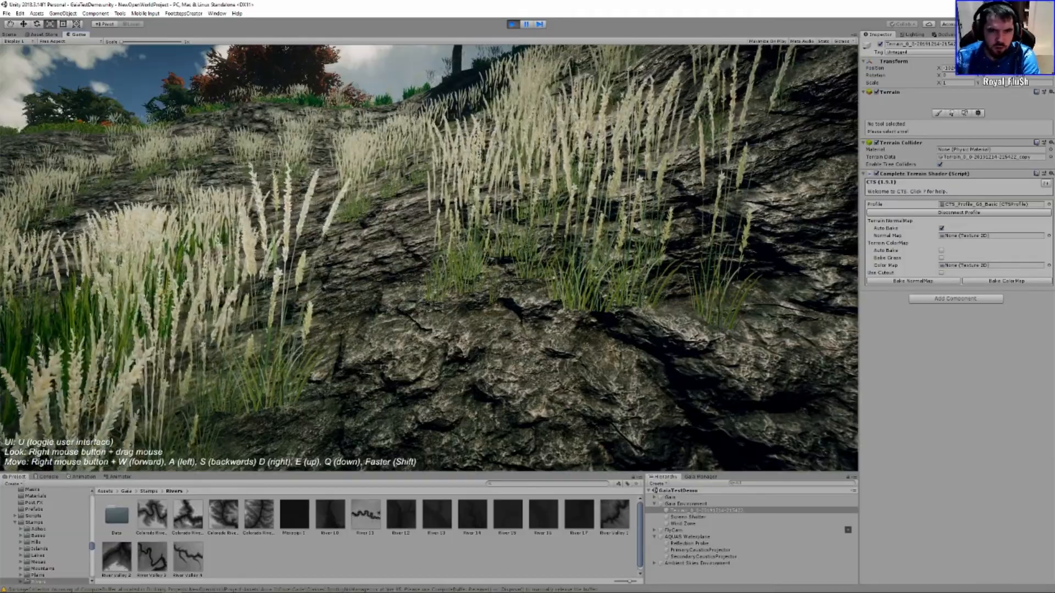
right_drag(429, 259, 269, 251)
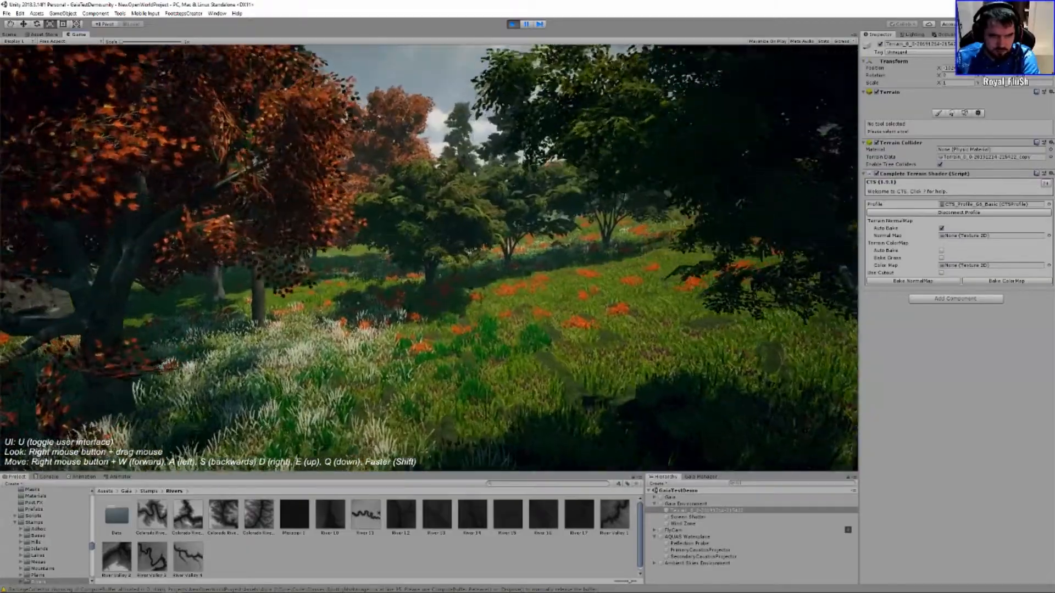
right_drag(428, 259, 561, 259)
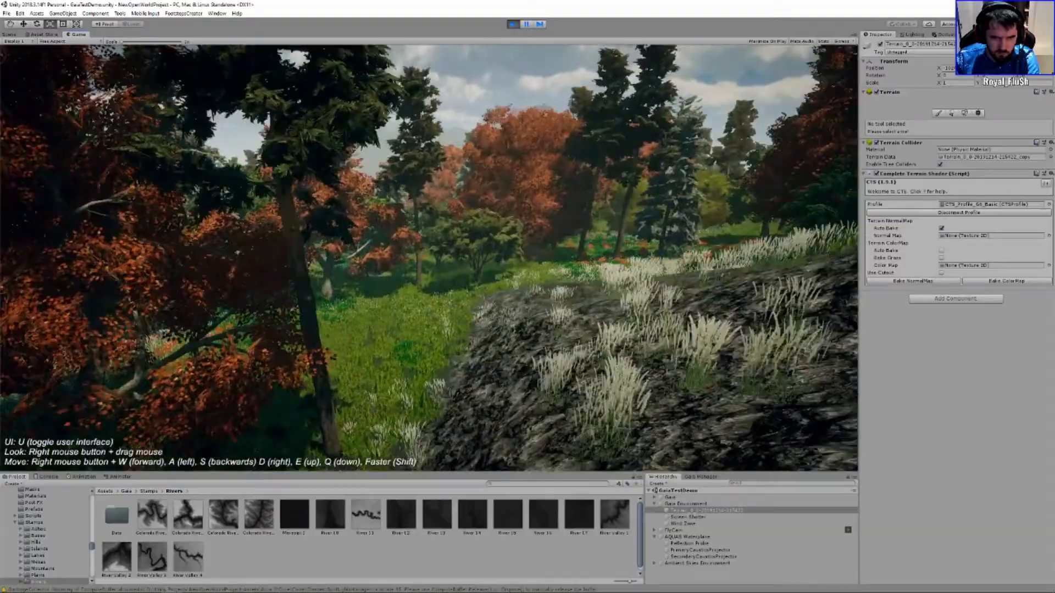
key(w)
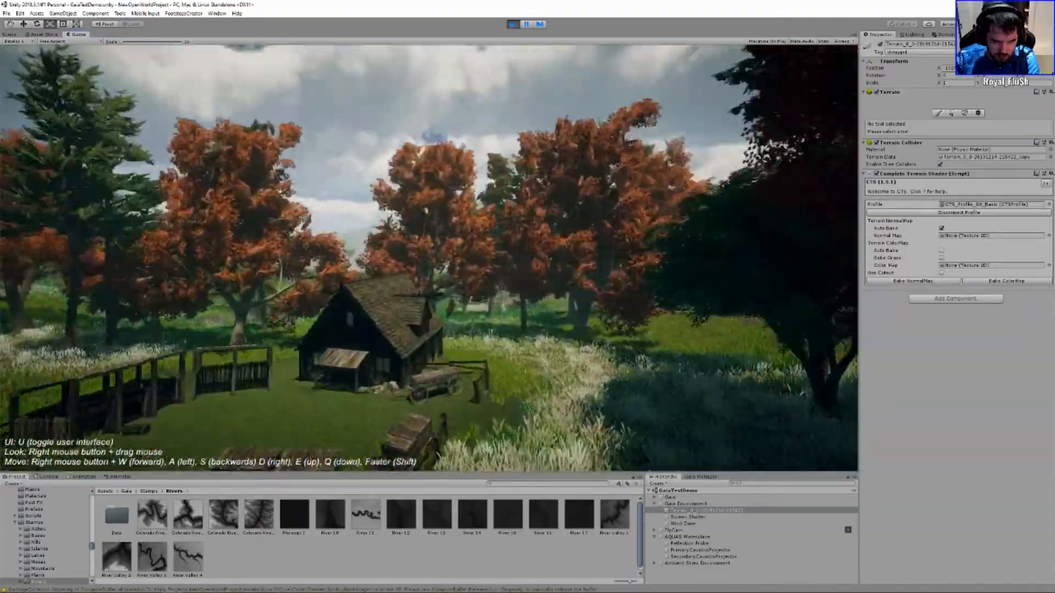
key(w)
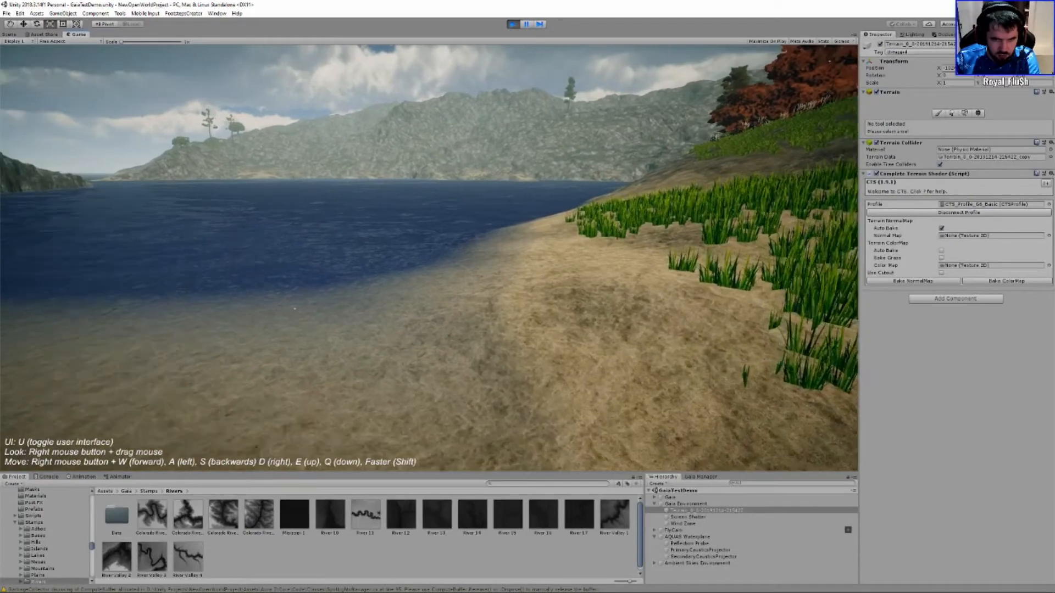
right_drag(295, 308, 322, 306)
key(w)
click(513, 24)
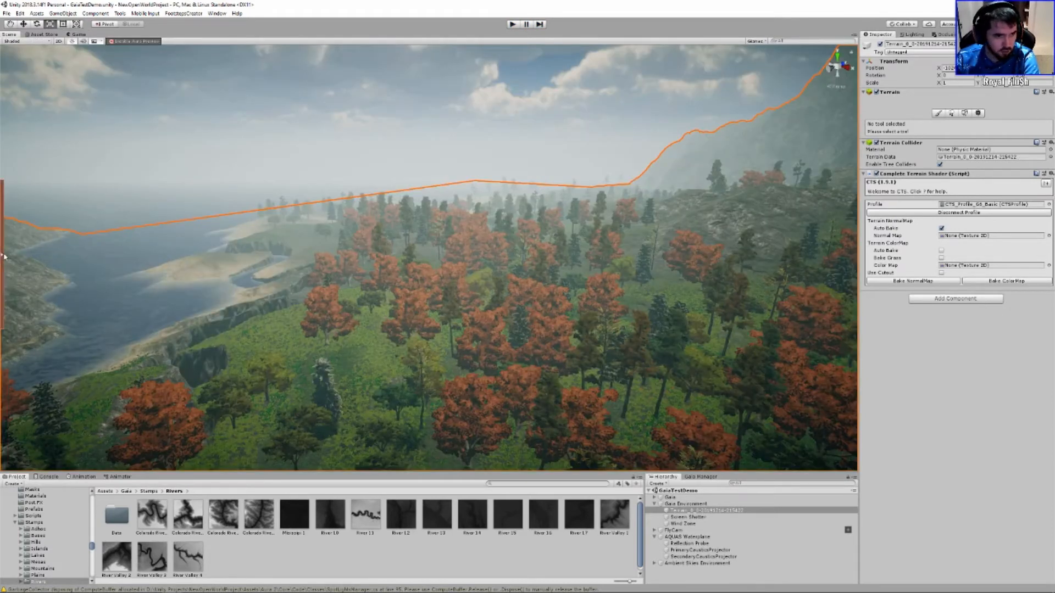
Try the Forest ambience preset from Aura and inspect the fog among the trees and hills.
click(3, 256)
click(17, 199)
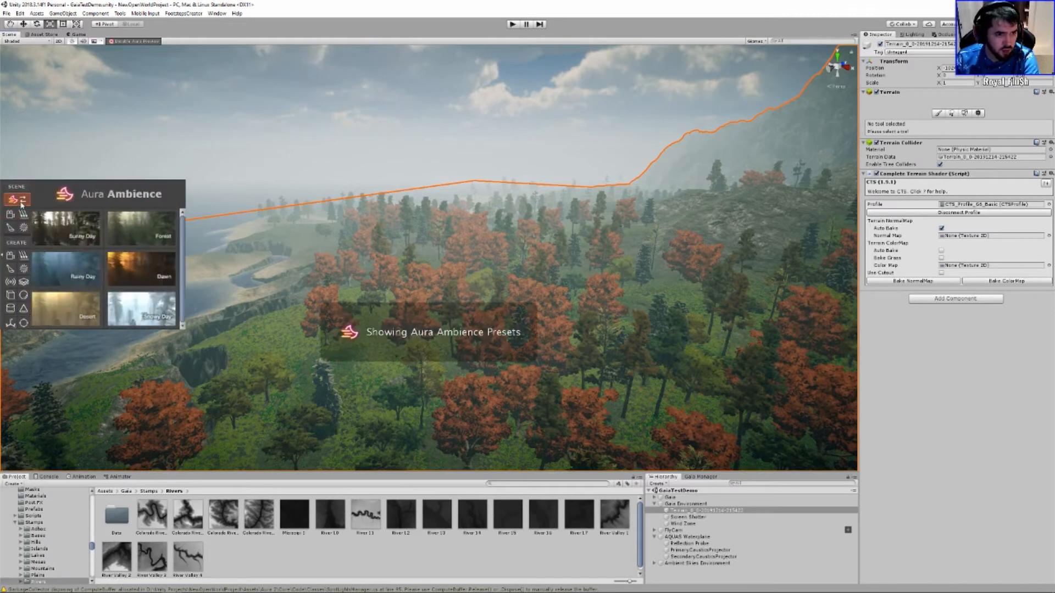
click(147, 237)
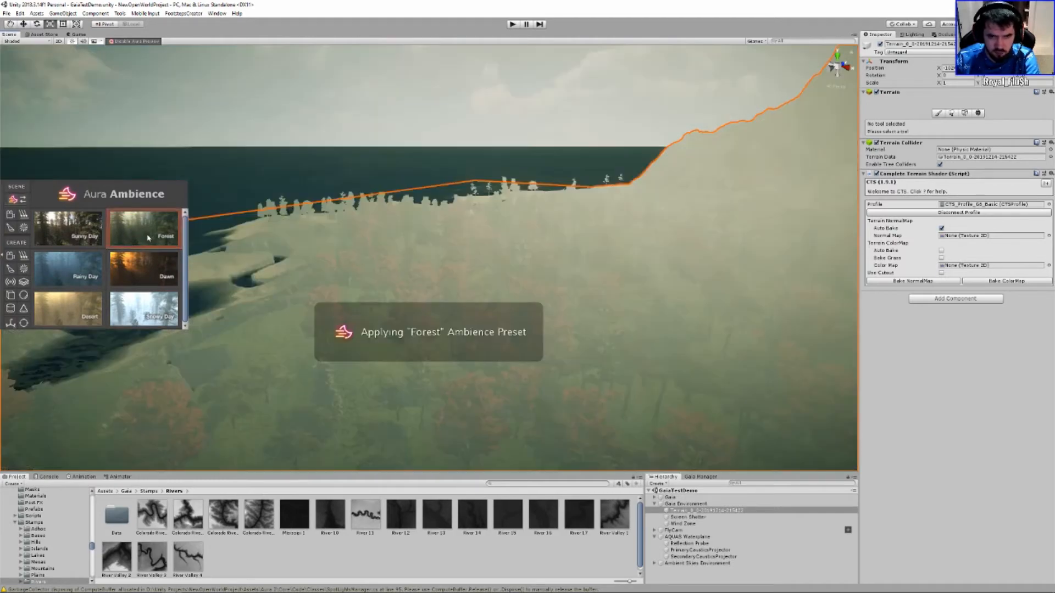
right_drag(465, 313, 563, 256)
key(w)
Apply the Sunny Day Aura ambience preset and inspect the lighting over the grassy hills and the sea.
click(20, 201)
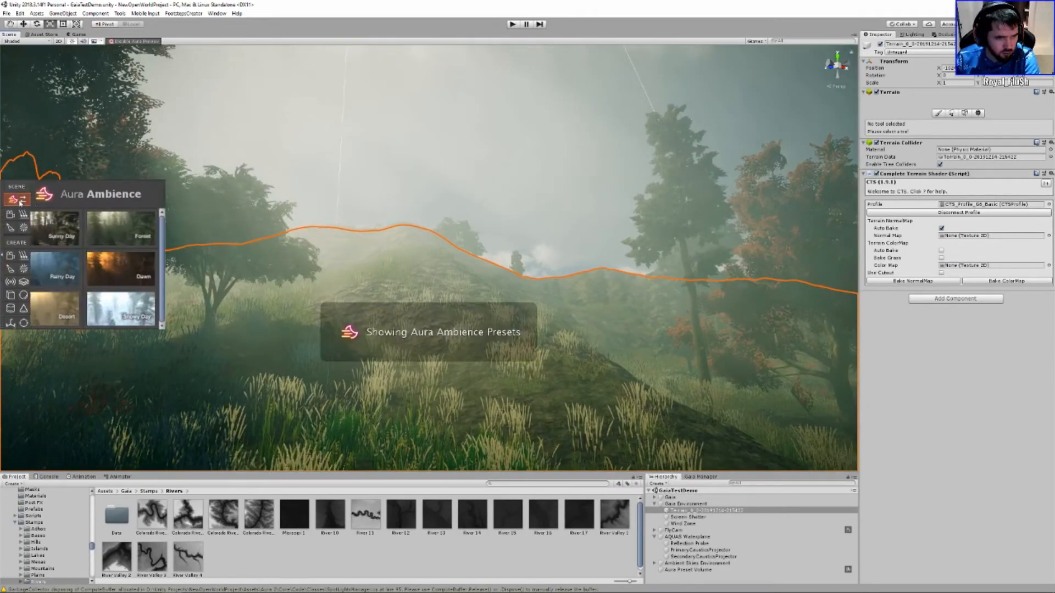
click(70, 231)
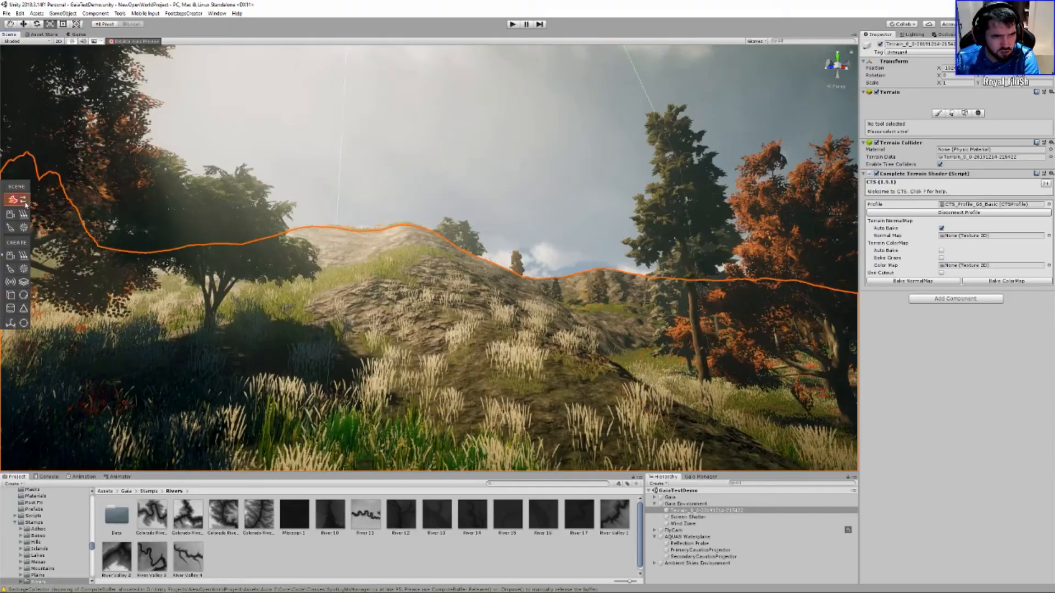
click(20, 201)
click(70, 229)
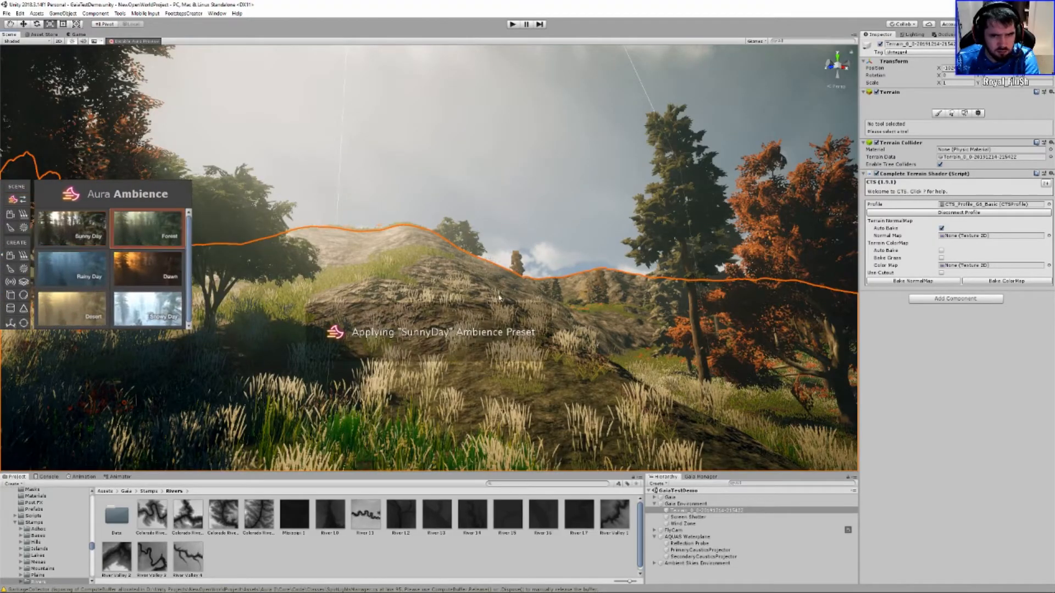
right_drag(376, 311, 555, 308)
right_drag(472, 264, 693, 446)
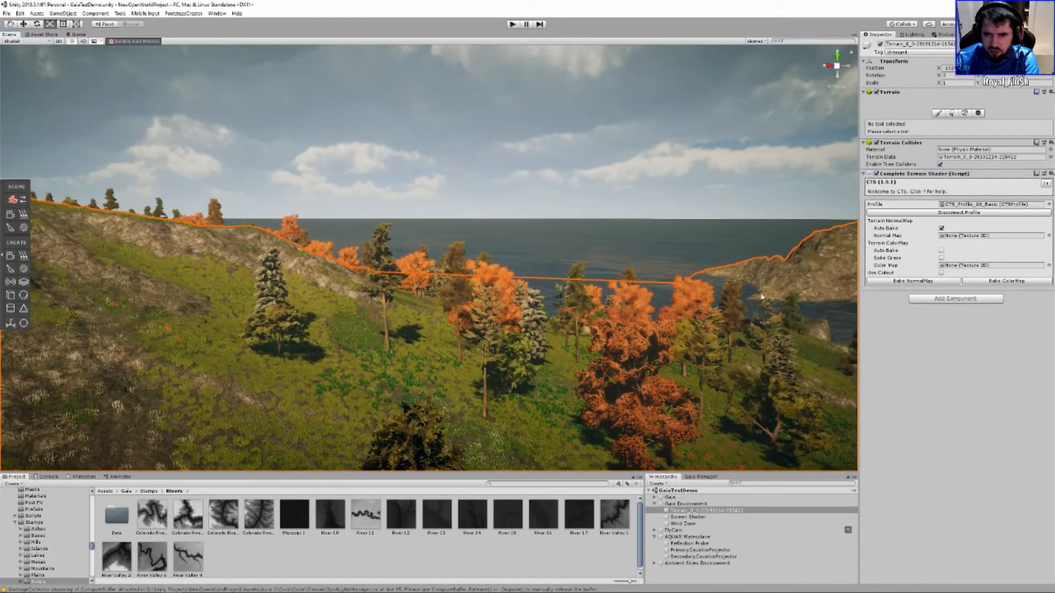
Add borders to the AQUAS waterplane with Gaia's Dogmatic AQUAS extension and return to the scene hierarchy.
click(708, 477)
click(791, 556)
drag(761, 473, 762, 370)
click(672, 497)
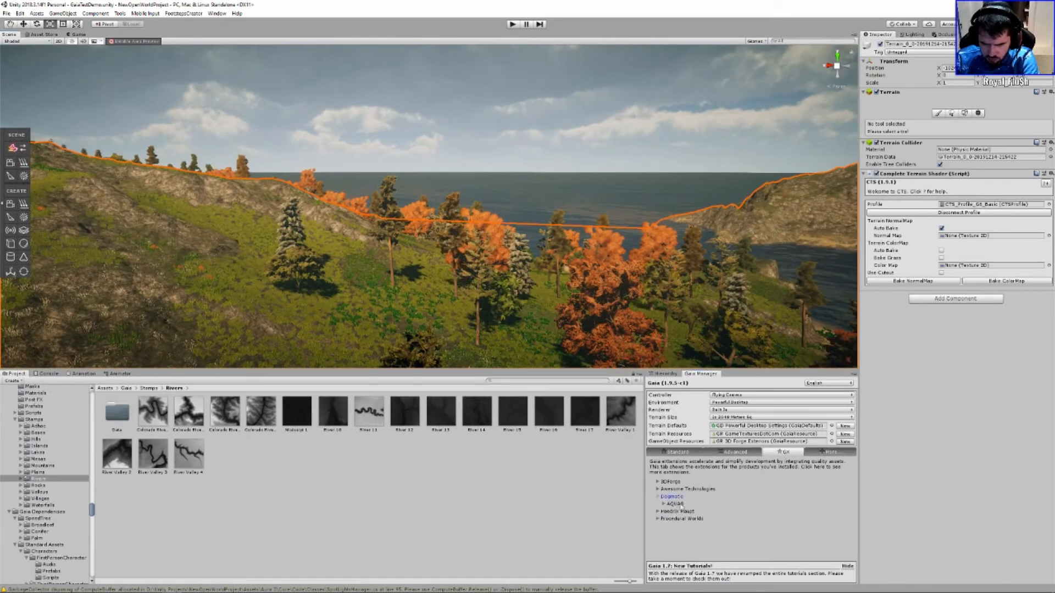
click(677, 504)
scroll(699, 525, down, 1)
click(712, 534)
click(663, 373)
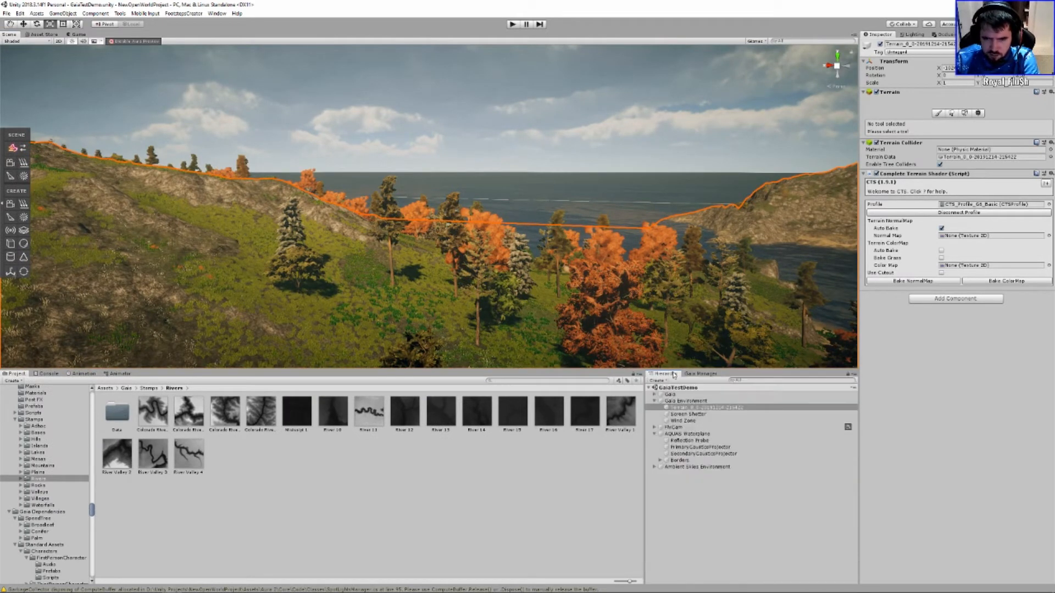
Run the scene and fly around the island to examine the Sunny Day lighting, the coastline and the extended water.
click(512, 24)
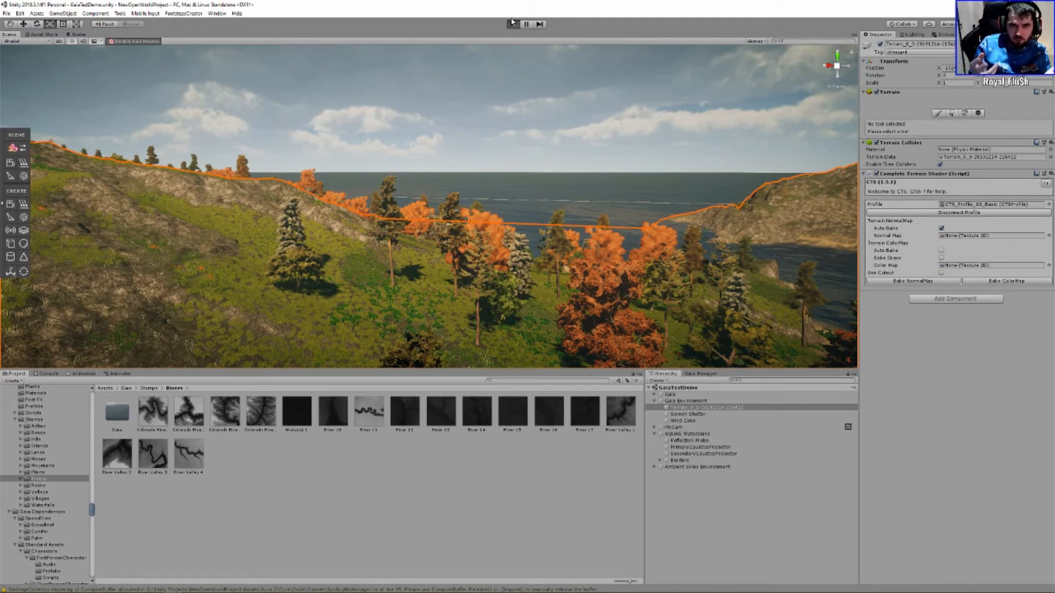
click(512, 24)
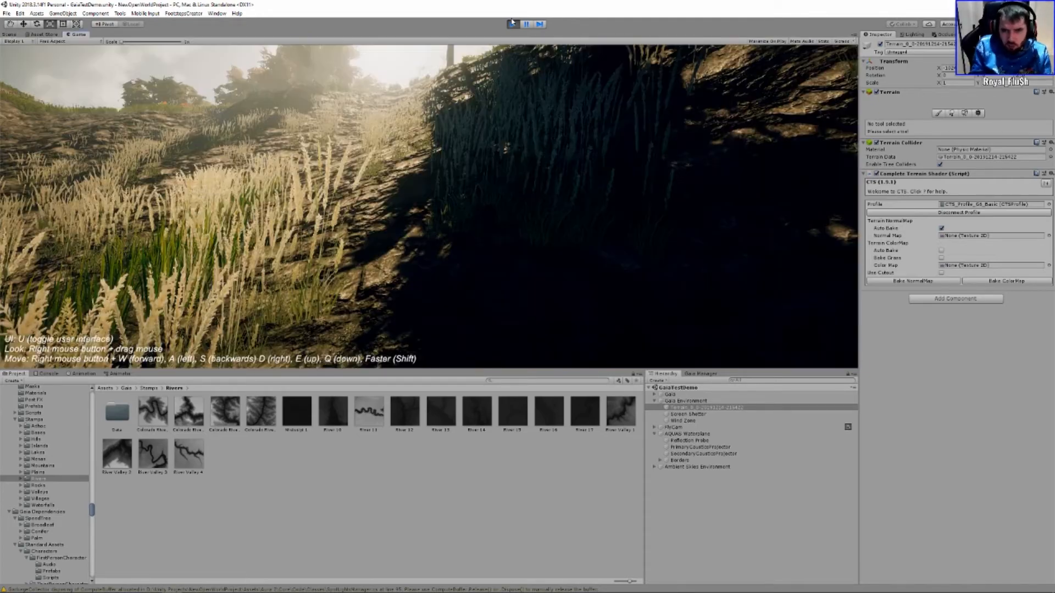
key(w)
right_drag(430, 207, 209, 216)
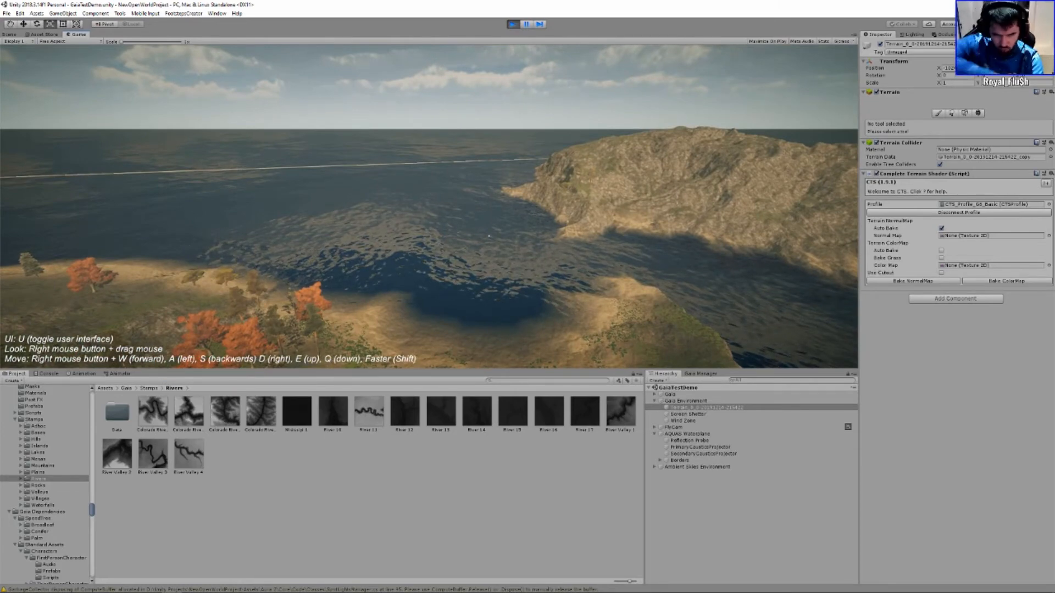
right_drag(429, 207, 155, 185)
key(w)
key(w)
key(w)
key(w)
key(w)
key(w)
key(w)
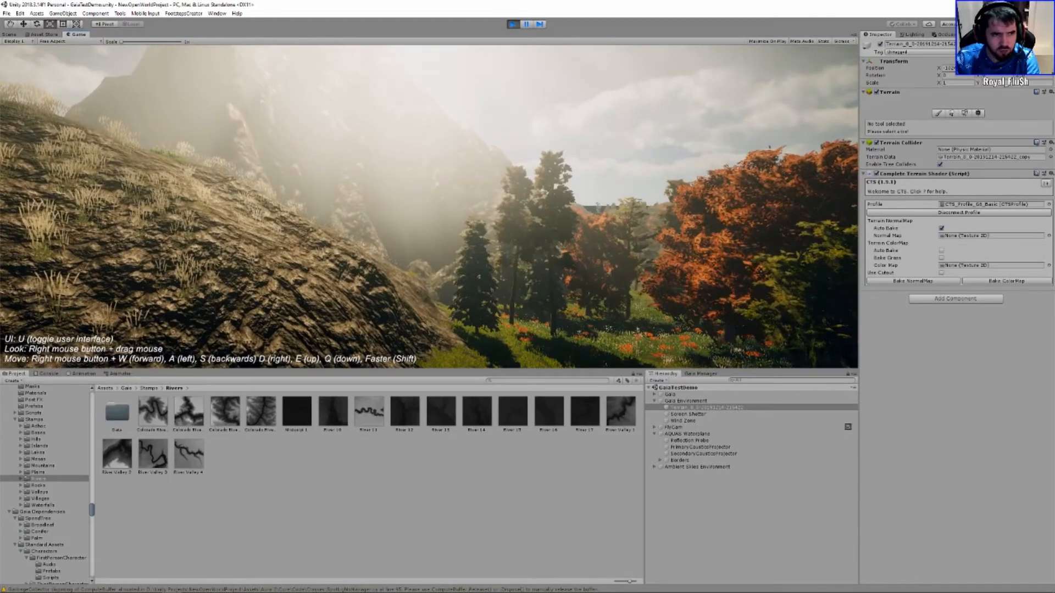
Apply the Forest Aura ambience preset while the scene is running and fly through and above the foggy forest.
click(11, 35)
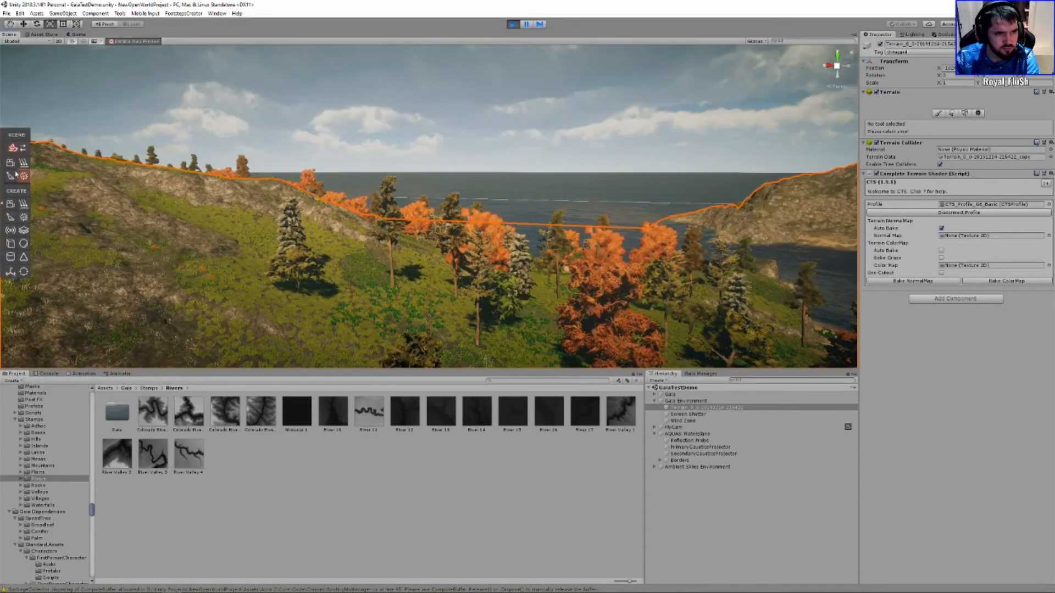
click(137, 187)
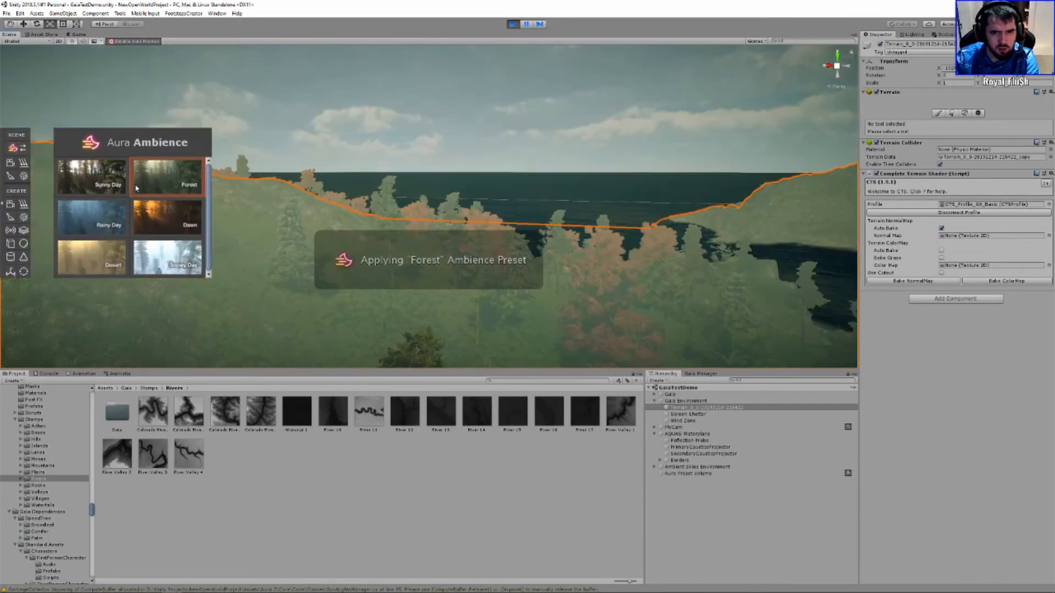
click(82, 34)
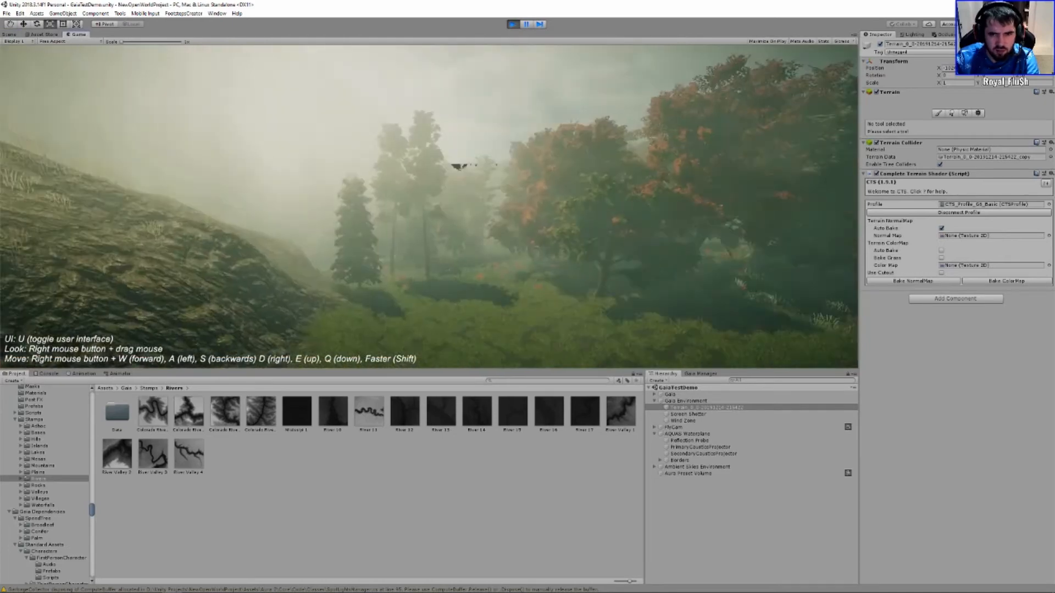
key(w)
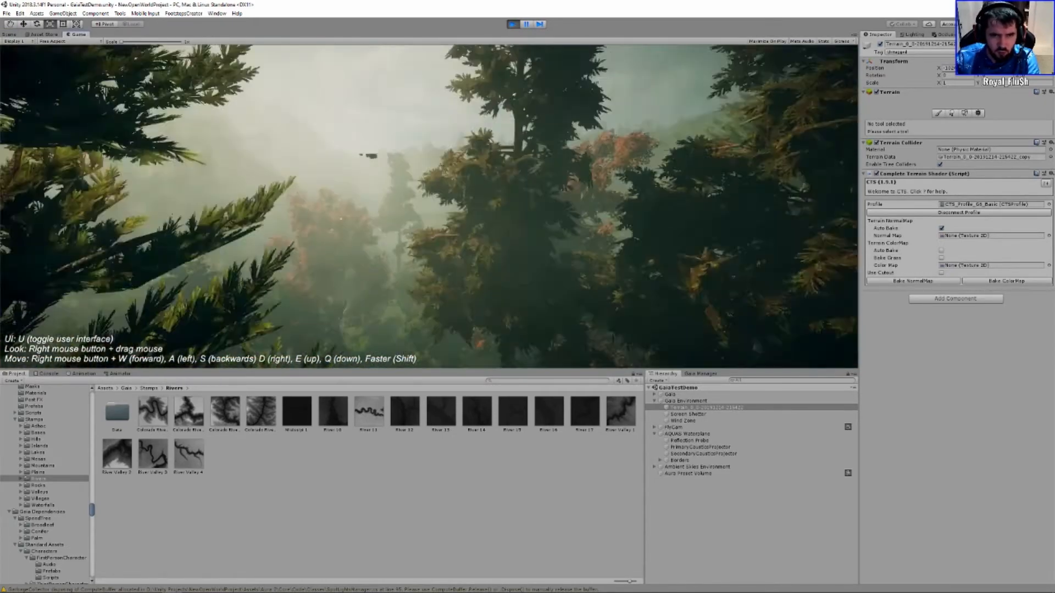
key(e)
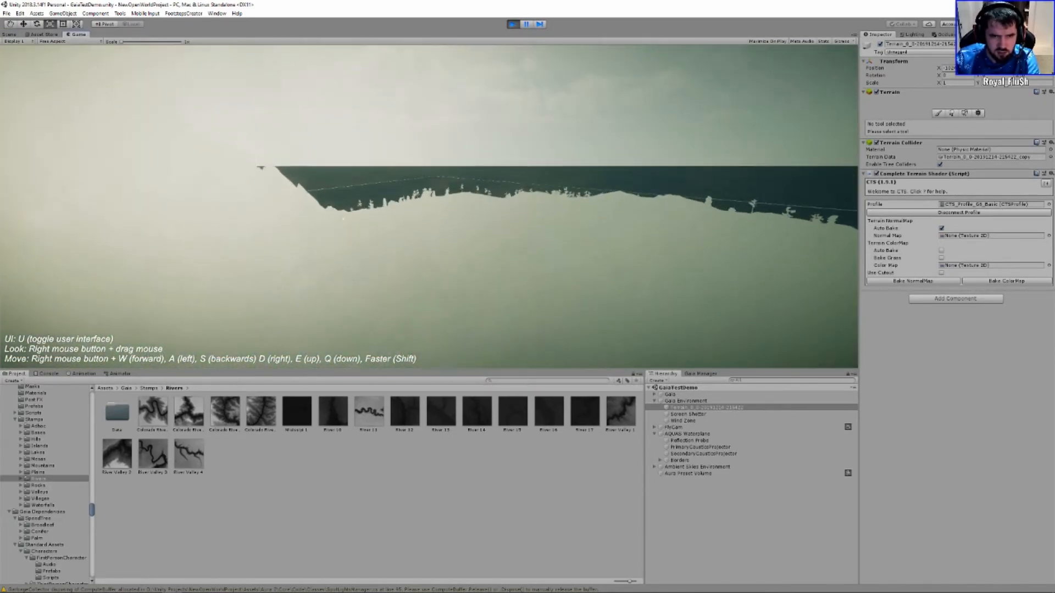
Replace the foggy Forest ambience with the Sunny Day Aura preset in the scene view while the scene is running.
key(e)
right_drag(428, 207, 398, 232)
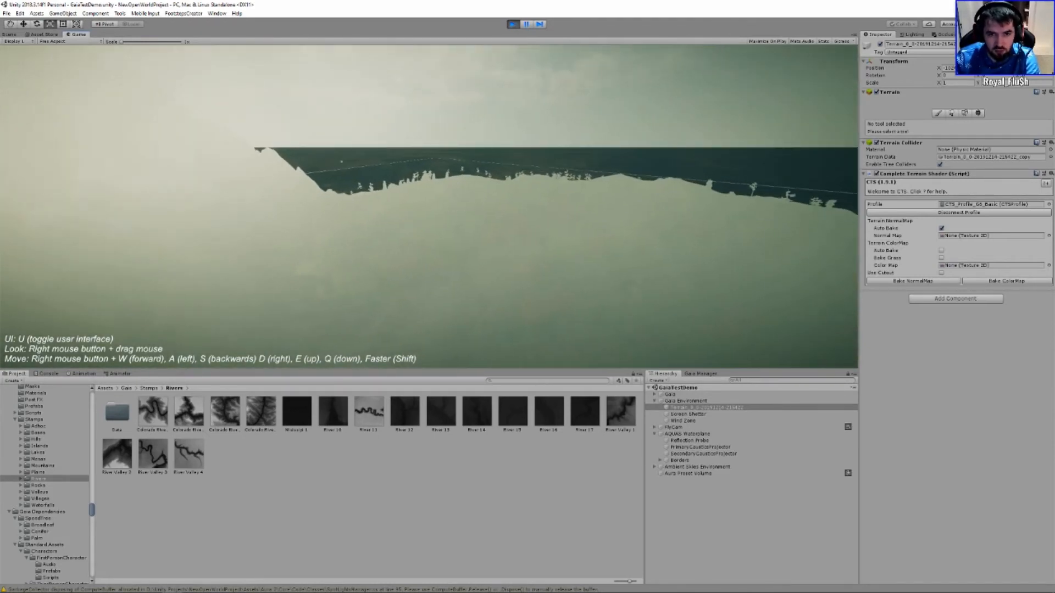
right_drag(340, 110, 2, 24)
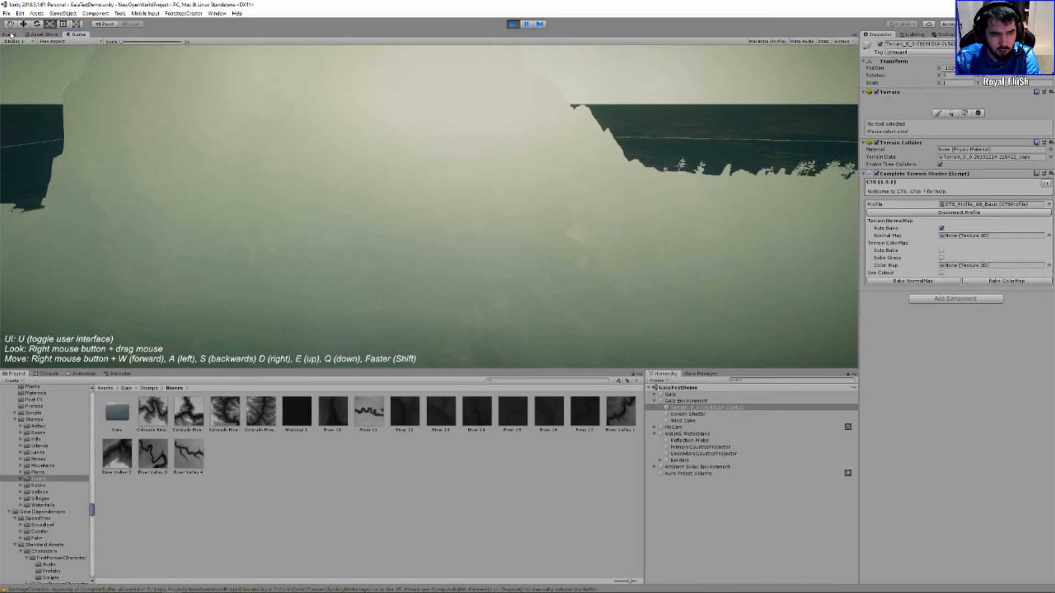
click(12, 35)
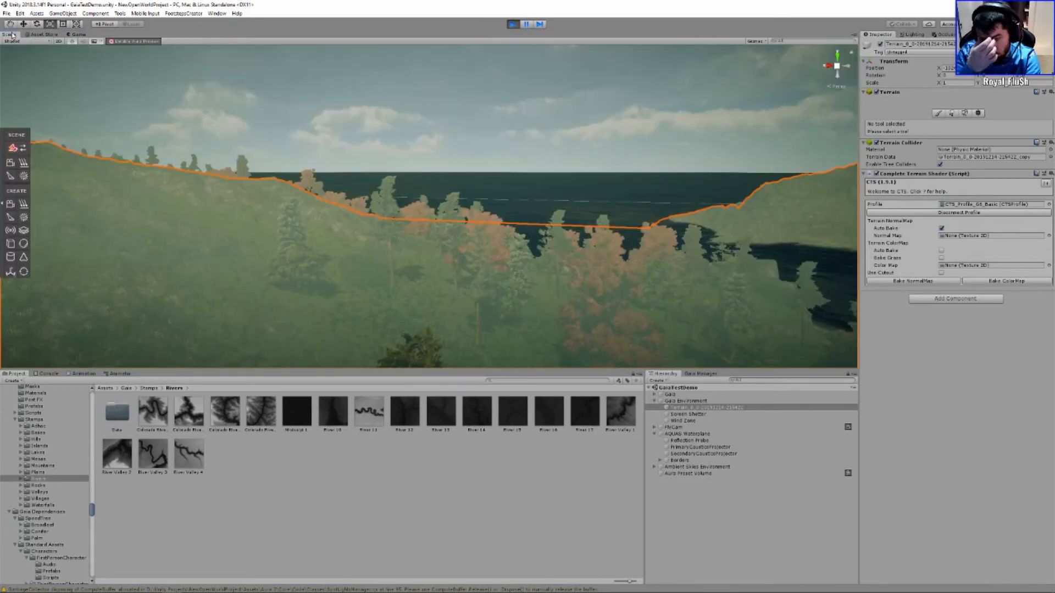
click(13, 148)
click(82, 187)
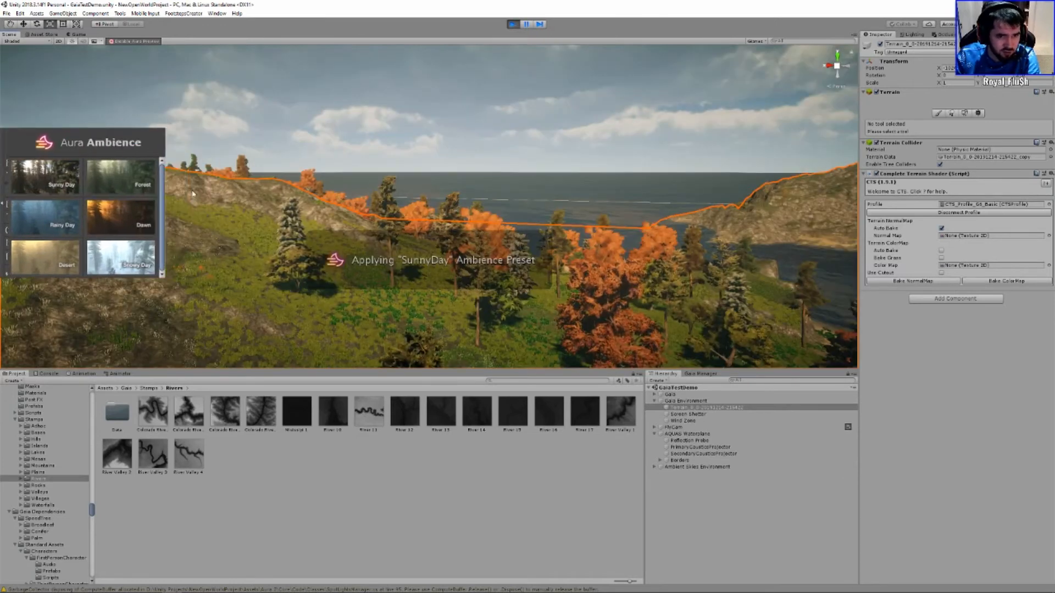
click(2, 188)
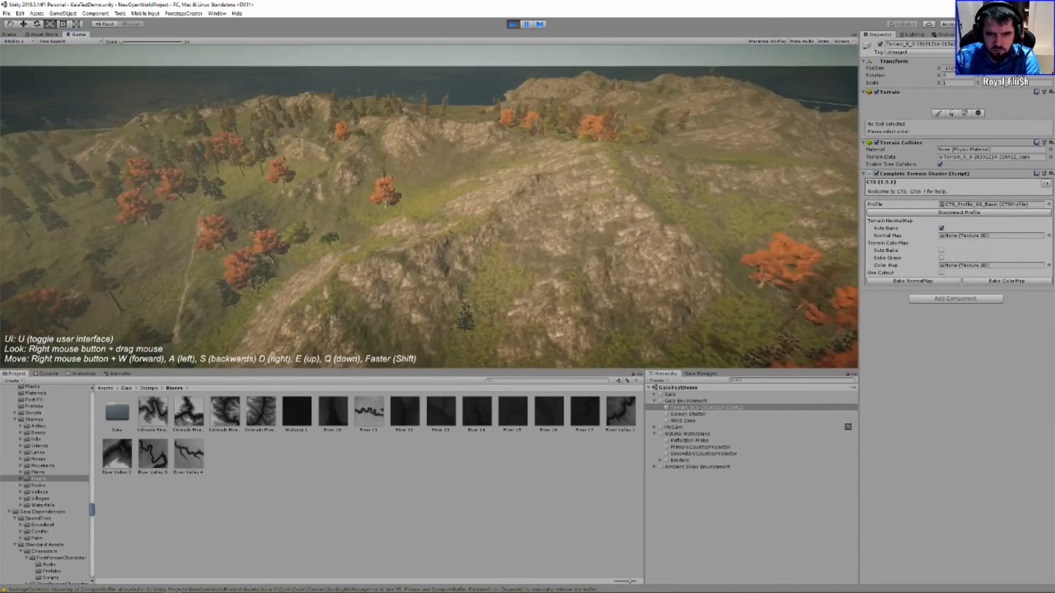
Fly over the hills to the coast in the running game and examine the shallow water, underwater transition and sandy shore under Sunny Day lighting.
key(w)
right_drag(539, 211, 467, 190)
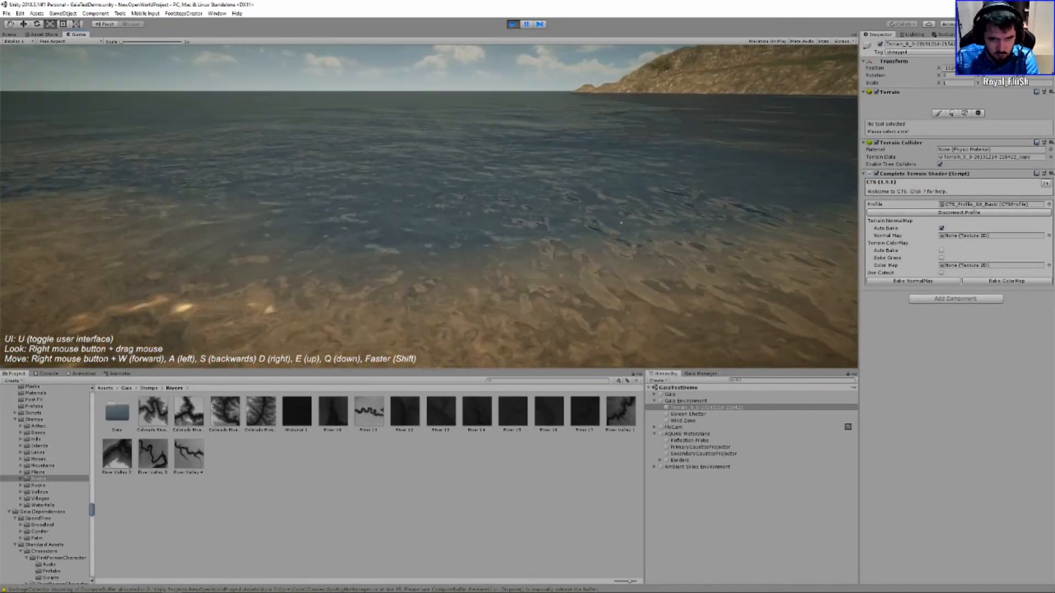
key(w)
right_drag(621, 222, 619, 212)
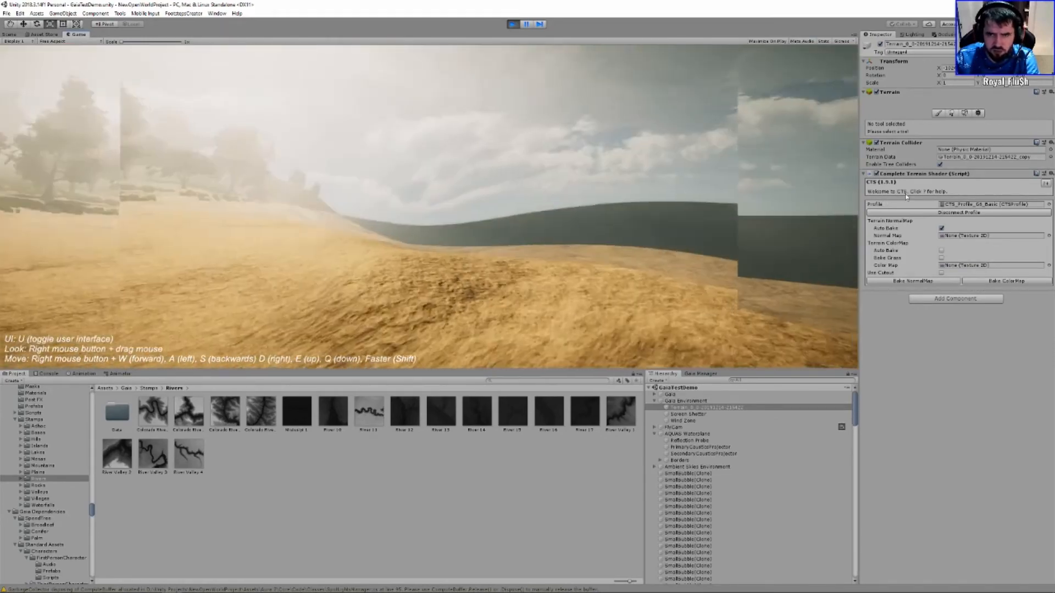
right_drag(907, 196, 827, 204)
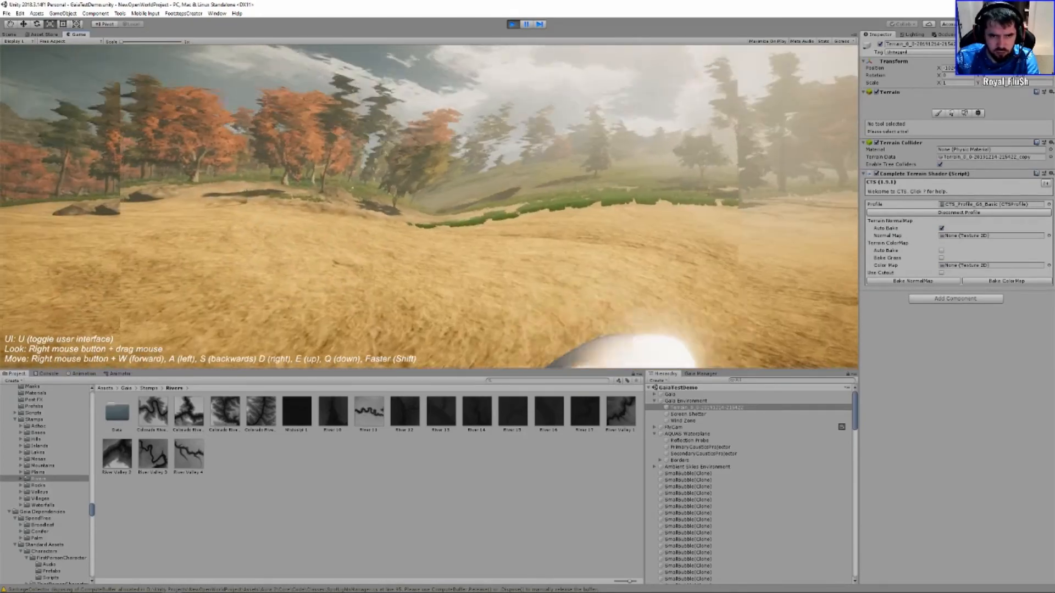
key(e)
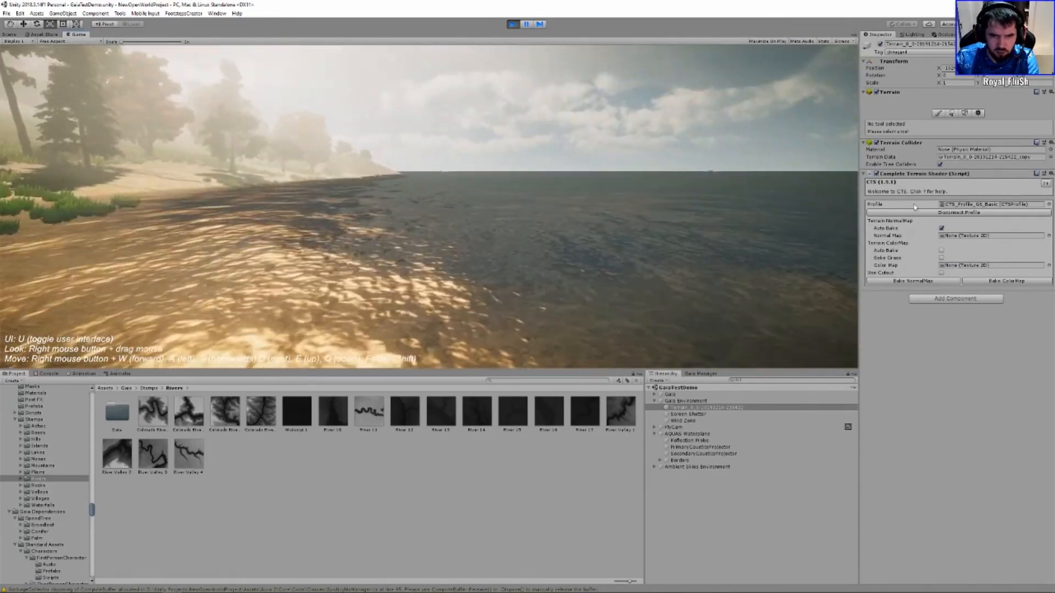
Fly from the shoreline high above the island and examine the whole terrain, the mountain peak and the surrounding sea.
right_drag(915, 207, 858, 233)
key(w)
key(w)
key(e)
key(a)
key(e)
key(e)
key(a)
key(a)
key(s)
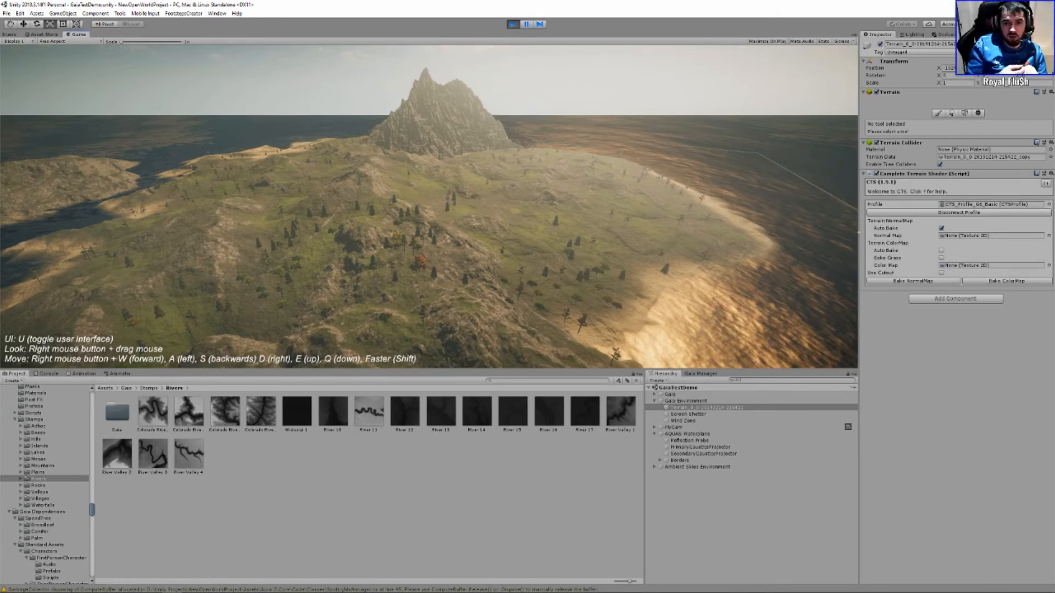
mouse_move(429, 207)
right_down()
mouse_move(432, 61)
mouse_move(409, 264)
mouse_move(462, 236)
mouse_move(352, 192)
mouse_move(429, 203)
right_up()
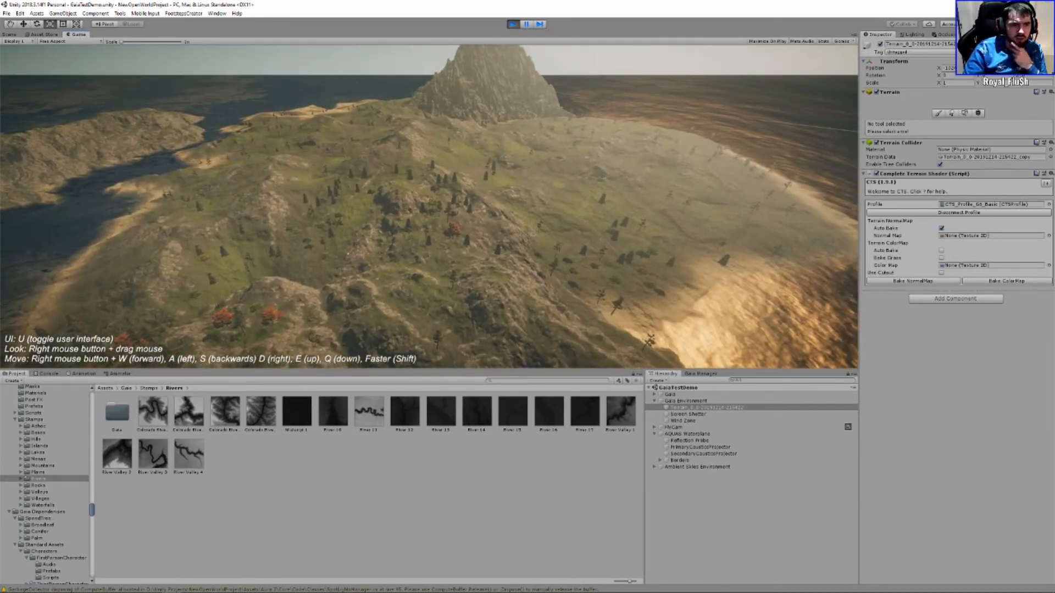
right_drag(429, 203, 459, 182)
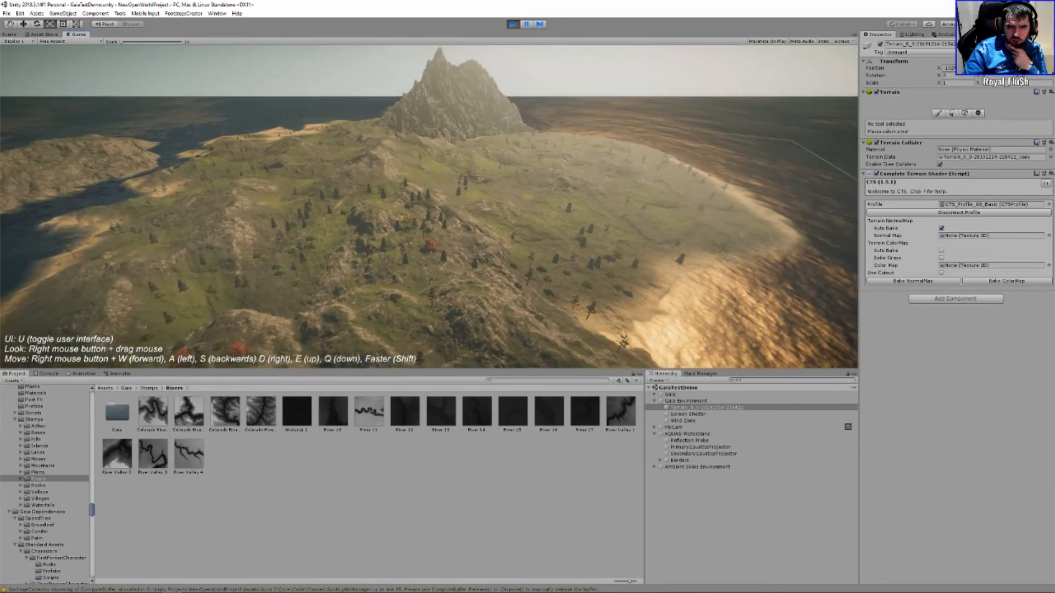